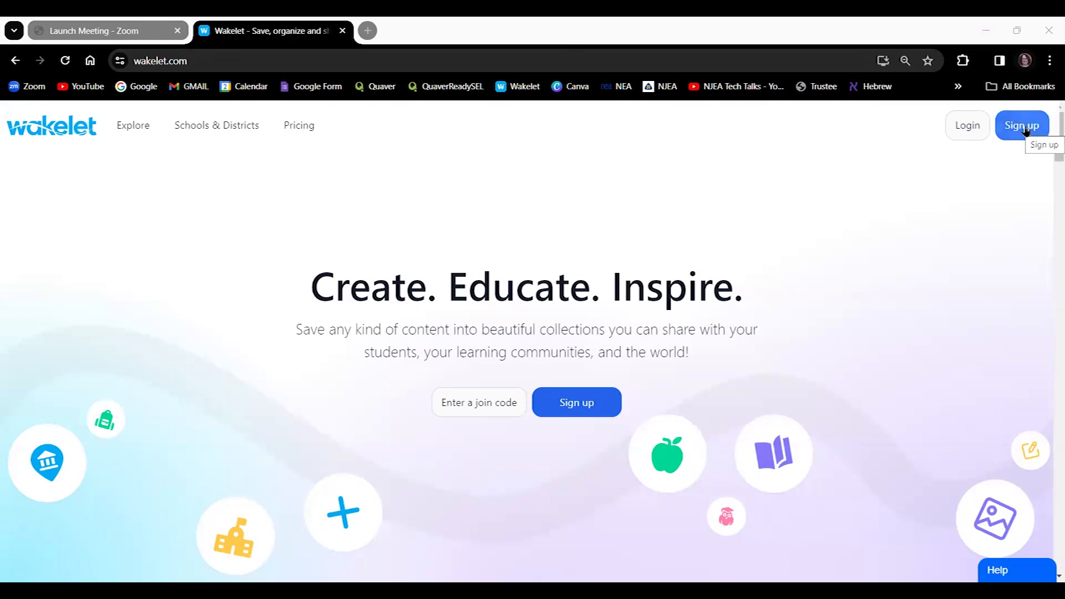
Switch from sign-up to the log-in form and sign in with the autofilled email and password.
{"action": "left_click", "coordinate": [1025, 127]}
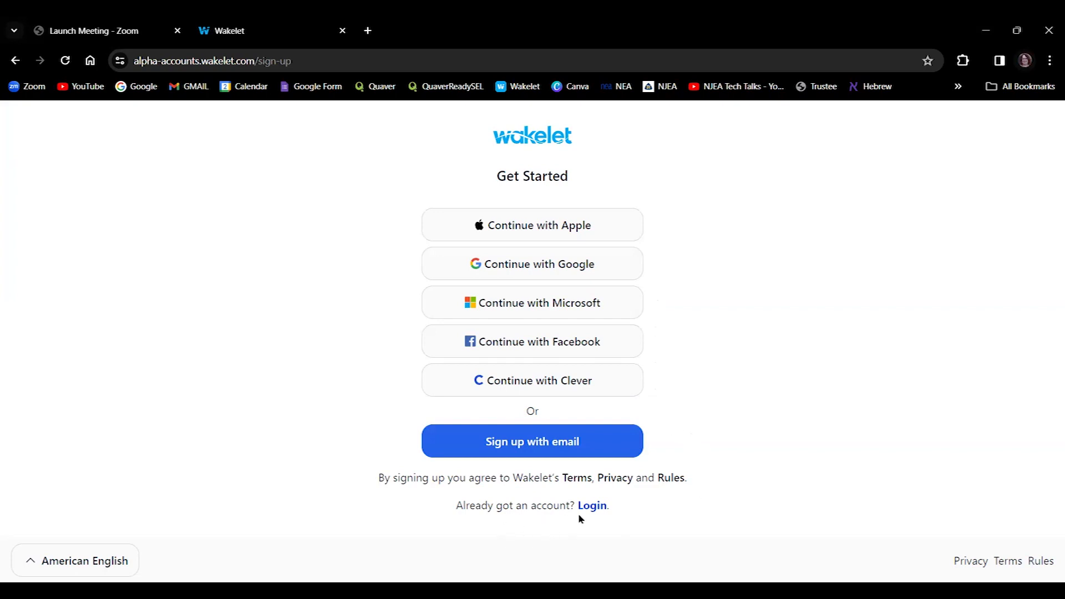
{"action": "left_click", "coordinate": [593, 506]}
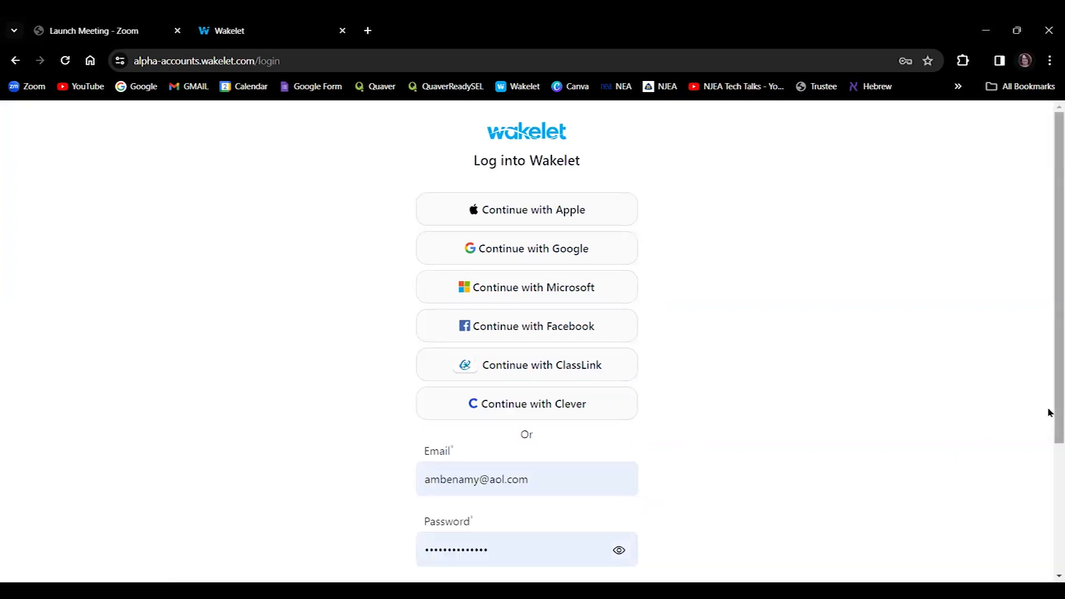
{"action": "scroll", "coordinate": [1049, 472], "scroll_direction": "down", "scroll_amount": 2}
{"action": "left_click", "coordinate": [561, 550]}
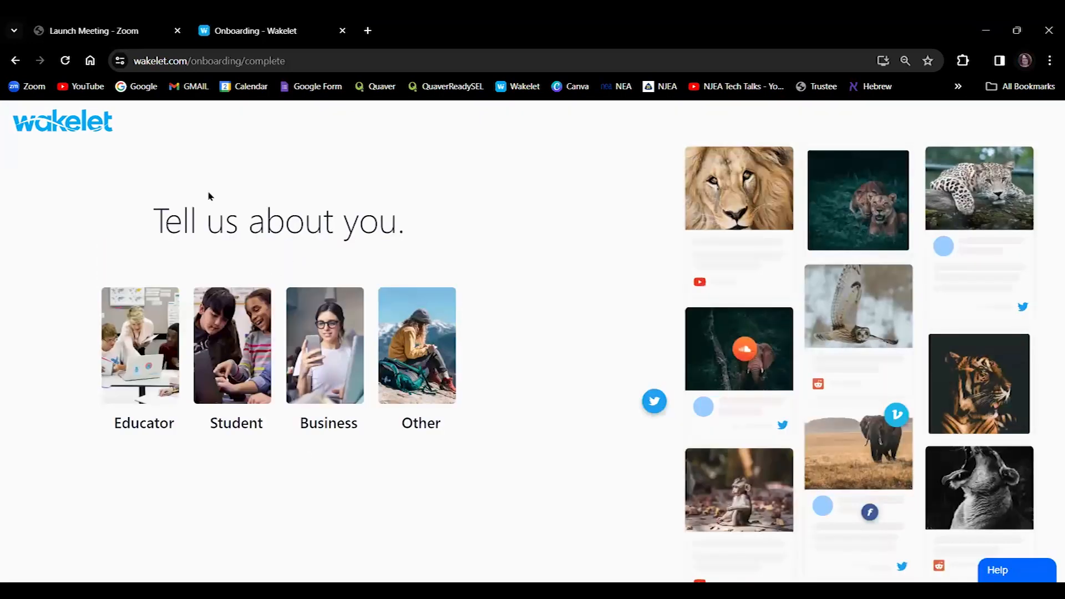
Choose the Educator profile with United States as country and Pre-K as role.
{"action": "left_click", "coordinate": [138, 370]}
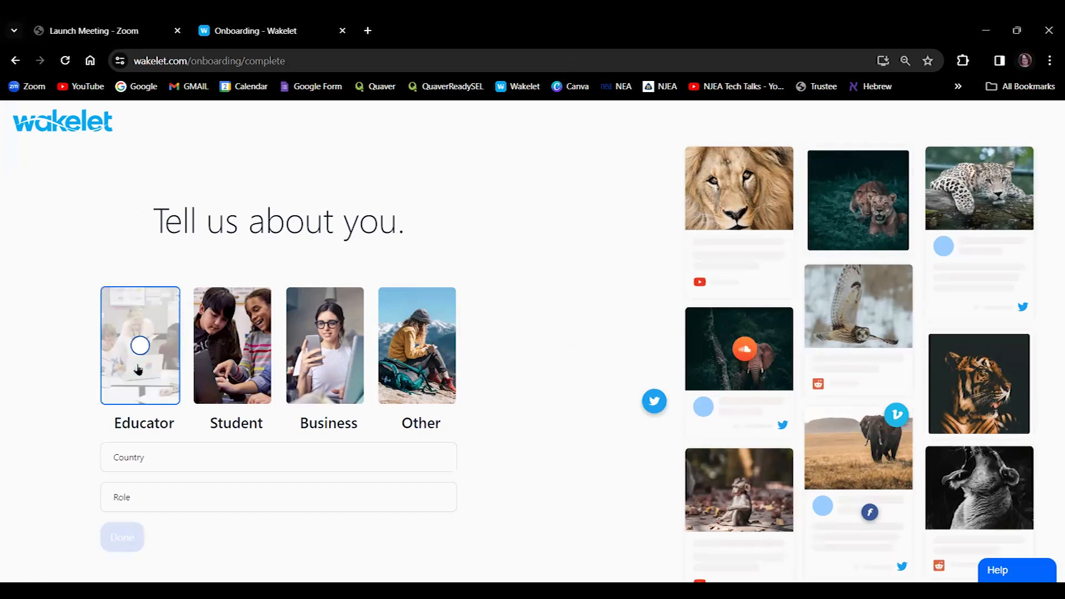
{"action": "left_click", "coordinate": [158, 463]}
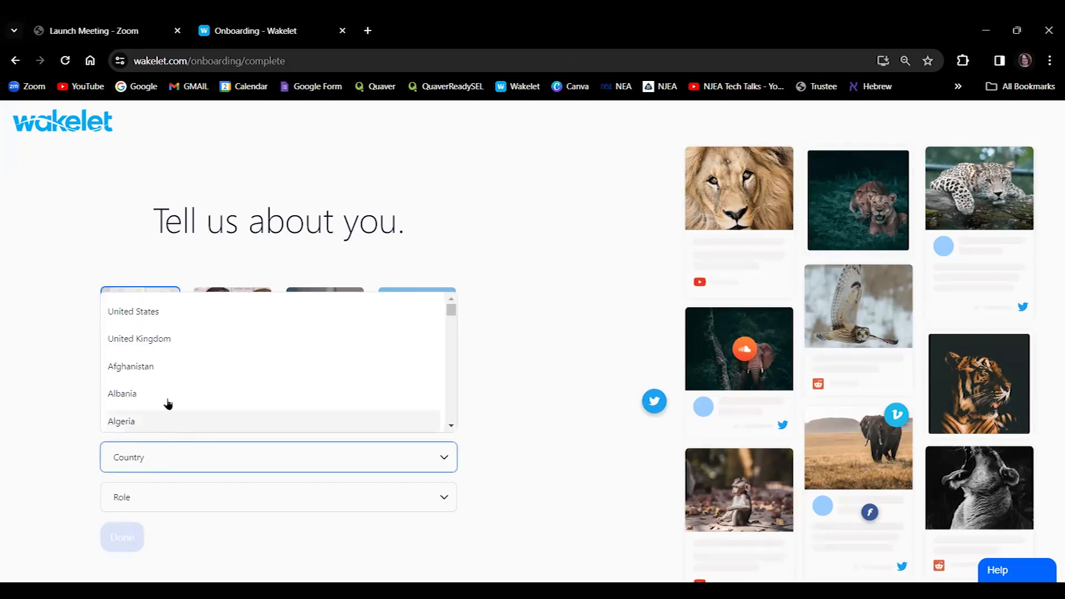
{"action": "left_click", "coordinate": [181, 318]}
{"action": "left_click", "coordinate": [159, 498]}
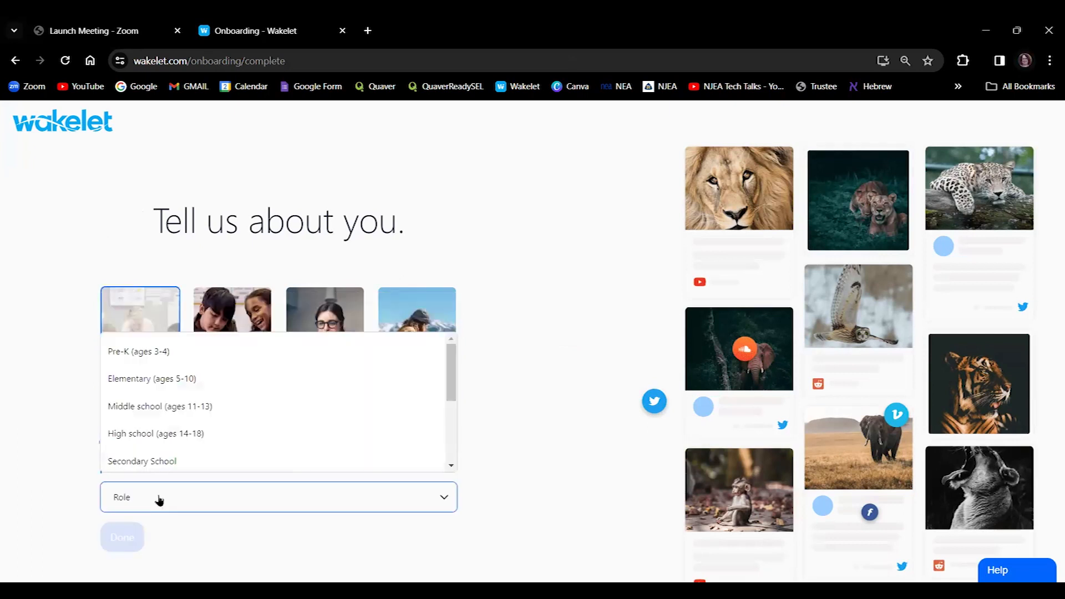
{"action": "left_click", "coordinate": [167, 354]}
Set the school to Not Applicable and finish the onboarding questions.
{"action": "left_click", "coordinate": [144, 538]}
{"action": "left_click", "coordinate": [201, 473]}
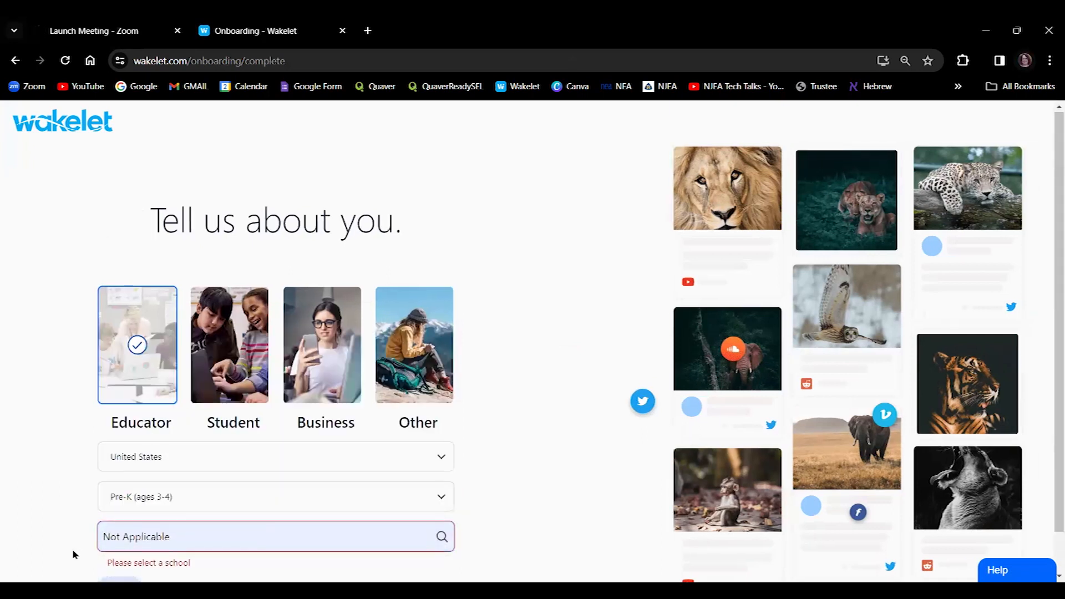
{"action": "scroll", "coordinate": [72, 552], "scroll_direction": "down", "scroll_amount": 1}
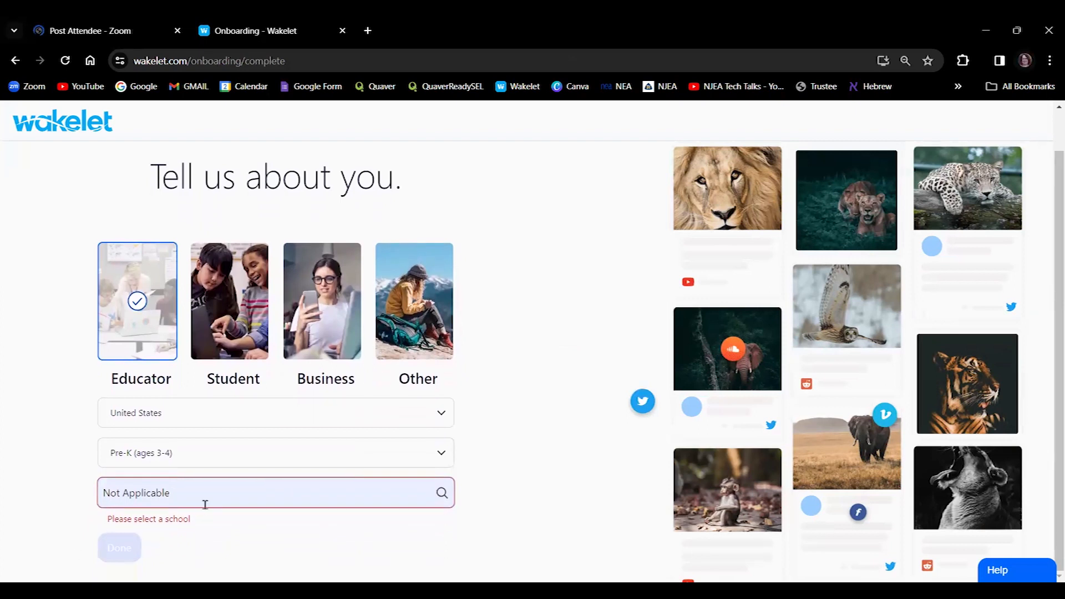
{"action": "left_click", "coordinate": [173, 501]}
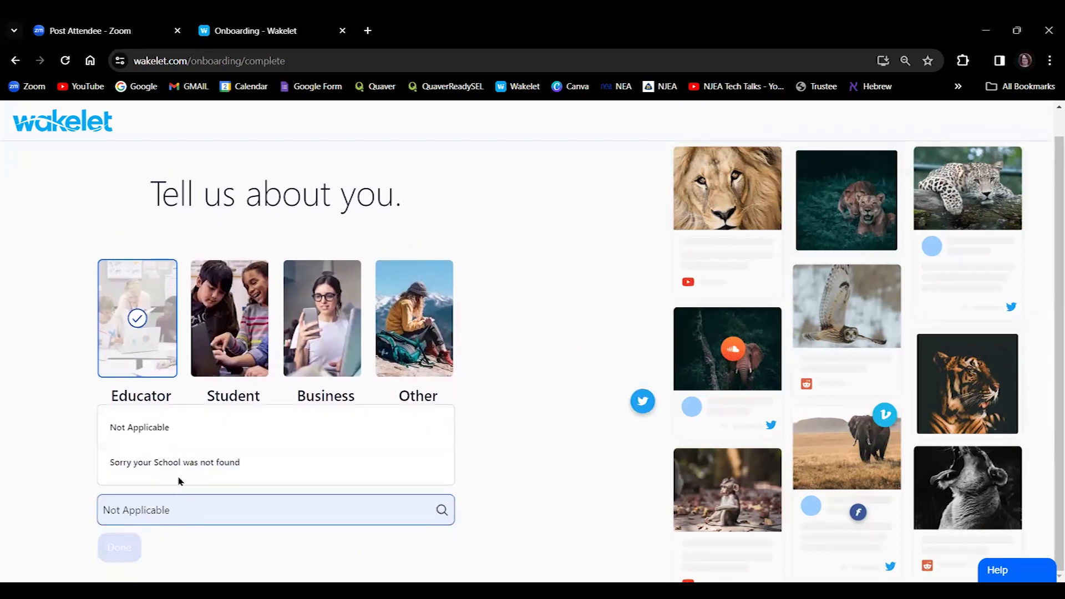
{"action": "left_click", "coordinate": [174, 428]}
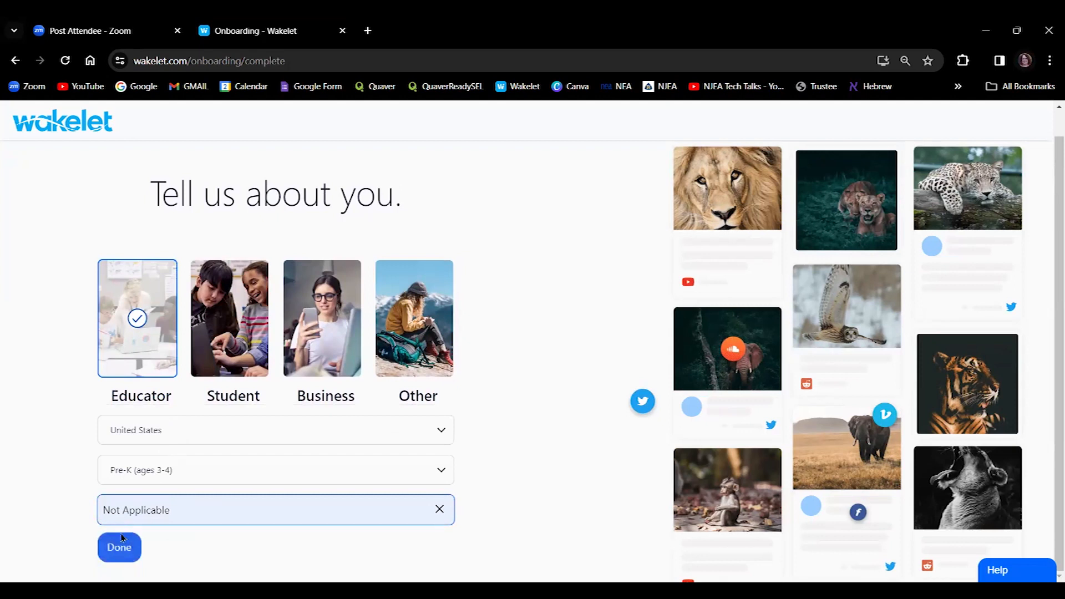
{"action": "left_click", "coordinate": [117, 548]}
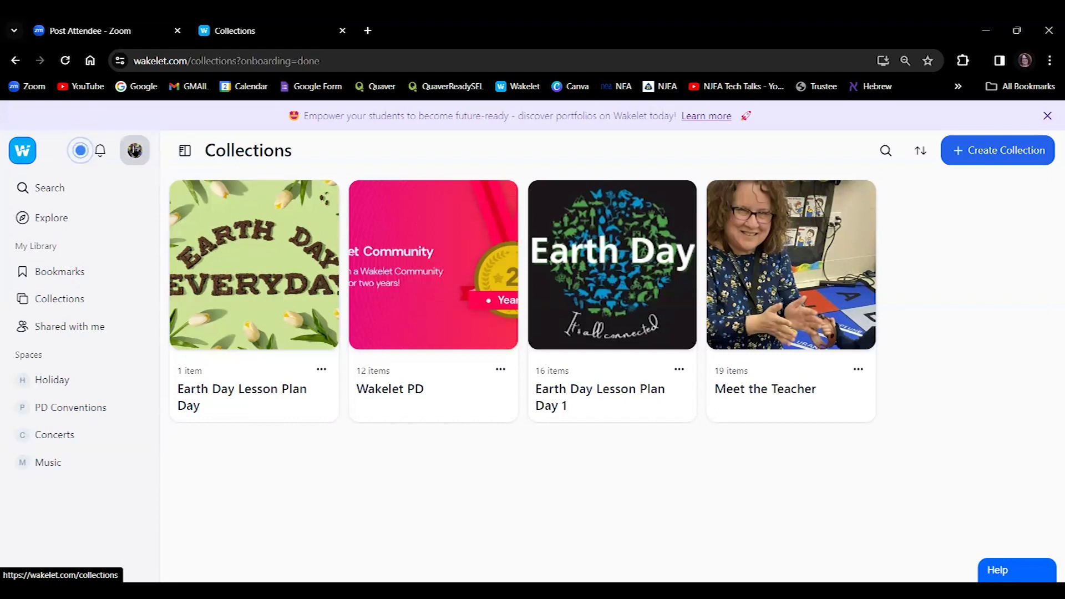
{"action": "left_click", "coordinate": [135, 151]}
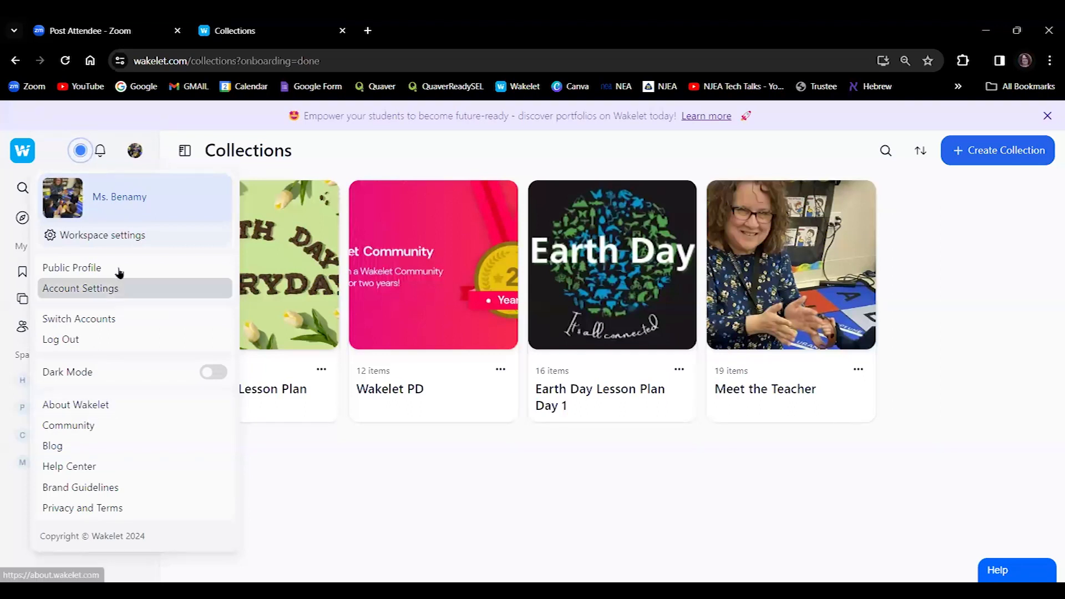
{"action": "mouse_move", "coordinate": [103, 156]}
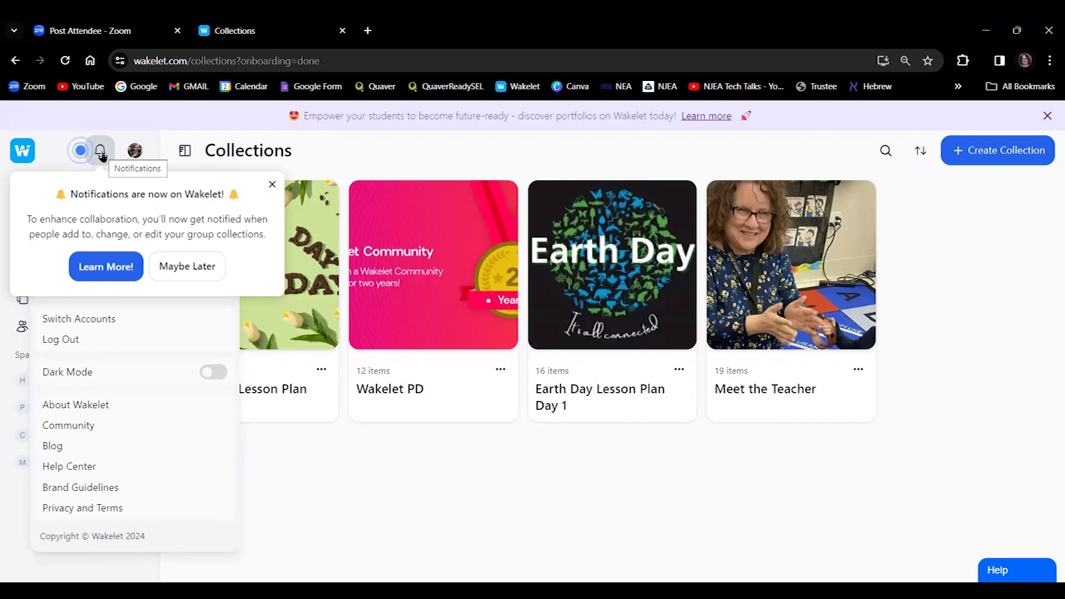
{"action": "left_click", "coordinate": [272, 185]}
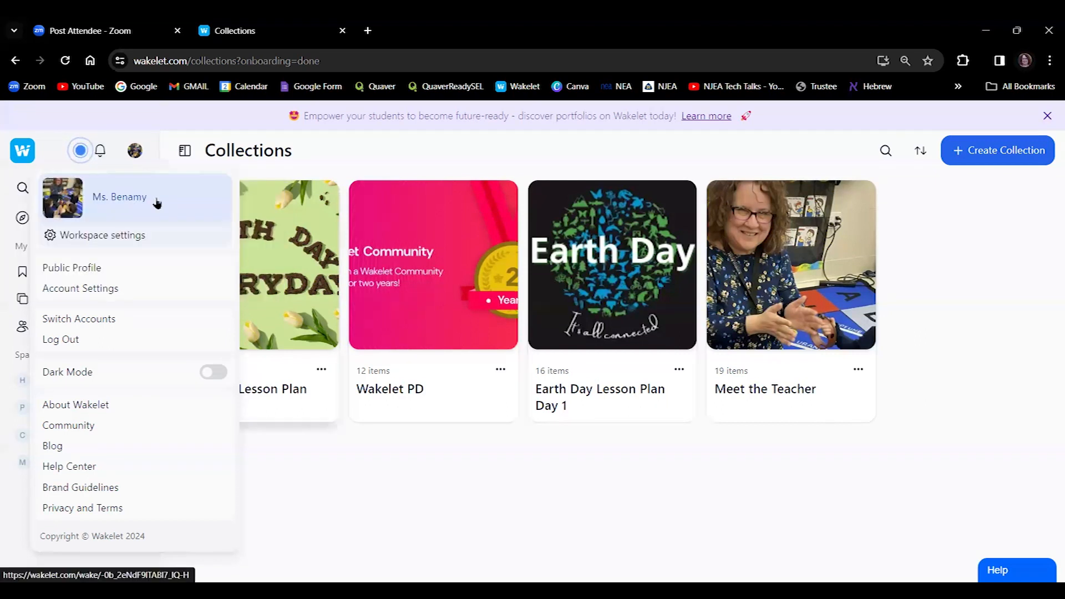
{"action": "left_click", "coordinate": [80, 153]}
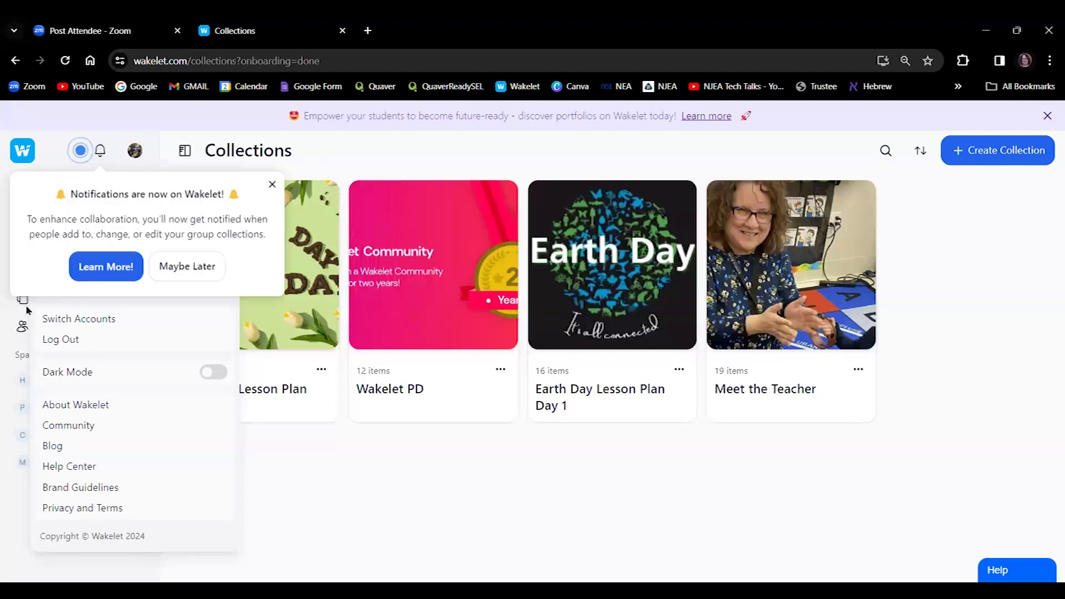
{"action": "left_click", "coordinate": [44, 157]}
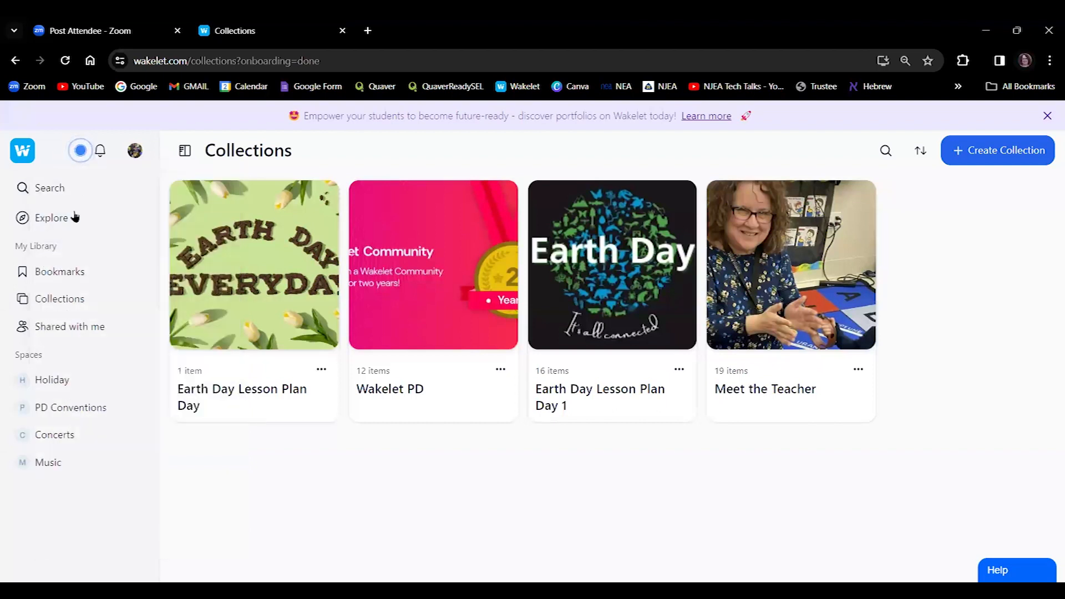
Search Wakelet for 'solar eclipse' and scroll through the matching public collections.
{"action": "left_click", "coordinate": [54, 191]}
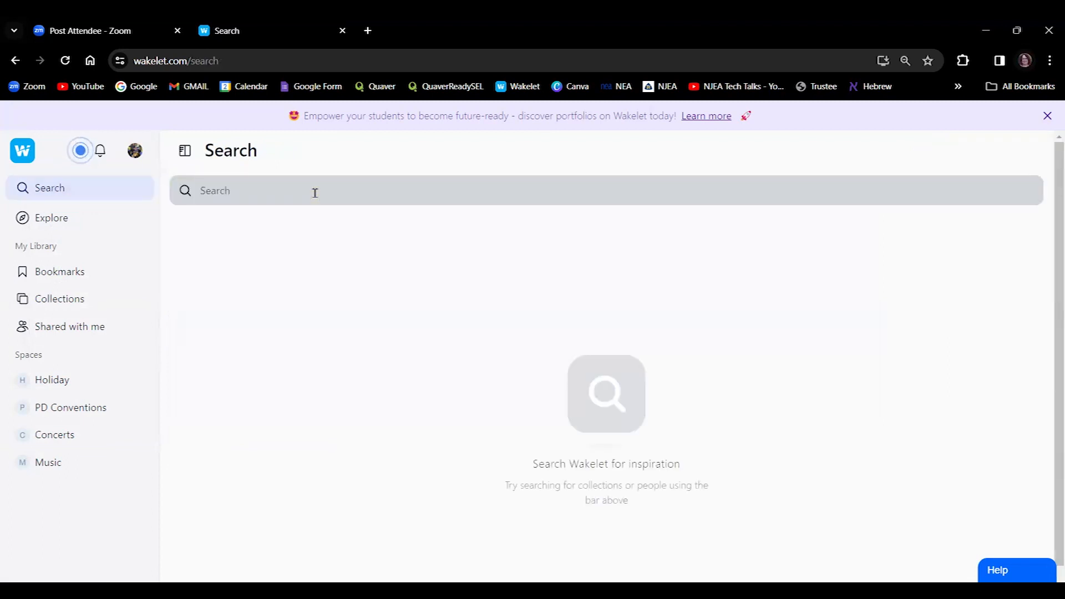
{"action": "left_click", "coordinate": [314, 193]}
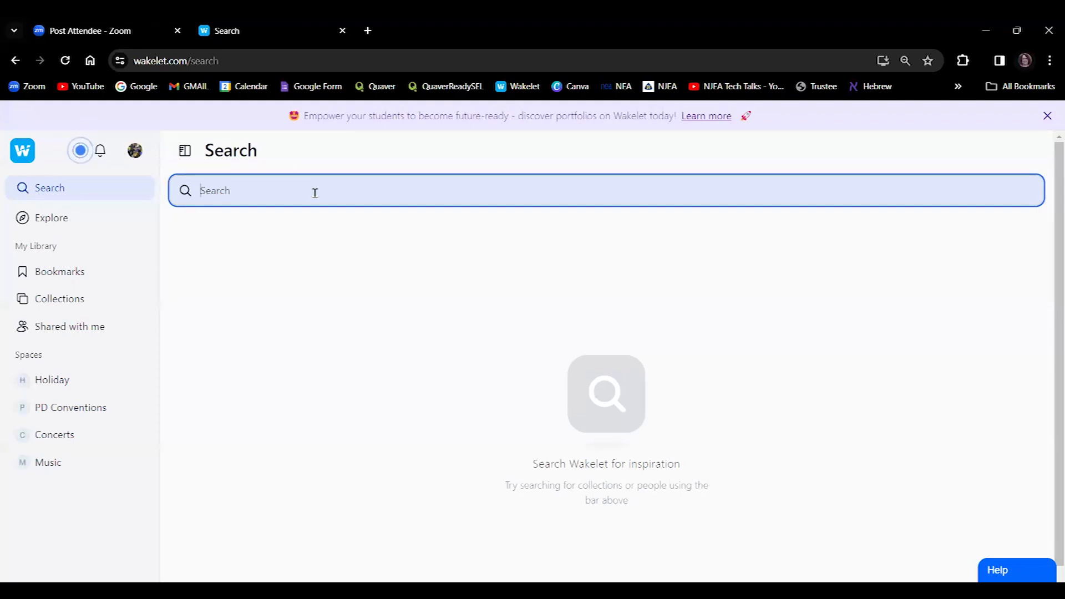
{"action": "type", "text": "solar eclipse"}
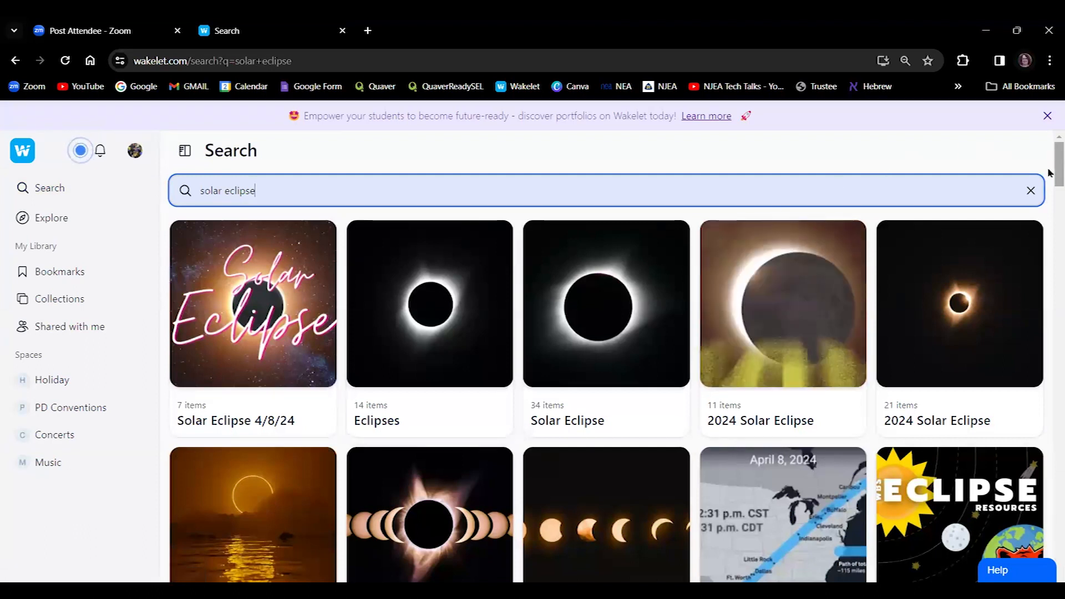
{"action": "scroll", "coordinate": [1051, 183], "scroll_direction": "down", "scroll_amount": 6}
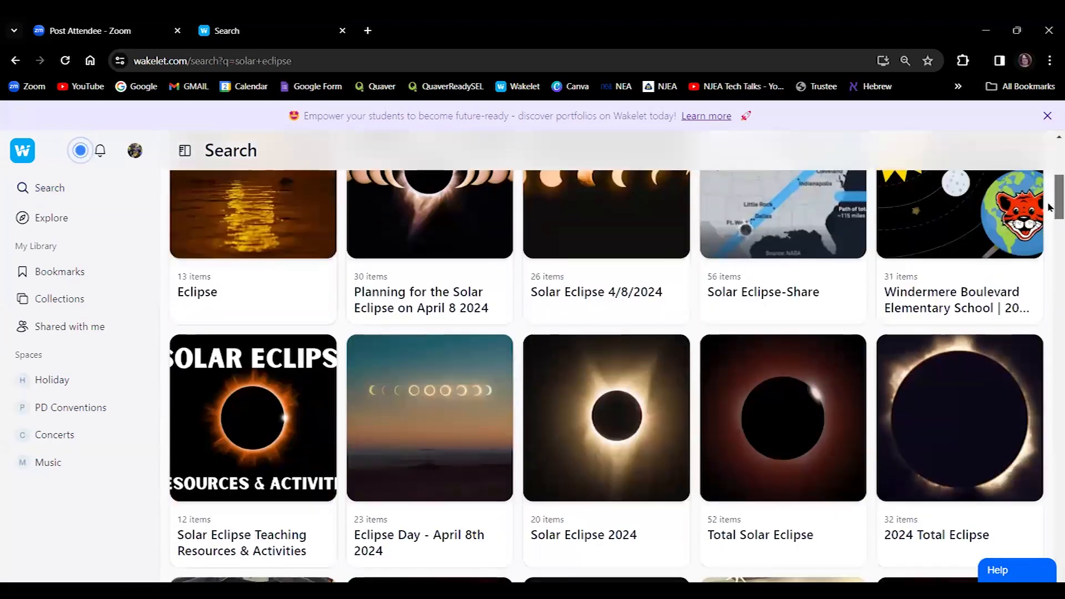
{"action": "scroll", "coordinate": [1051, 204], "scroll_direction": "down", "scroll_amount": 4}
{"action": "scroll", "coordinate": [1051, 158], "scroll_direction": "up", "scroll_amount": 7}
{"action": "scroll", "coordinate": [1051, 158], "scroll_direction": "up", "scroll_amount": 4}
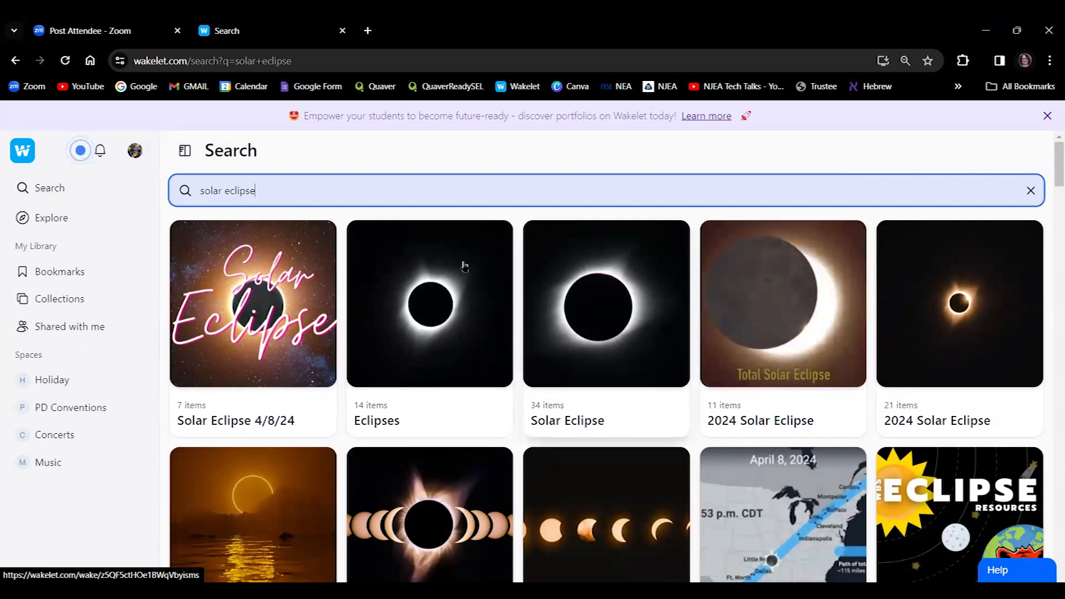
Browse the Explore page's Wakelet Team resources and Top picks collections.
{"action": "left_click", "coordinate": [51, 218]}
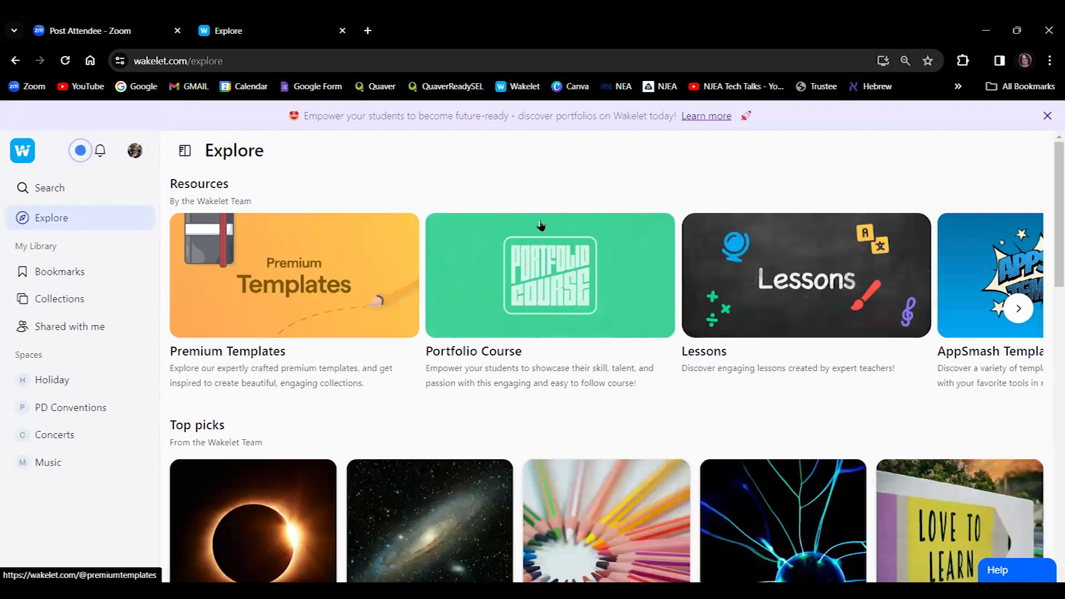
{"action": "left_click_drag", "start_coordinate": [1051, 191], "coordinate": [1048, 315]}
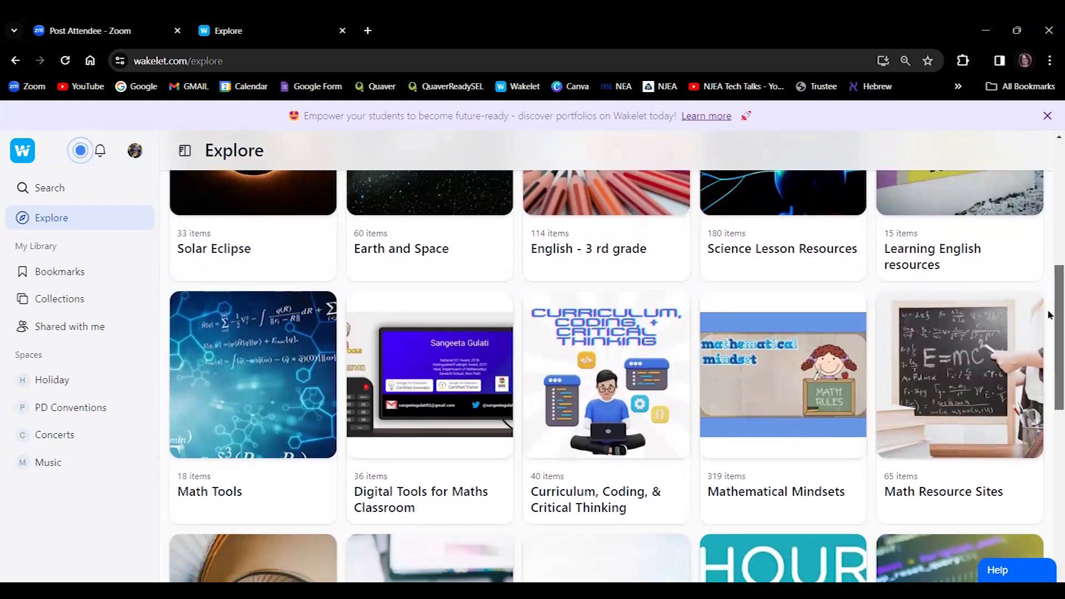
{"action": "left_click_drag", "start_coordinate": [1049, 317], "coordinate": [1050, 428]}
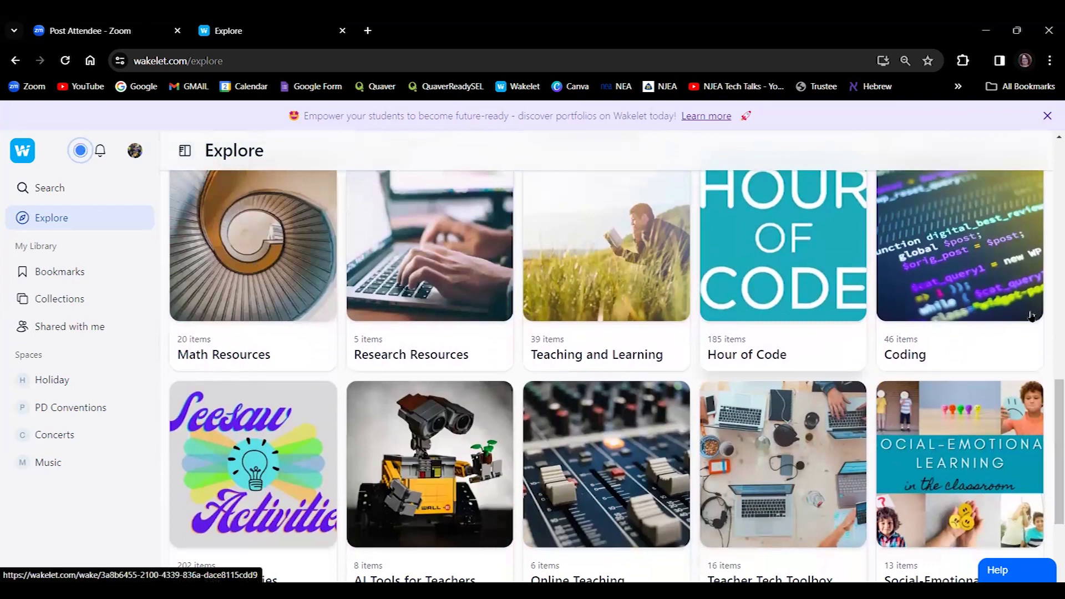
{"action": "left_click_drag", "start_coordinate": [1048, 401], "coordinate": [1049, 188]}
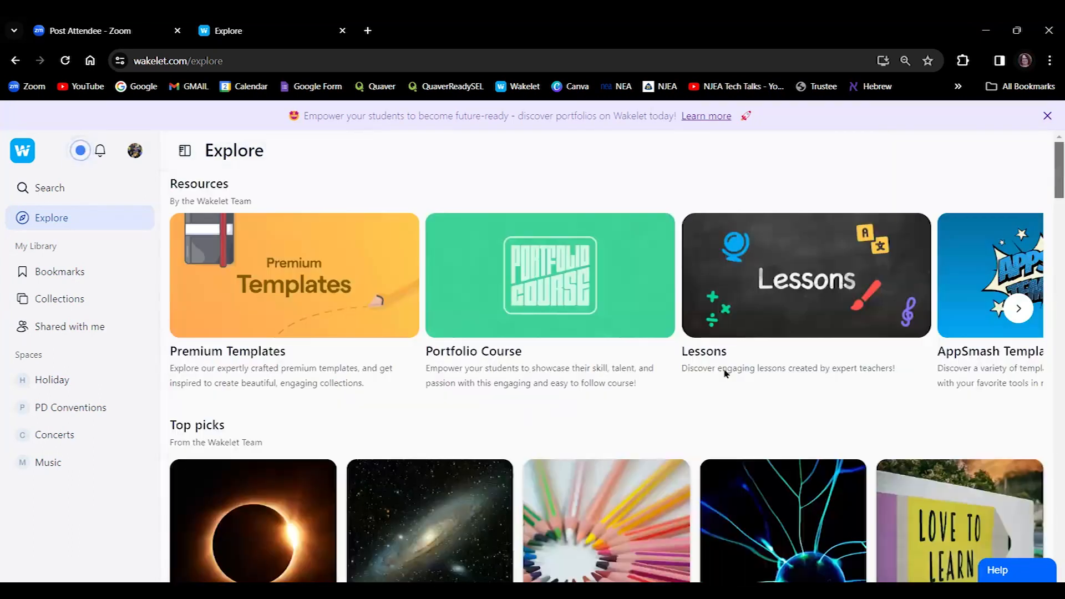
Browse the collections shared with you and the Holiday space.
{"action": "left_click", "coordinate": [80, 330]}
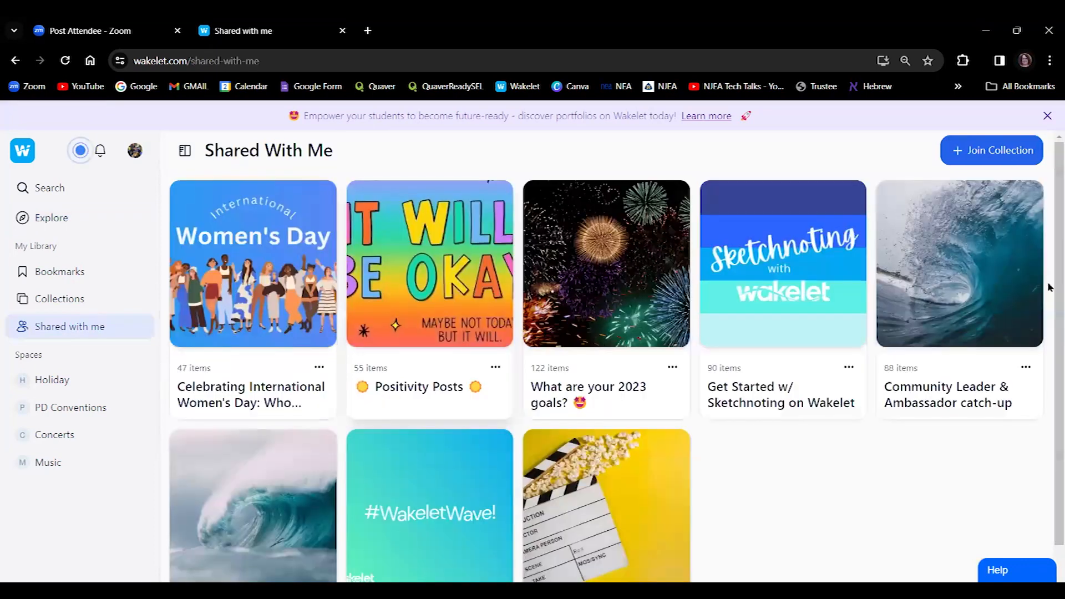
{"action": "scroll", "coordinate": [1051, 341], "scroll_direction": "down", "scroll_amount": 1}
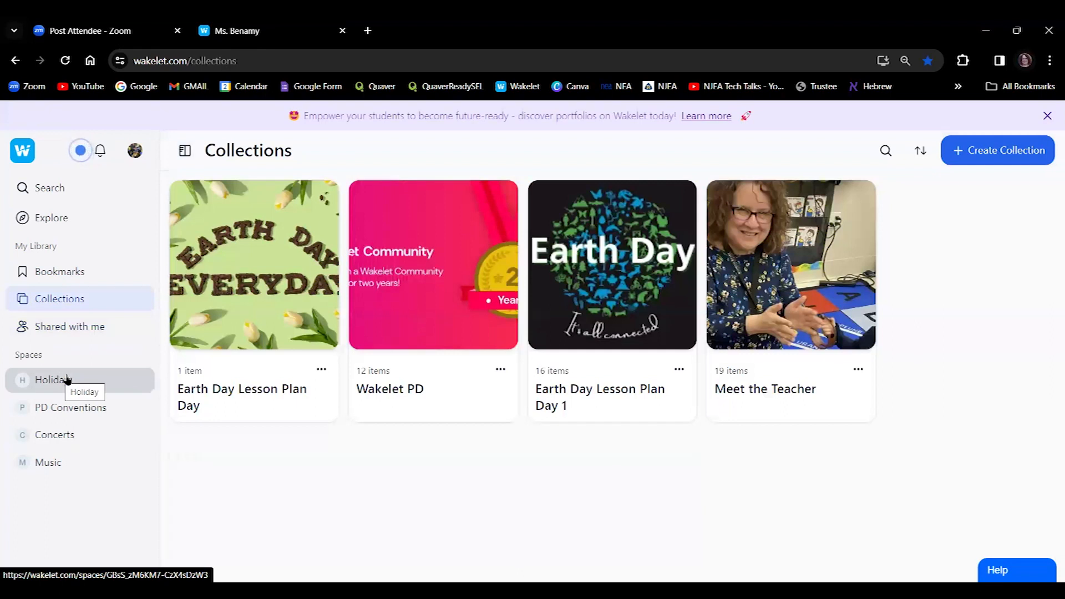
{"action": "left_click", "coordinate": [79, 384]}
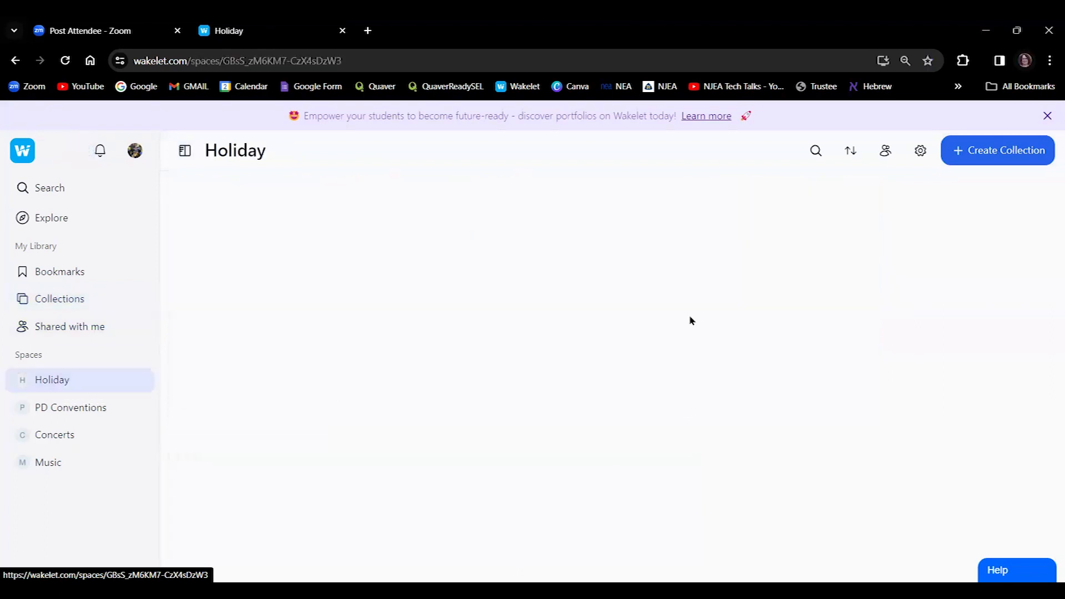
{"action": "scroll", "coordinate": [1051, 214], "scroll_direction": "down", "scroll_amount": 7}
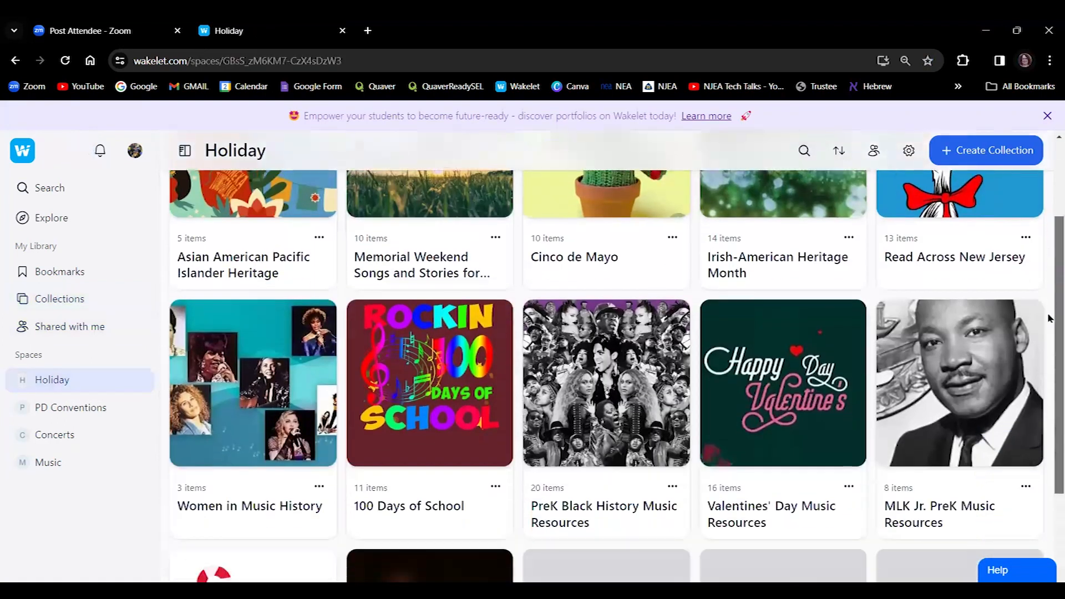
{"action": "scroll", "coordinate": [1050, 460], "scroll_direction": "down", "scroll_amount": 7}
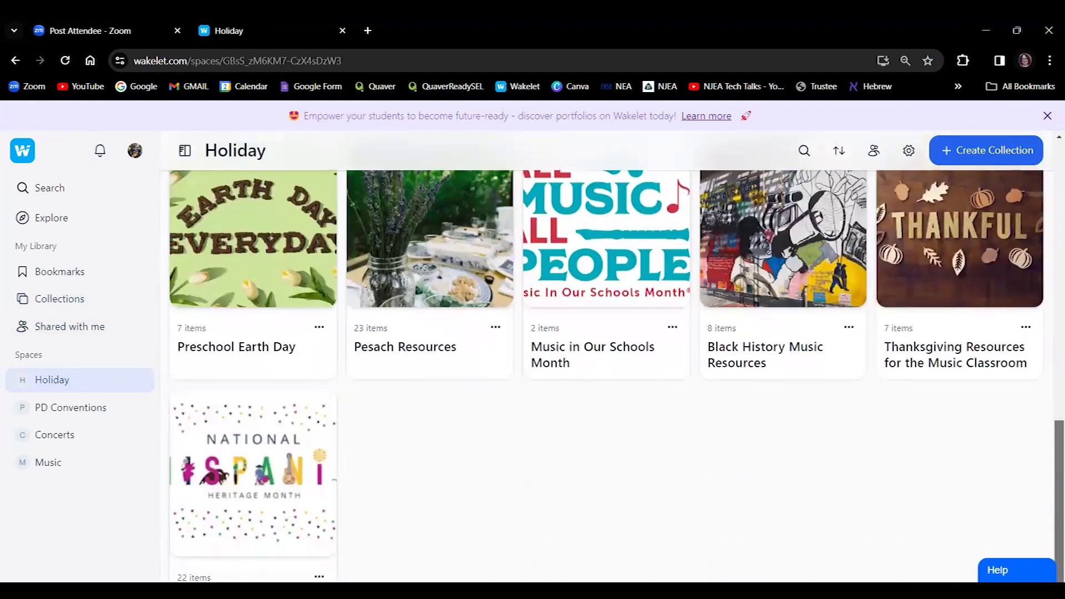
{"action": "scroll", "coordinate": [1048, 416], "scroll_direction": "up", "scroll_amount": 14}
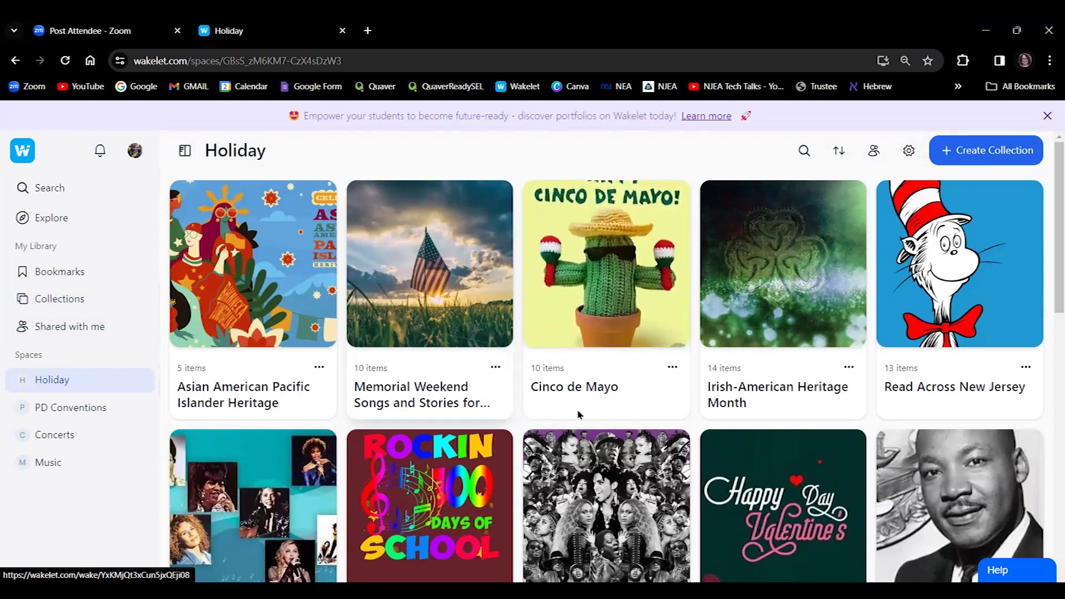
Look through the Cinco de Mayo collection, then go to the PD Conventions space.
{"action": "left_click", "coordinate": [589, 282]}
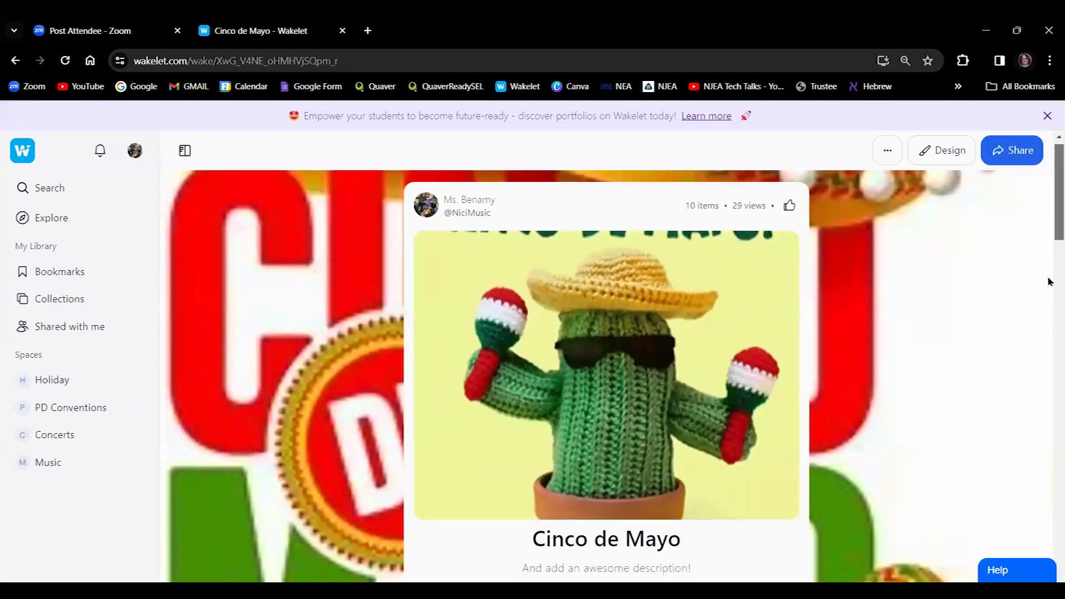
{"action": "scroll", "coordinate": [1048, 278], "scroll_direction": "down", "scroll_amount": 10}
{"action": "scroll", "coordinate": [1049, 209], "scroll_direction": "up", "scroll_amount": 10}
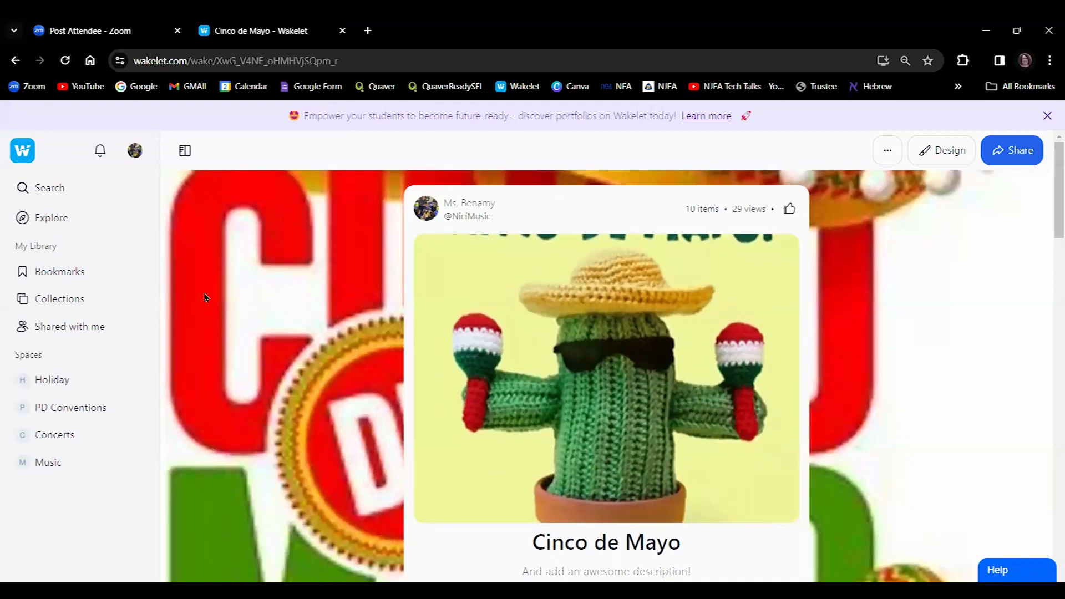
{"action": "left_click", "coordinate": [99, 402]}
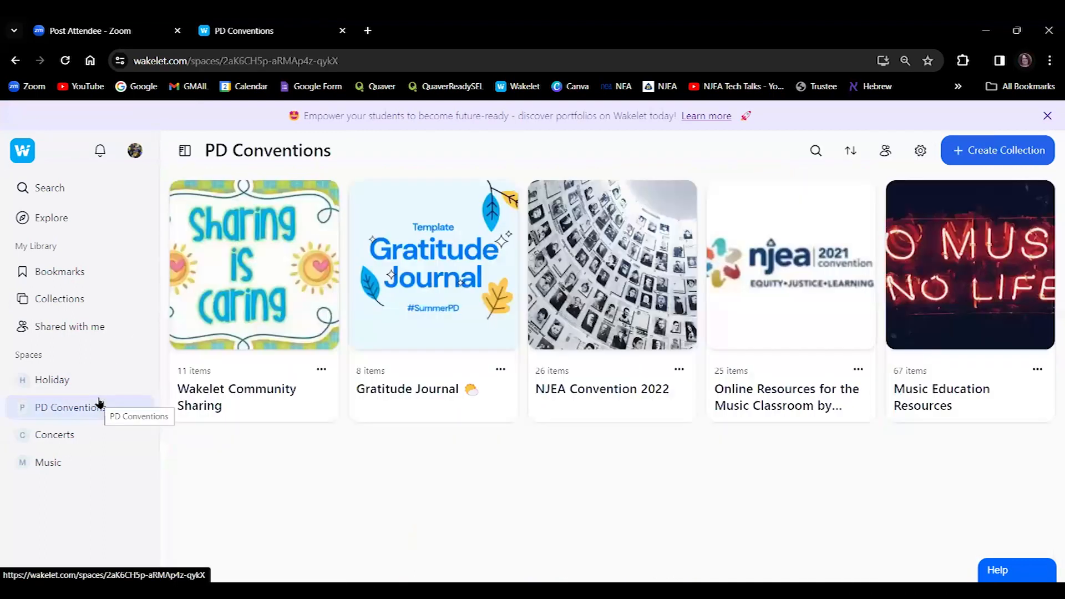
Visit the Concerts and Music spaces, then return to the full Collections library.
{"action": "left_click", "coordinate": [75, 440]}
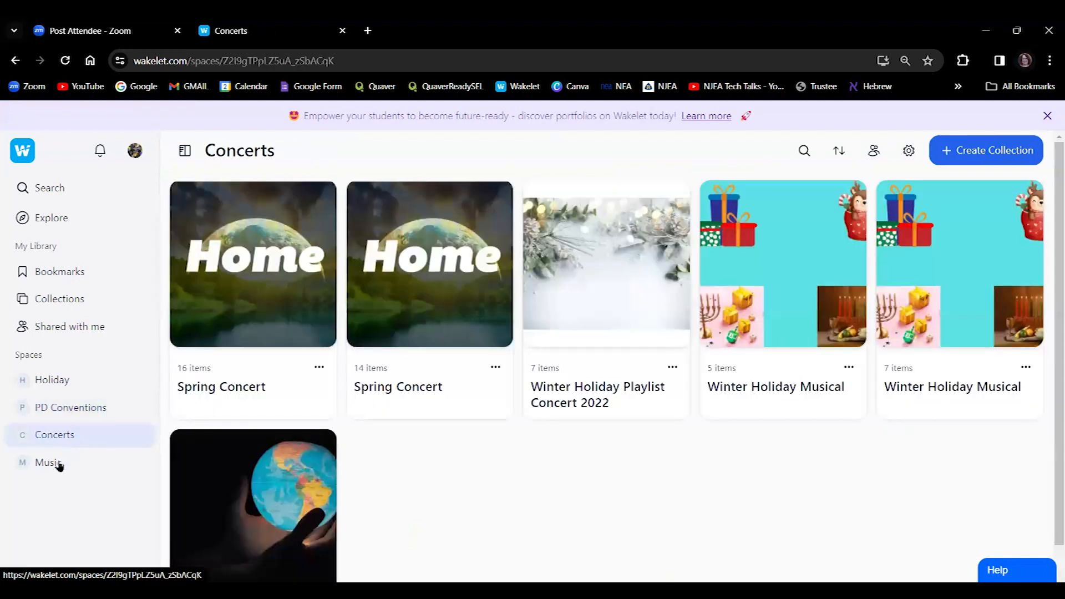
{"action": "left_click", "coordinate": [58, 464]}
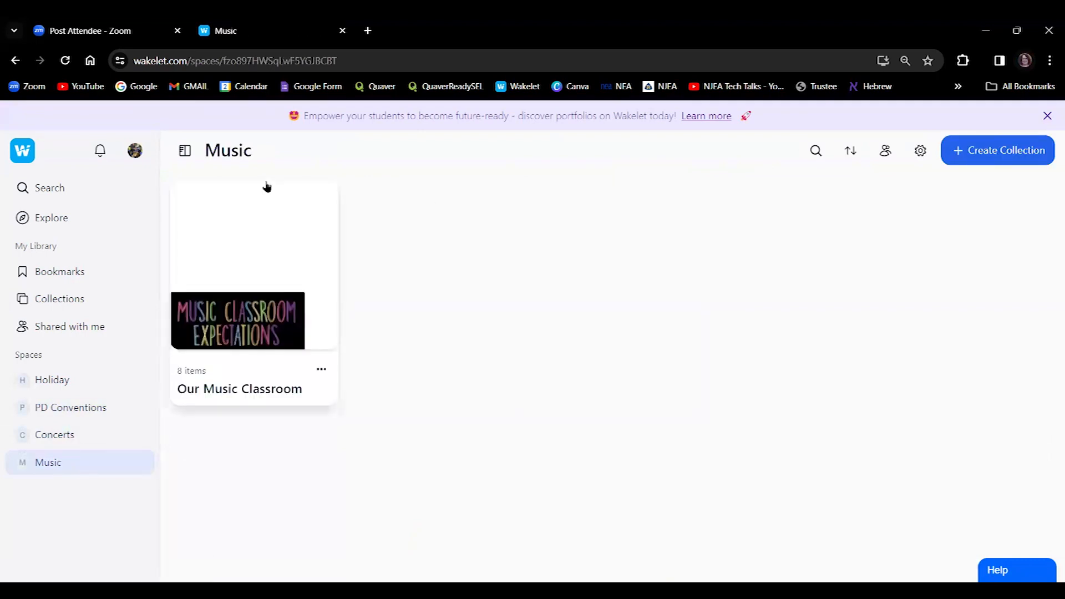
{"action": "left_click", "coordinate": [29, 145]}
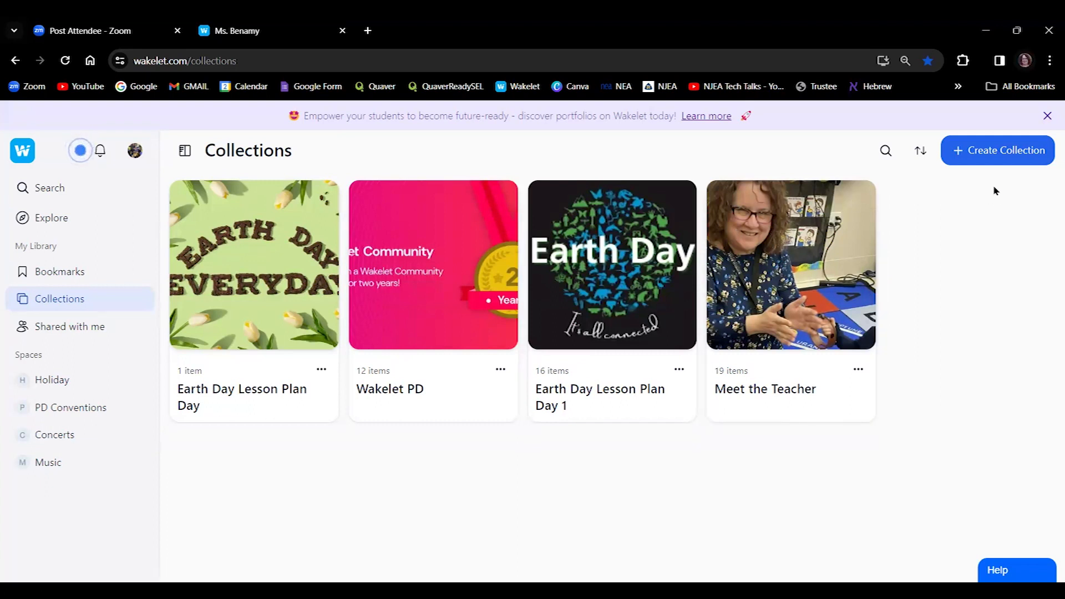
Start a new collection, title it 'Today' and give it the description 'Spring'.
{"action": "left_click", "coordinate": [996, 152]}
{"action": "left_click", "coordinate": [585, 254]}
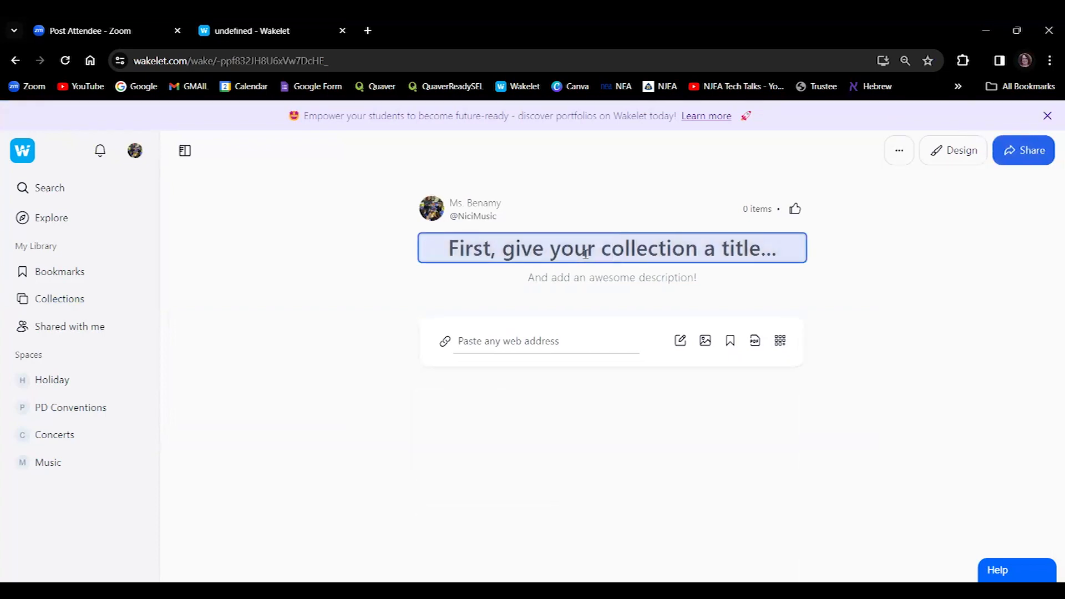
{"action": "type", "text": "Today"}
{"action": "left_click", "coordinate": [590, 276]}
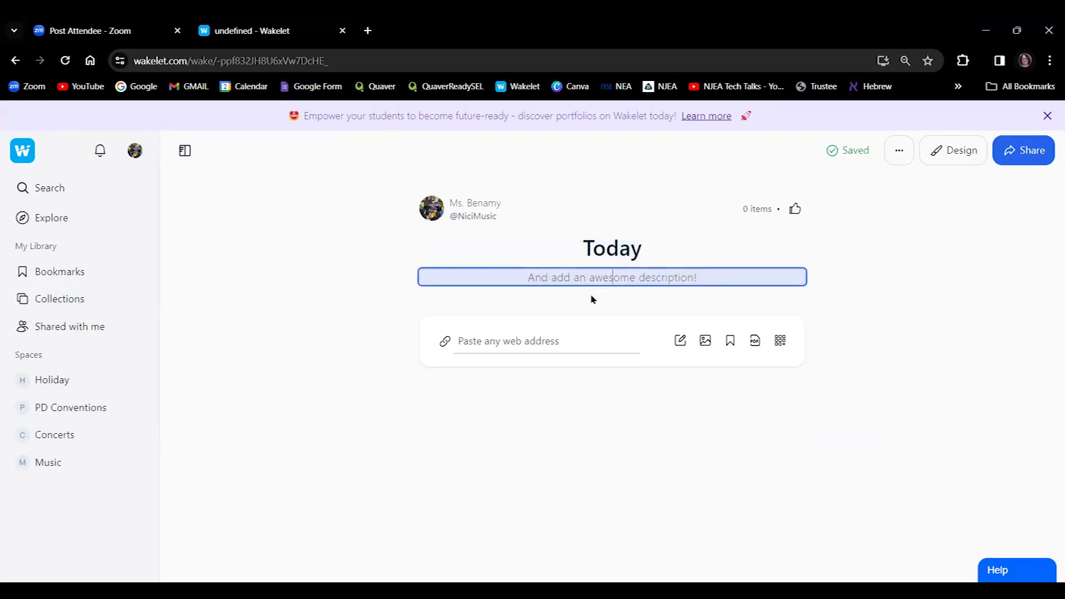
{"action": "type", "text": "Spring"}
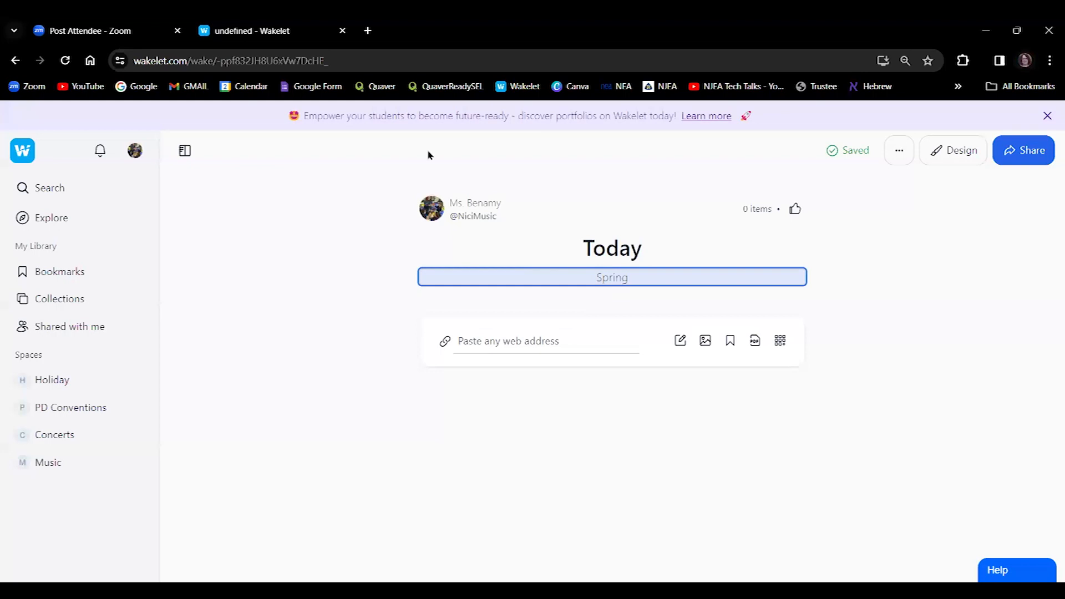
Open YouTube in a new tab and search for 'welcome song'.
{"action": "left_click", "coordinate": [368, 31]}
{"action": "type", "text": "yout"}
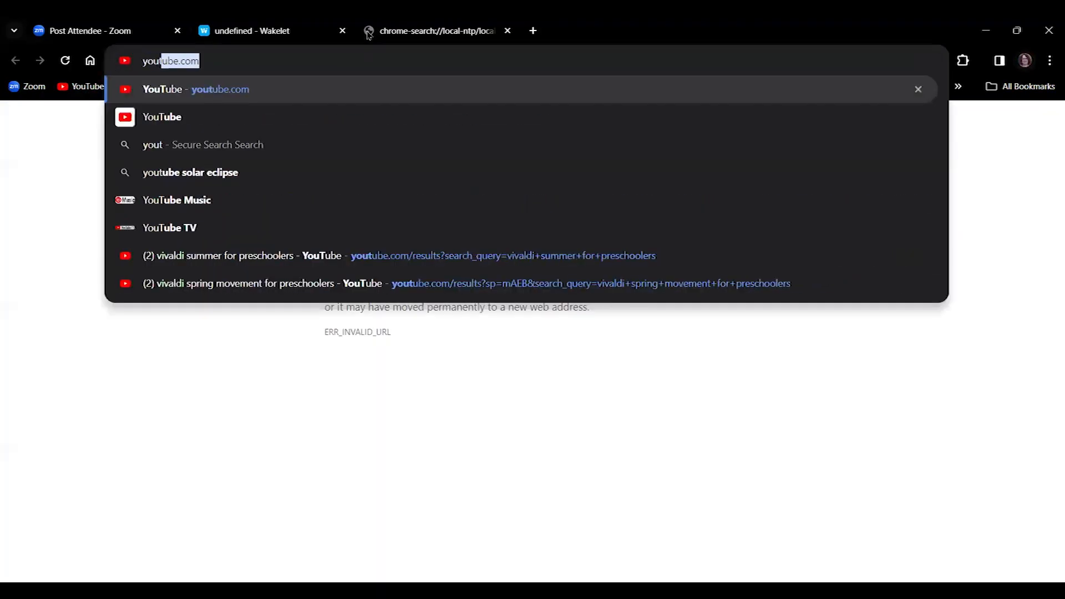
{"action": "key", "text": "Return"}
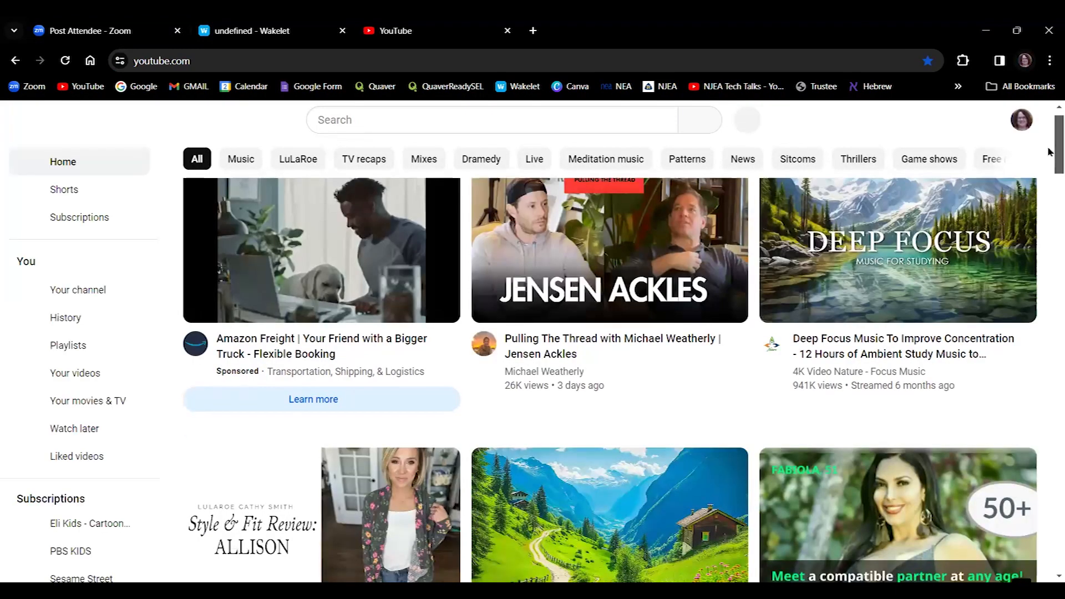
{"action": "left_click_drag", "start_coordinate": [1051, 152], "coordinate": [1044, 113]}
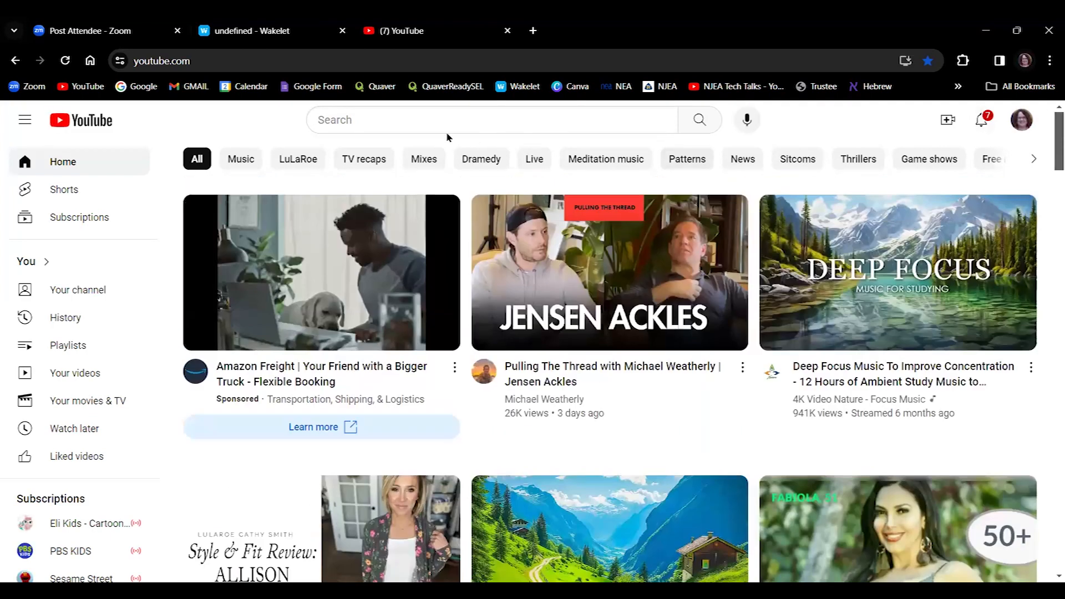
{"action": "left_click", "coordinate": [402, 127]}
{"action": "type", "text": "welcome "}
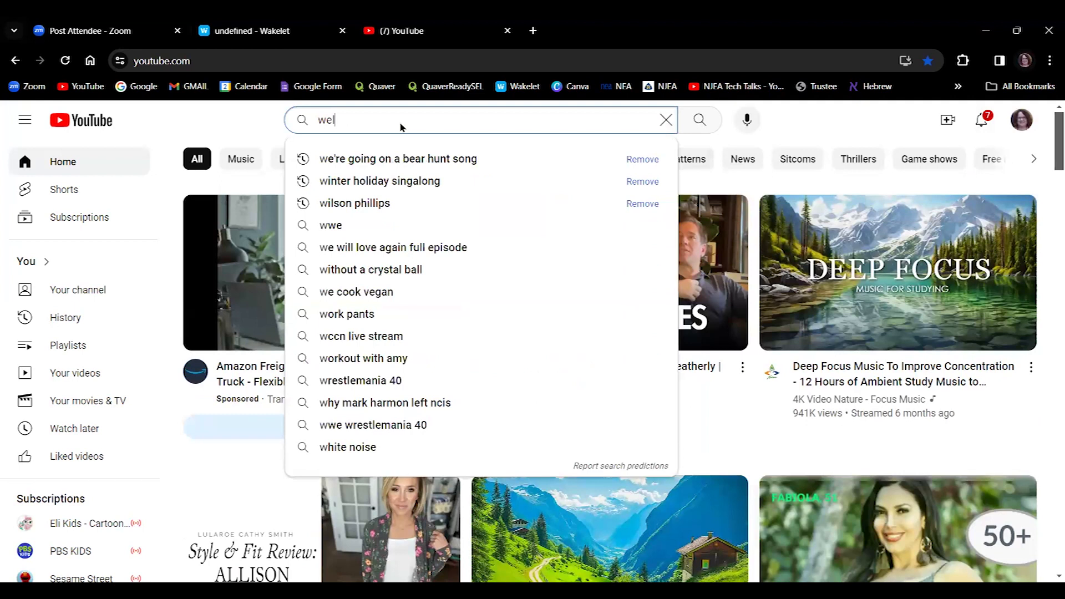
{"action": "type", "text": "song"}
{"action": "key", "text": "Return"}
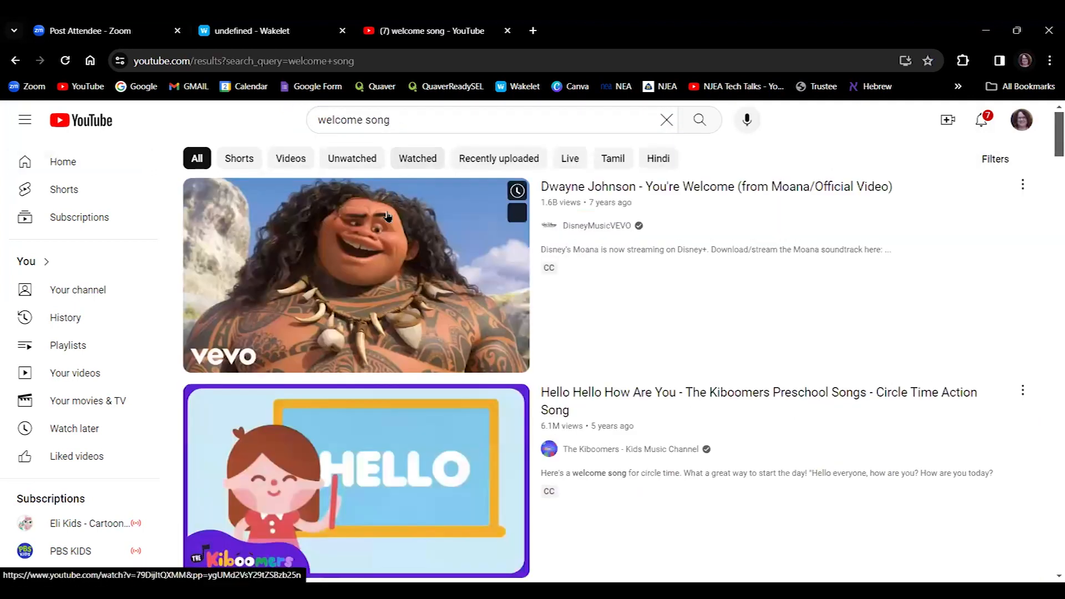
Open the Kiboomers 'Hello Hello How Are You' video, pause it, and select its URL.
{"action": "scroll", "coordinate": [388, 217], "scroll_direction": "down", "scroll_amount": 1}
{"action": "scroll", "coordinate": [575, 307], "scroll_direction": "down", "scroll_amount": 3}
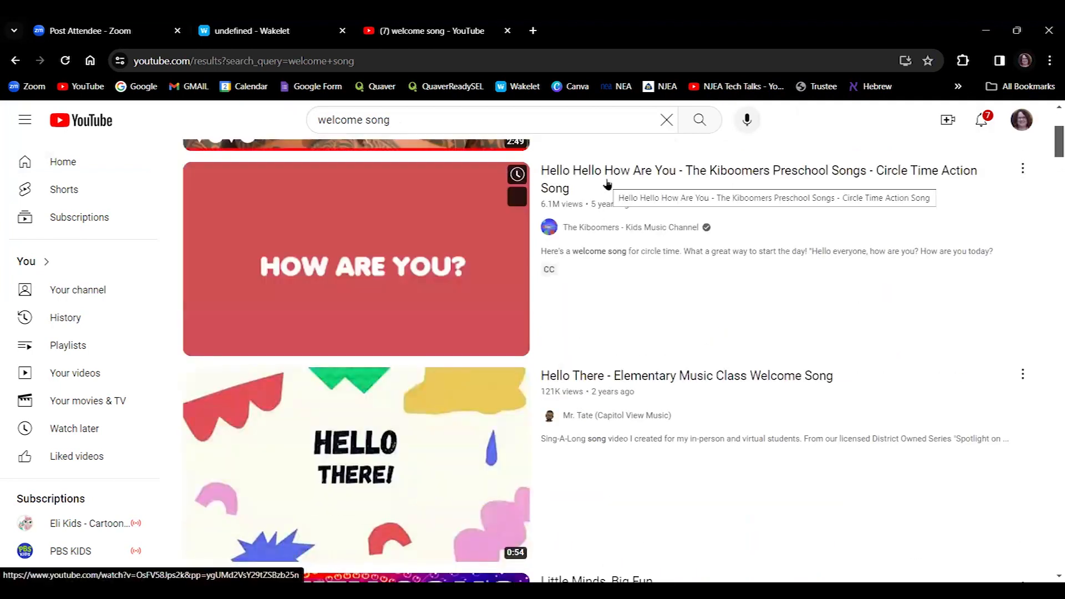
{"action": "left_click", "coordinate": [608, 184]}
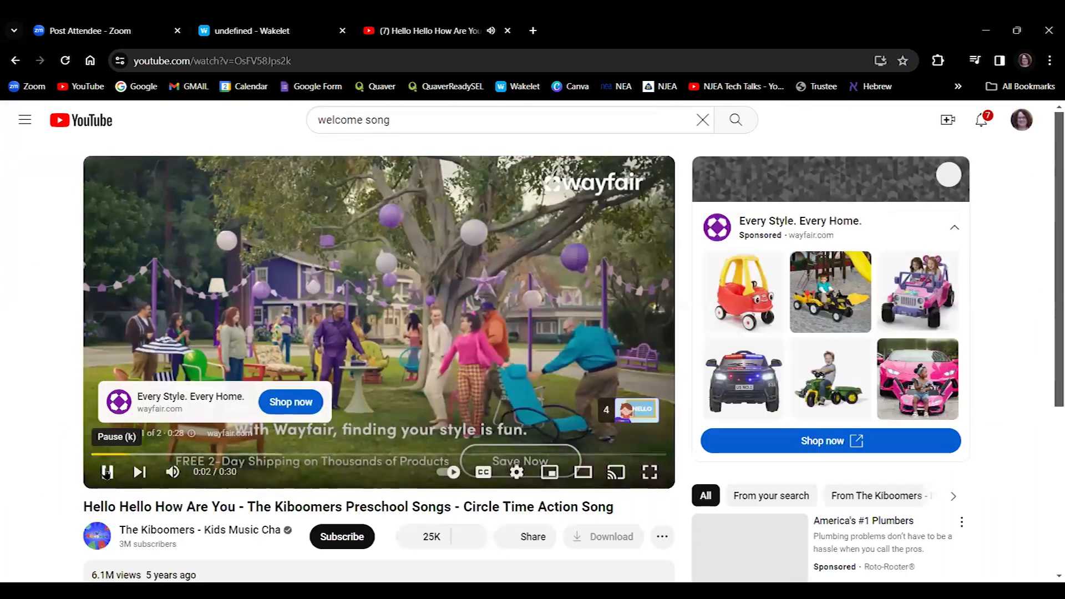
{"action": "left_click", "coordinate": [107, 471]}
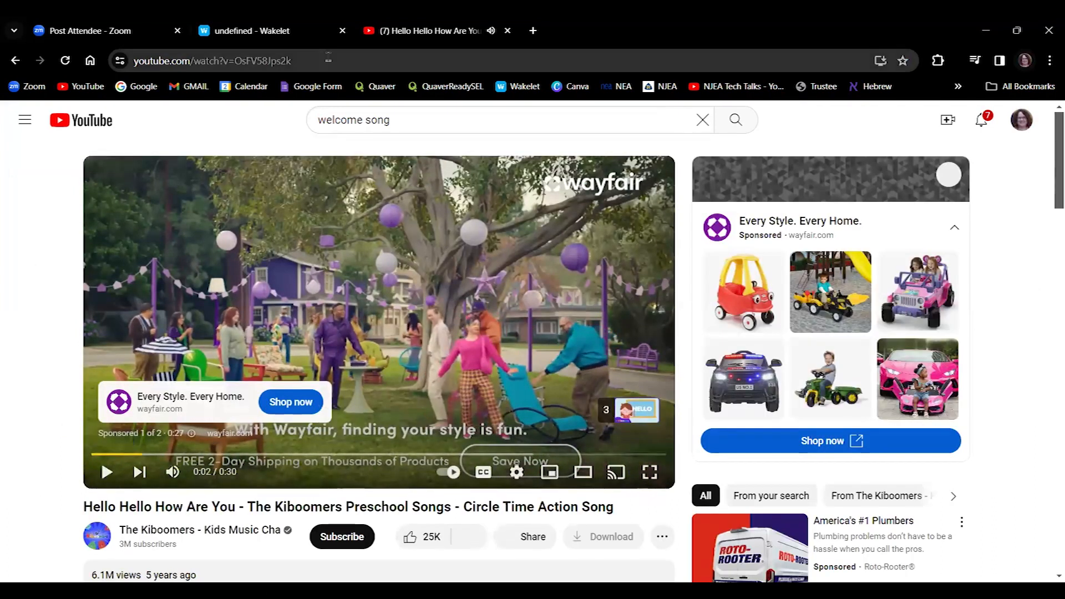
{"action": "left_click", "coordinate": [328, 59]}
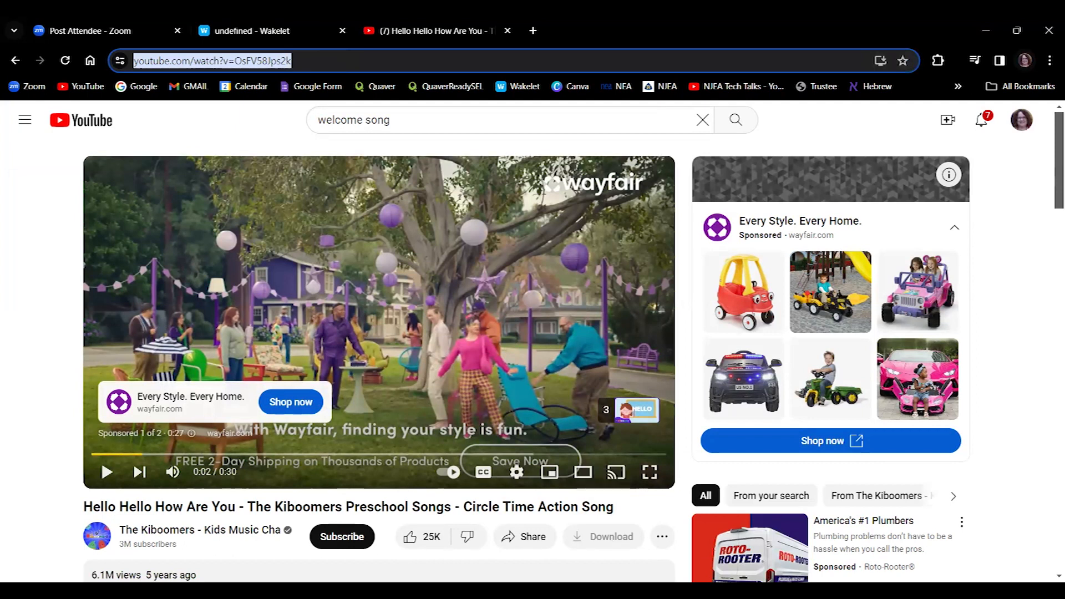
Paste the Kiboomers video link into the Today collection.
{"action": "left_click", "coordinate": [266, 32]}
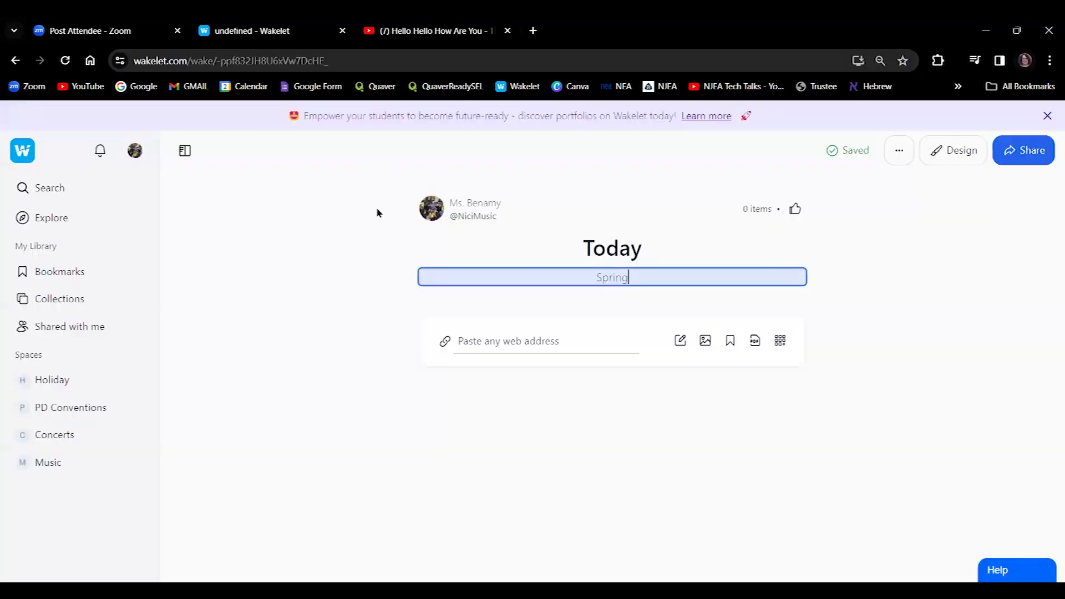
{"action": "left_click", "coordinate": [500, 345]}
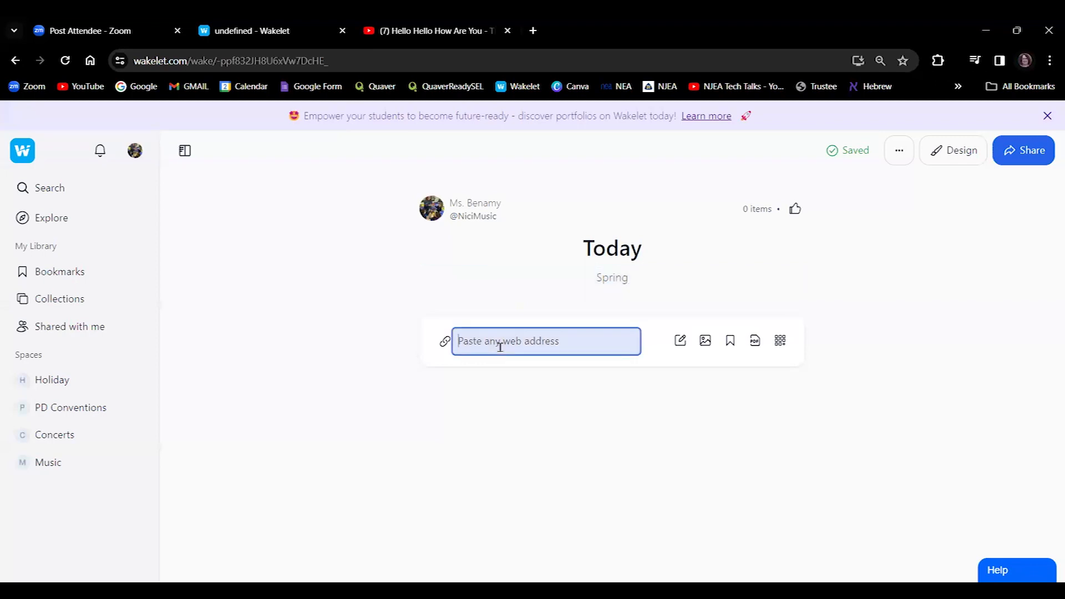
{"action": "key", "text": "ctrl+v"}
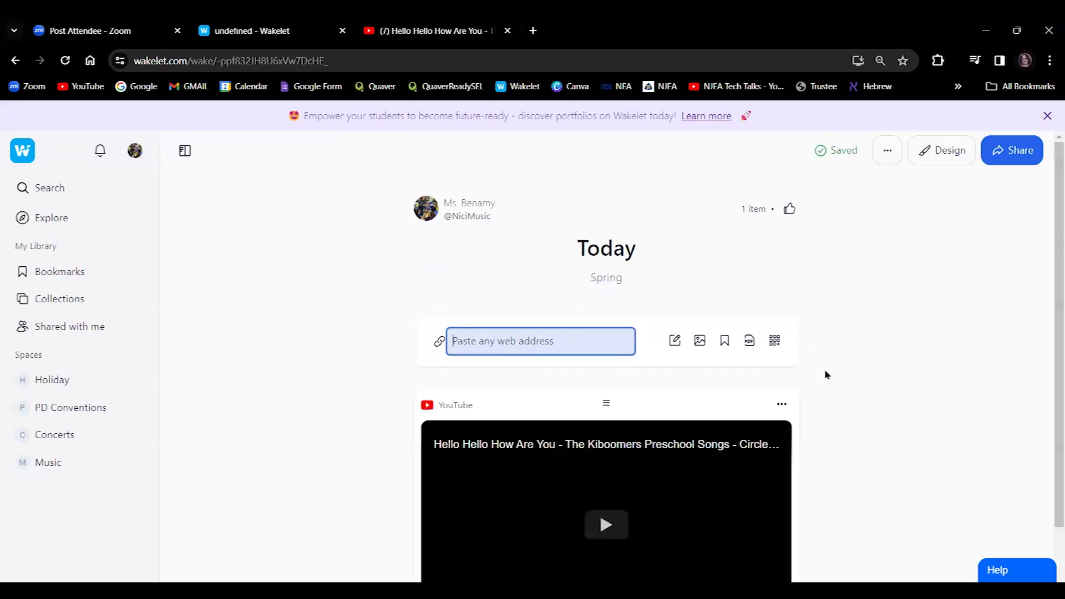
{"action": "left_click_drag", "start_coordinate": [1049, 307], "coordinate": [1049, 399]}
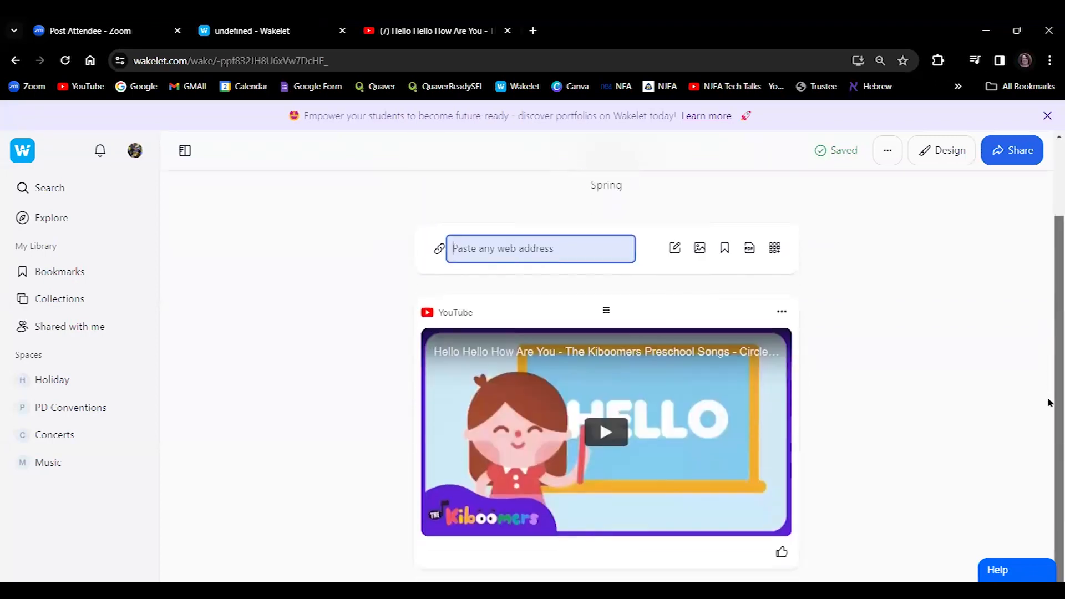
Add a bold 'Opening Song' text card to the collection.
{"action": "left_click", "coordinate": [675, 248]}
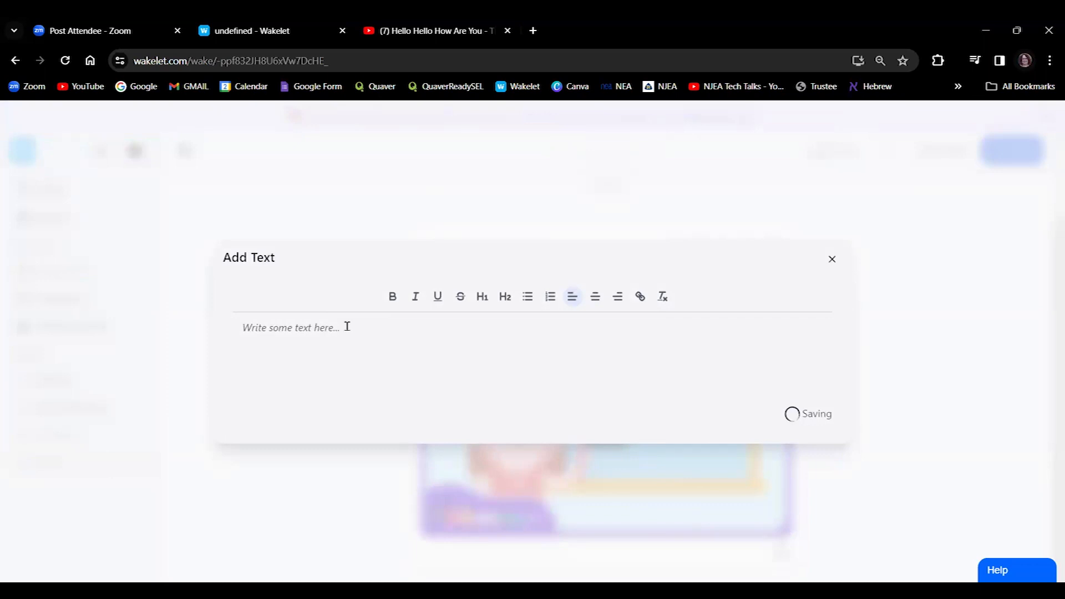
{"action": "type", "text": "Opening Song"}
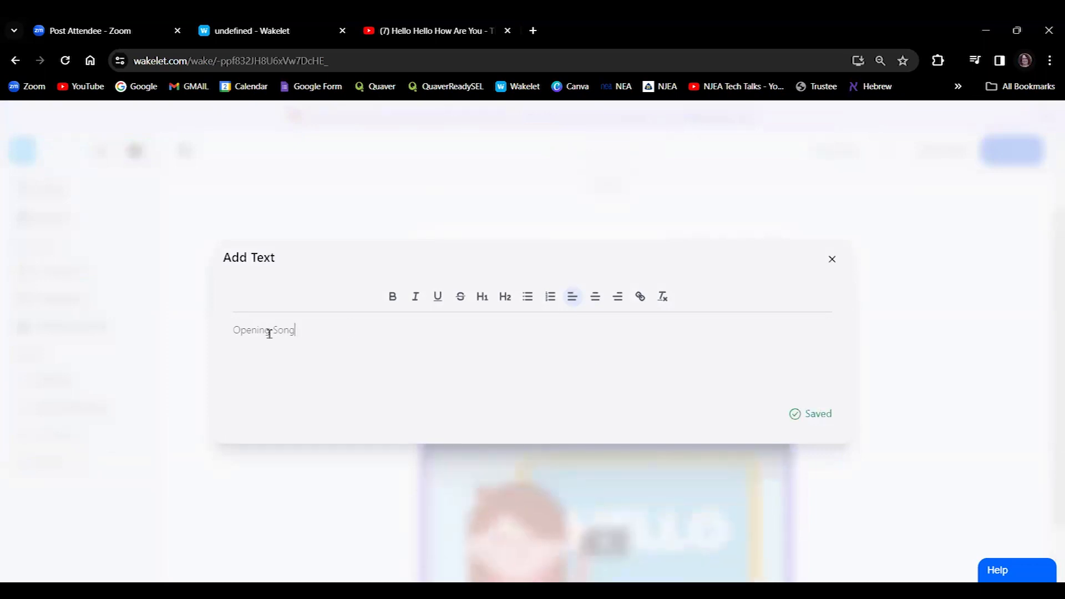
{"action": "left_click_drag", "start_coordinate": [295, 332], "coordinate": [183, 333]}
{"action": "left_click", "coordinate": [392, 297]}
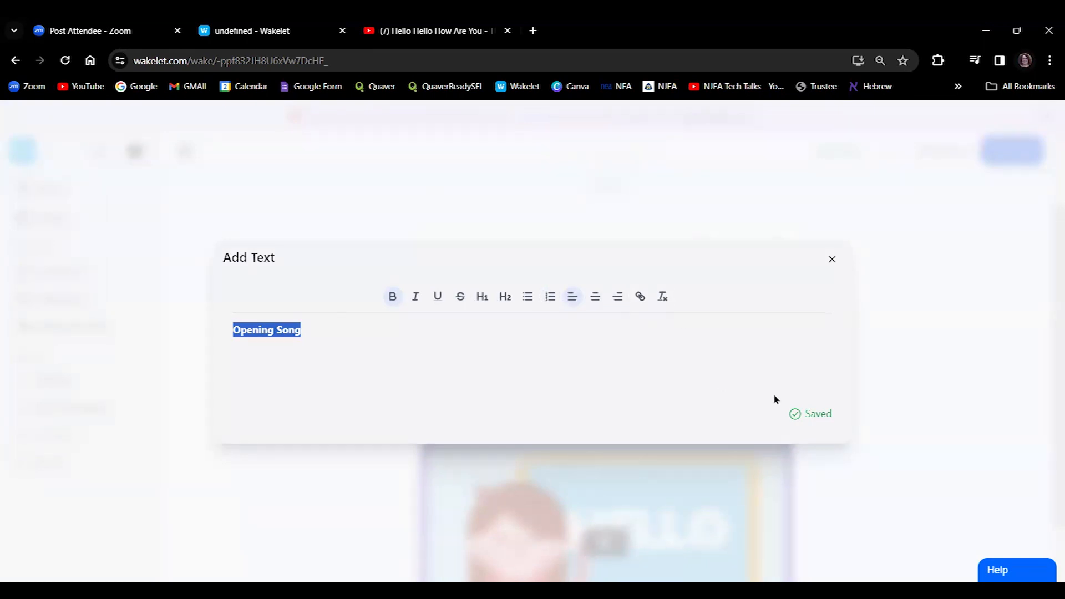
{"action": "left_click", "coordinate": [832, 259]}
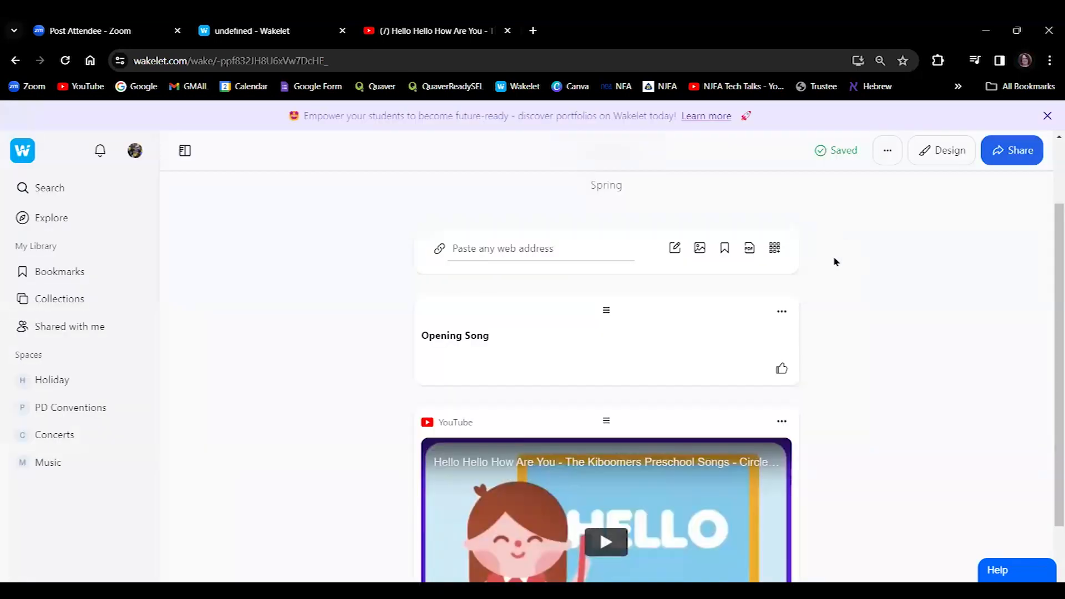
Add an Unsplash photo of orange flowers, found by searching 'Spr', to the Today collection.
{"action": "mouse_move", "coordinate": [1048, 300]}
{"action": "left_mouse_down"}
{"action": "mouse_move", "coordinate": [1049, 397]}
{"action": "mouse_move", "coordinate": [1049, 312]}
{"action": "left_mouse_up"}
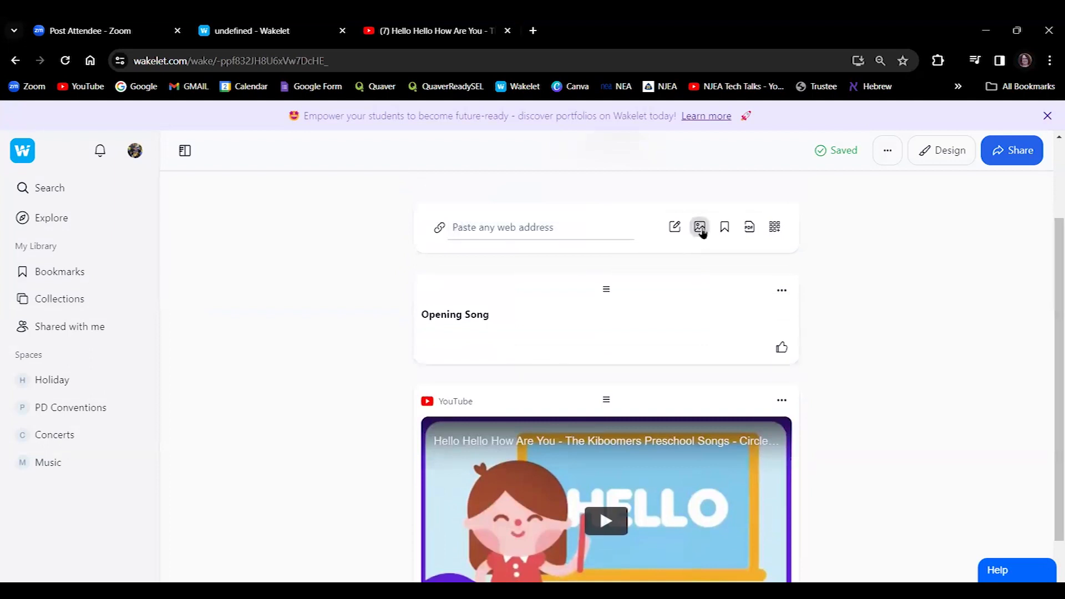
{"action": "left_click", "coordinate": [700, 229]}
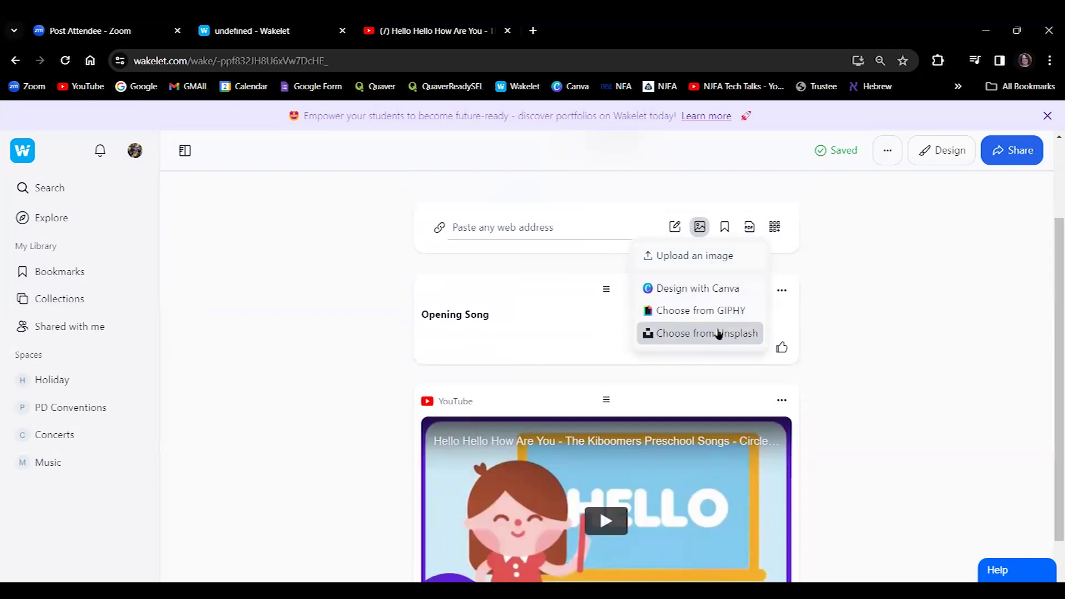
{"action": "left_click", "coordinate": [720, 334]}
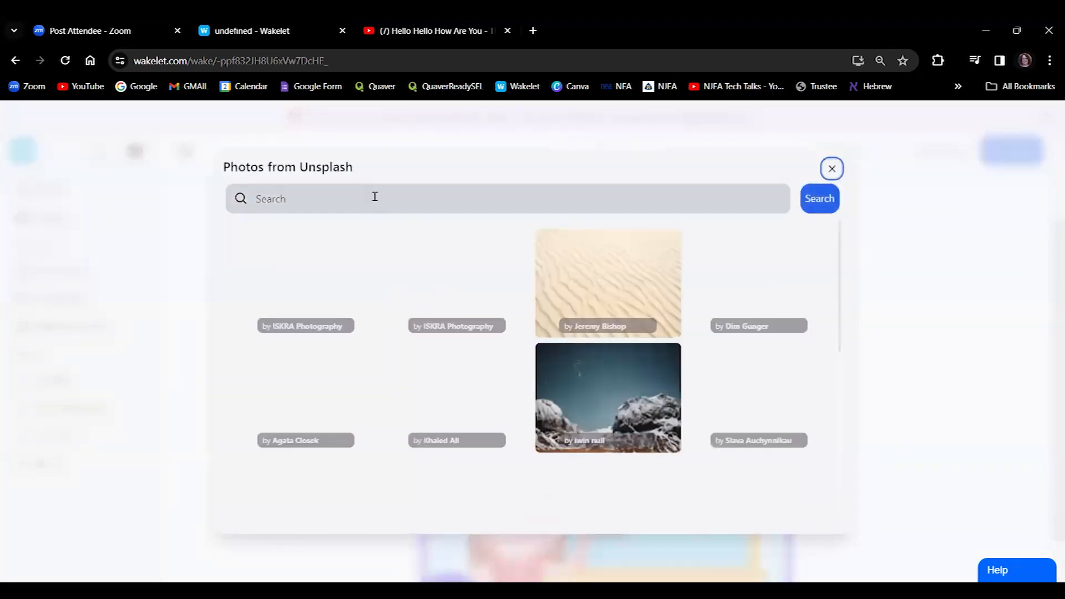
{"action": "left_click", "coordinate": [375, 197]}
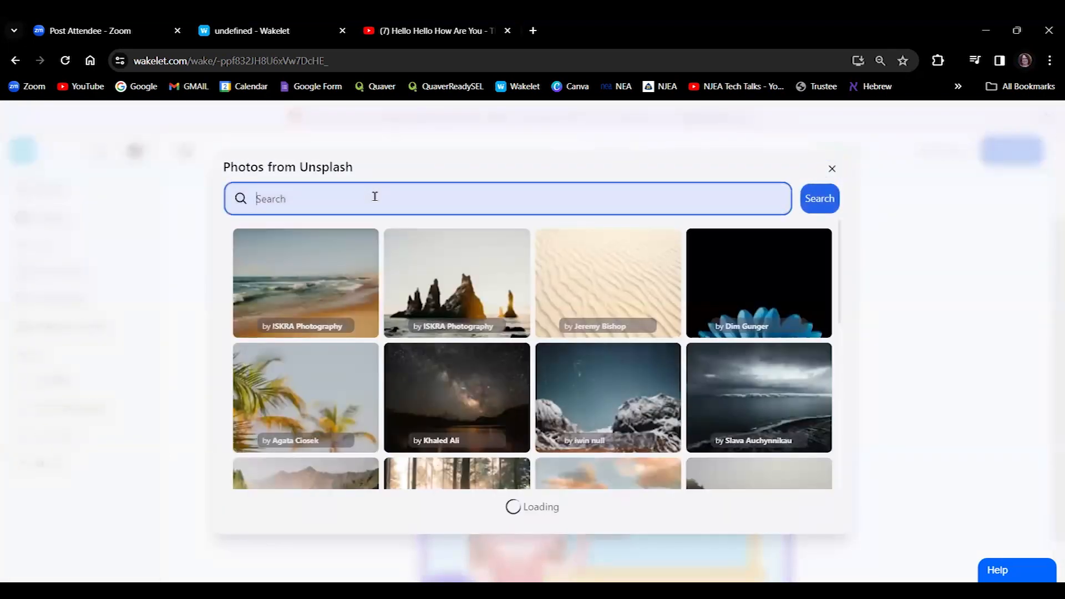
{"action": "type", "text": "Spring"}
{"action": "key", "text": "Return"}
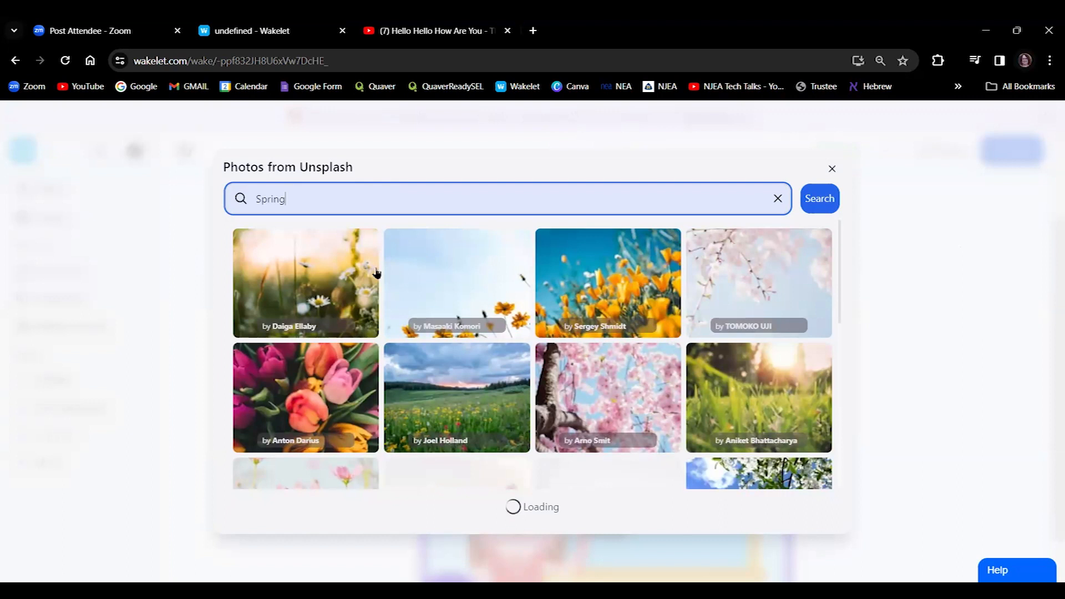
{"action": "left_click", "coordinate": [611, 271]}
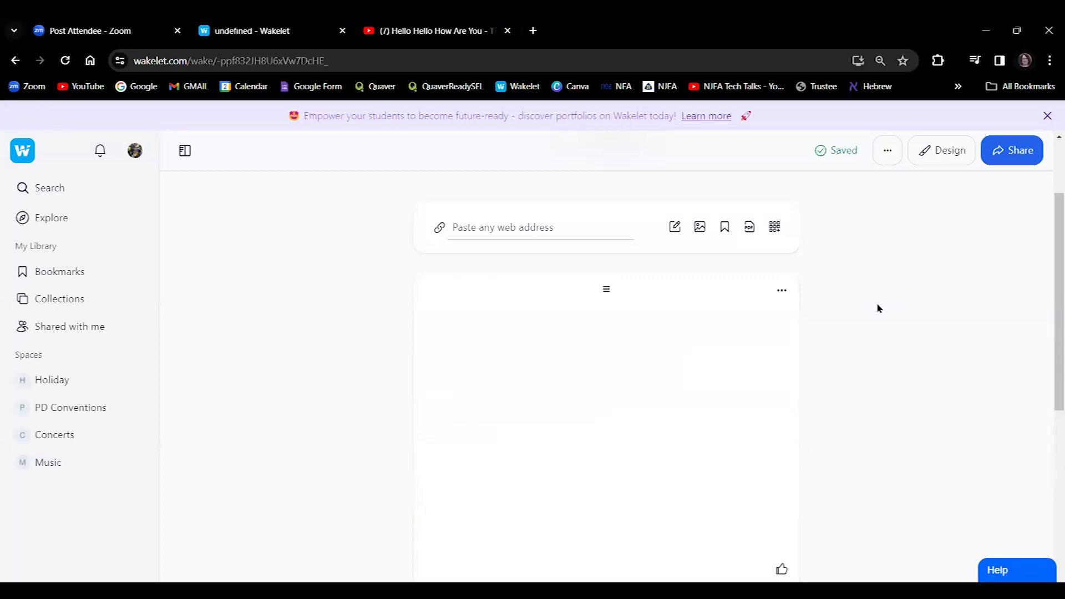
{"action": "left_click_drag", "start_coordinate": [1049, 300], "coordinate": [1049, 278]}
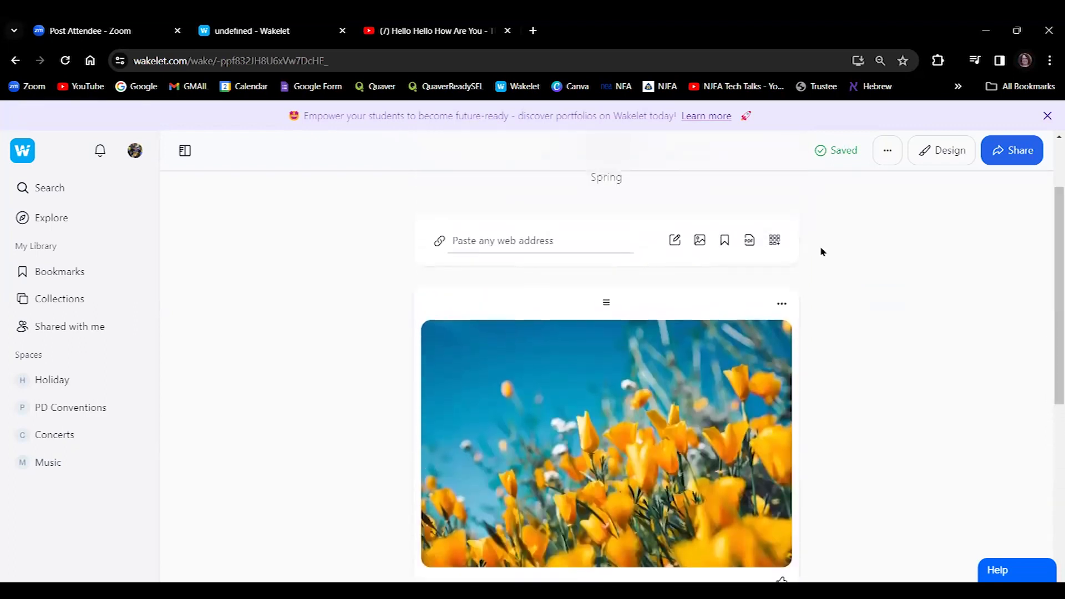
Add a text card reading 'Springtime' in bold at the top of the collection.
{"action": "left_click", "coordinate": [676, 240]}
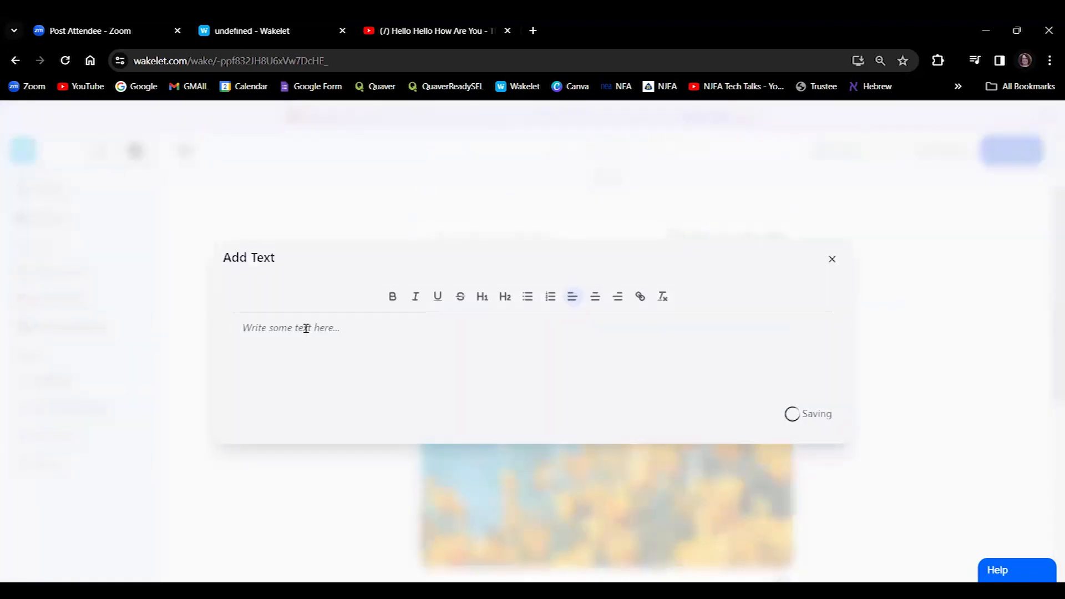
{"action": "type", "text": "Spring"}
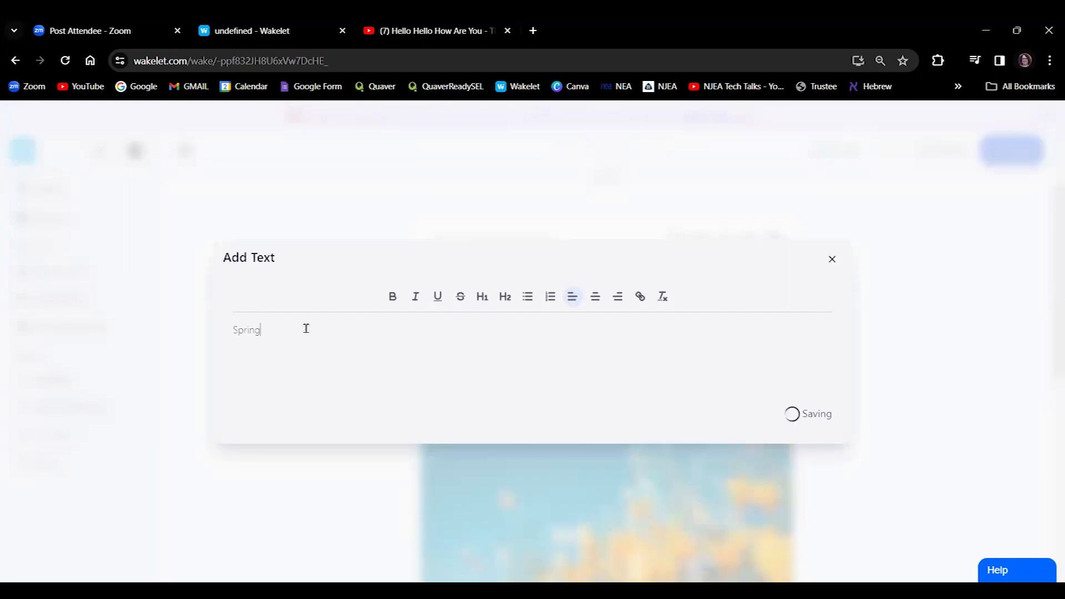
{"action": "type", "text": "time"}
{"action": "left_click_drag", "start_coordinate": [279, 333], "coordinate": [197, 337]}
{"action": "left_click", "coordinate": [393, 296]}
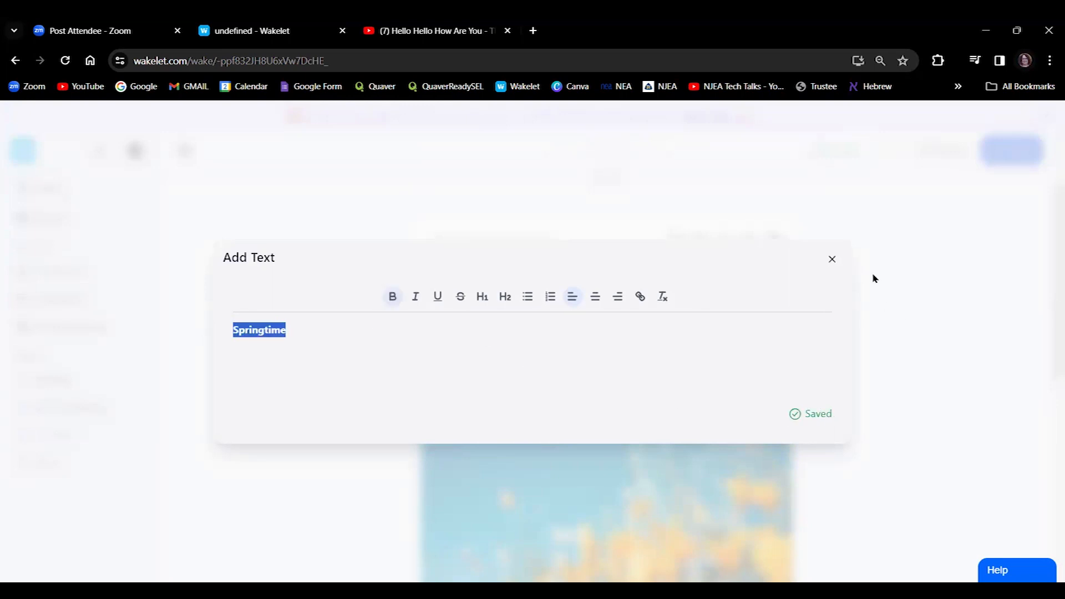
{"action": "left_click", "coordinate": [833, 259]}
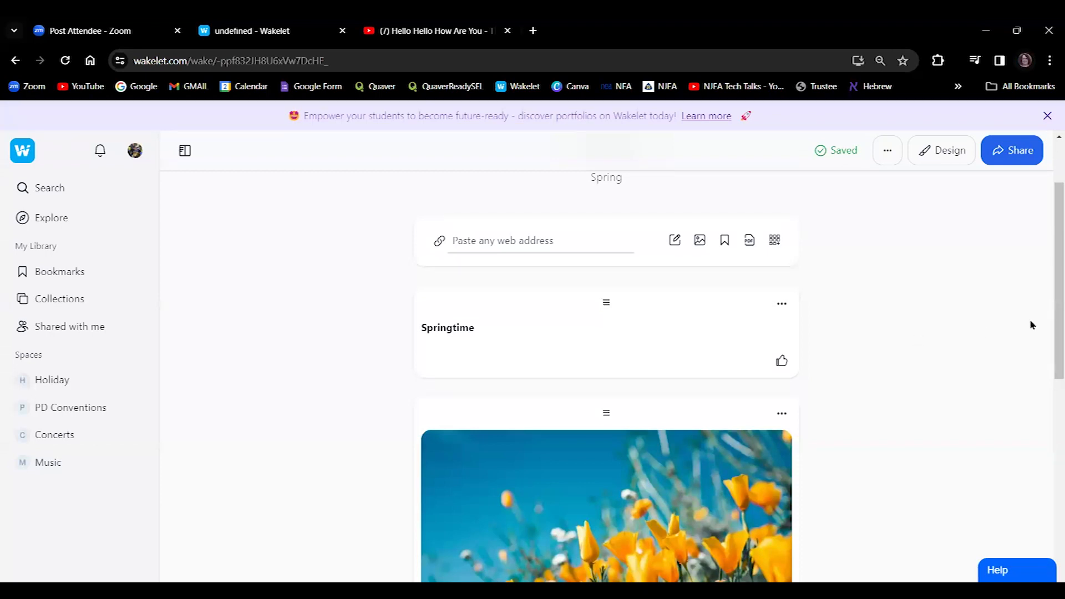
{"action": "left_click_drag", "start_coordinate": [1049, 326], "coordinate": [1051, 563]}
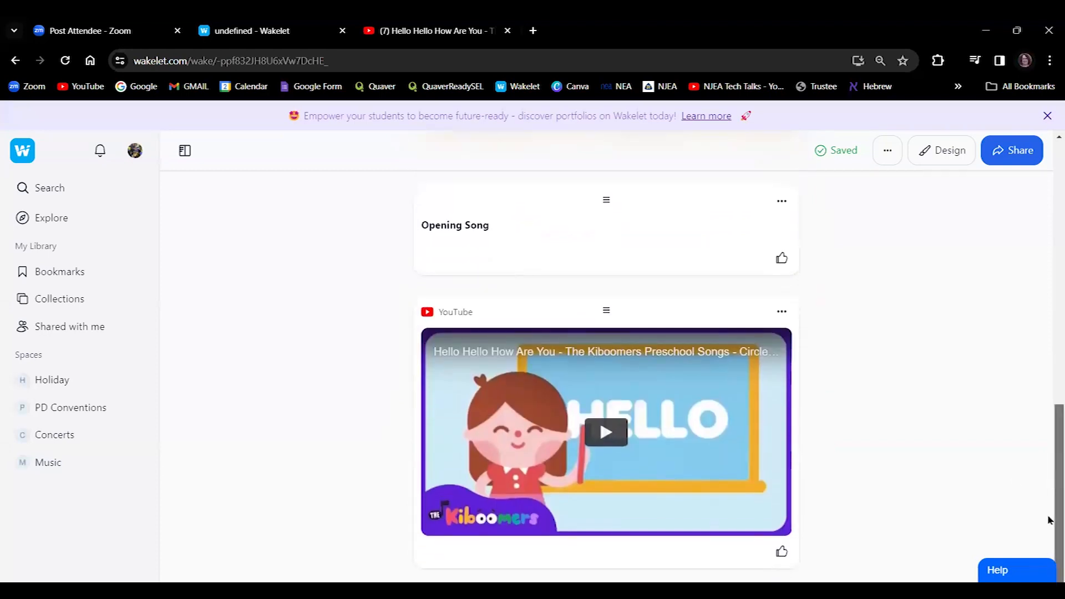
{"action": "left_click_drag", "start_coordinate": [1050, 528], "coordinate": [1050, 250]}
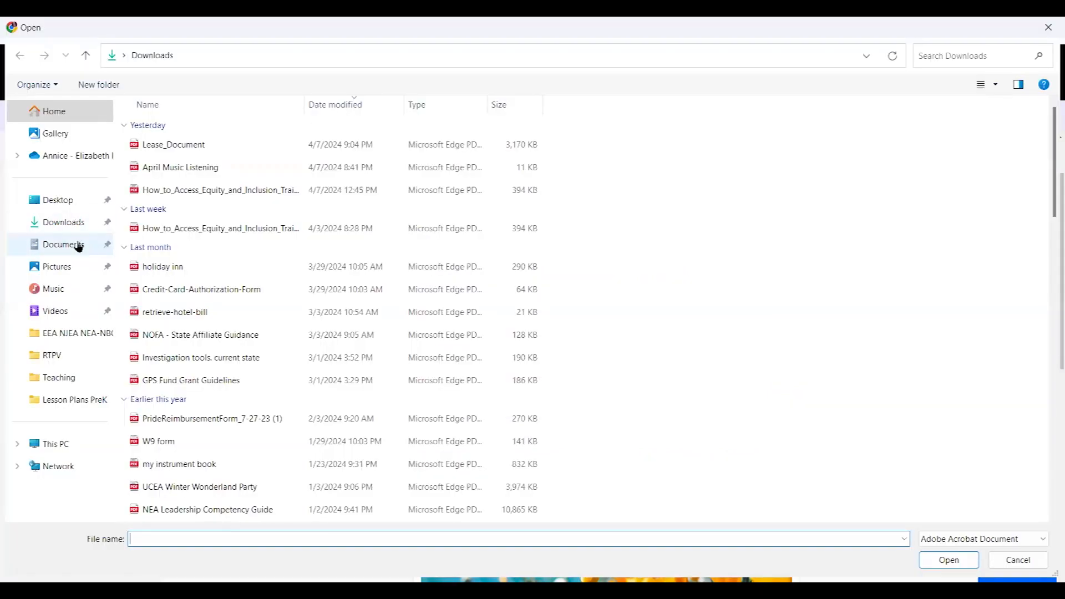
Upload the Earth day PDF from the Lesson Plans PreK folder into the collection.
{"action": "left_click", "coordinate": [78, 245]}
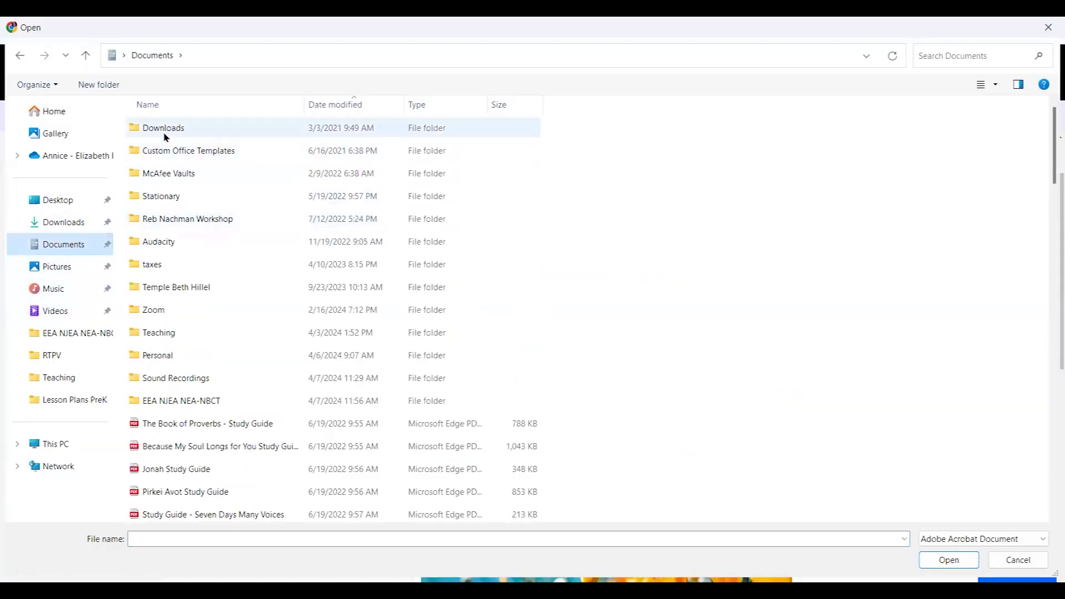
{"action": "left_click", "coordinate": [68, 406]}
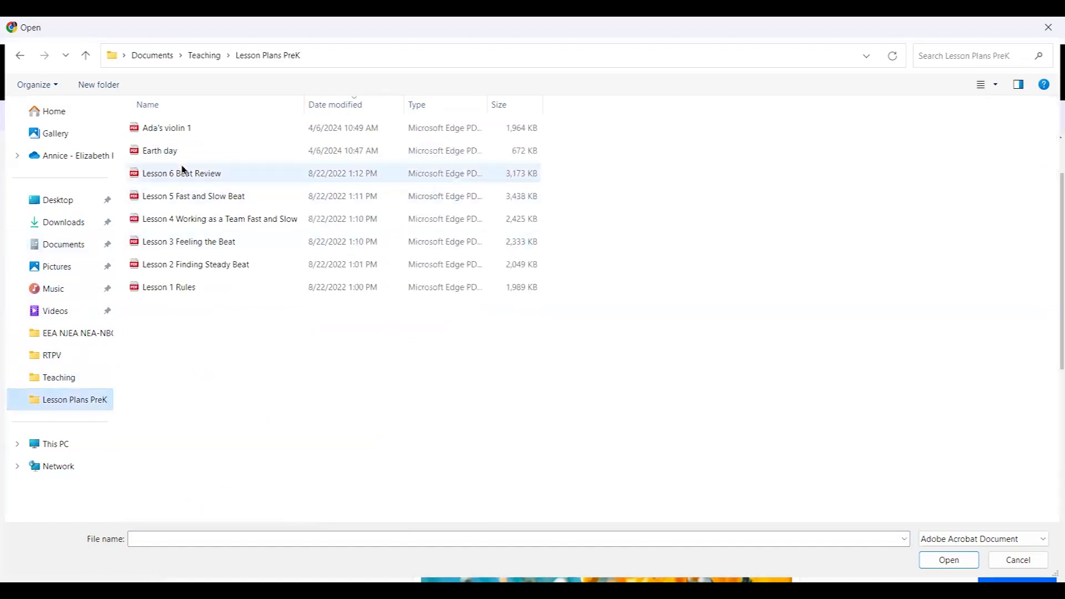
{"action": "left_click", "coordinate": [180, 156]}
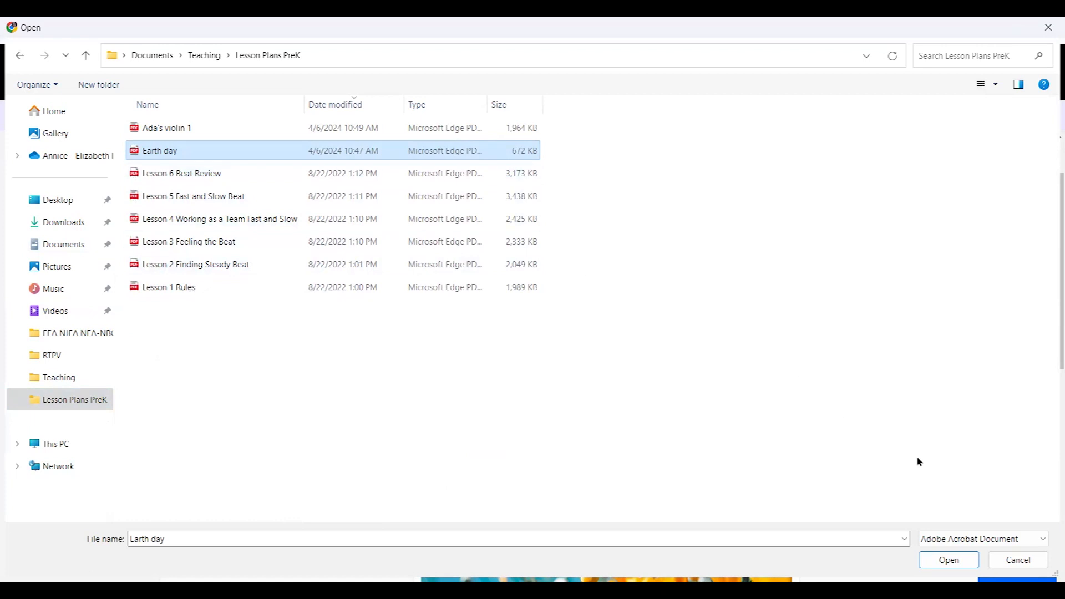
{"action": "left_click", "coordinate": [949, 560]}
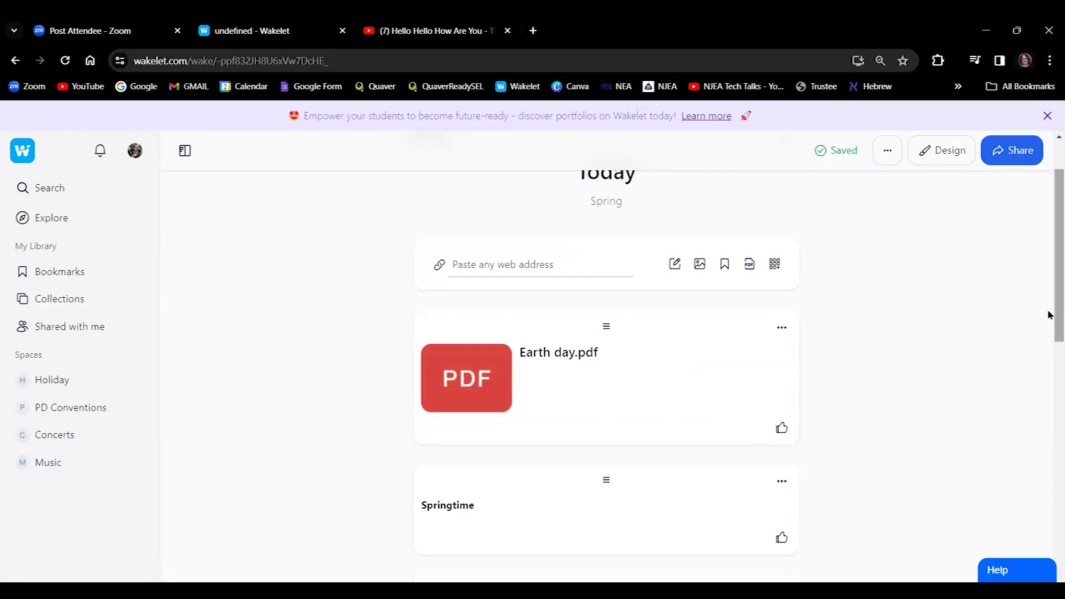
Move the Earth day PDF card below the YouTube video and open the Design settings.
{"action": "left_click_drag", "start_coordinate": [1048, 315], "coordinate": [1048, 332]}
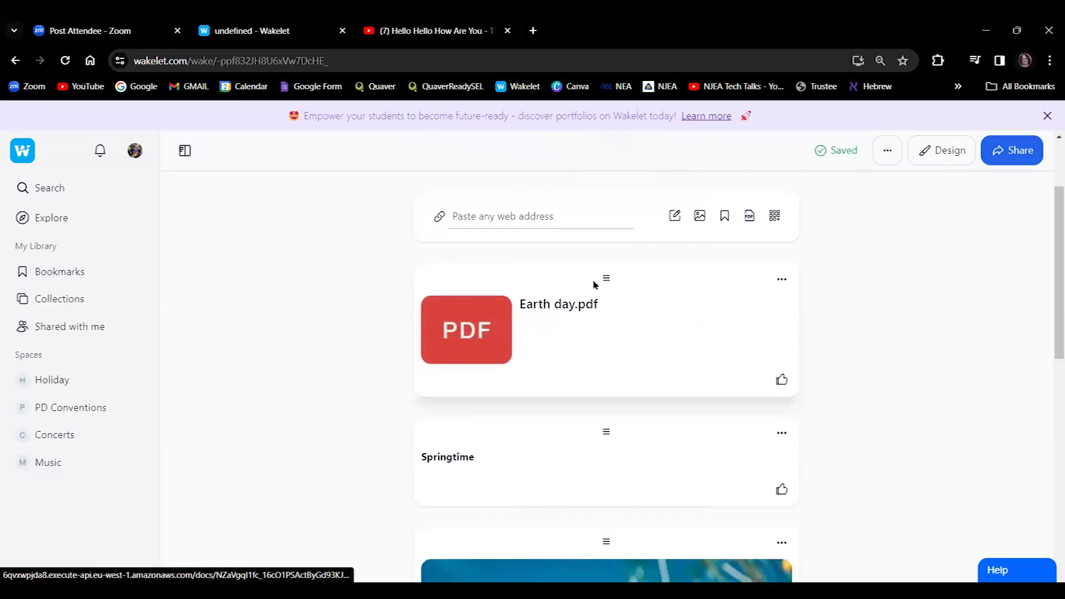
{"action": "left_click_drag", "start_coordinate": [607, 278], "coordinate": [618, 444]}
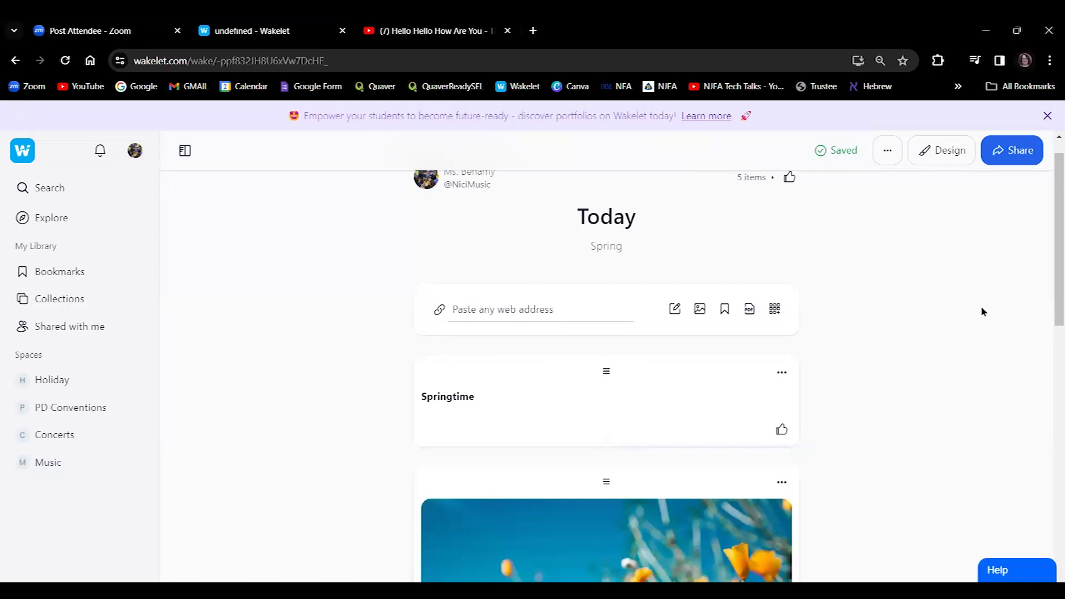
{"action": "left_click_drag", "start_coordinate": [1048, 274], "coordinate": [1050, 580]}
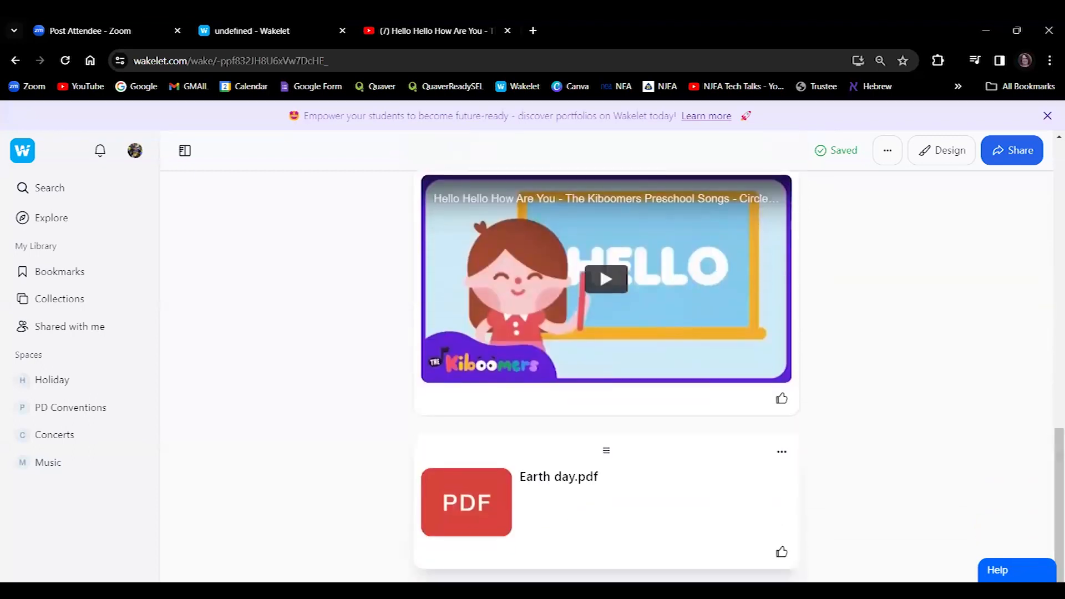
{"action": "left_click_drag", "start_coordinate": [1050, 557], "coordinate": [1049, 290]}
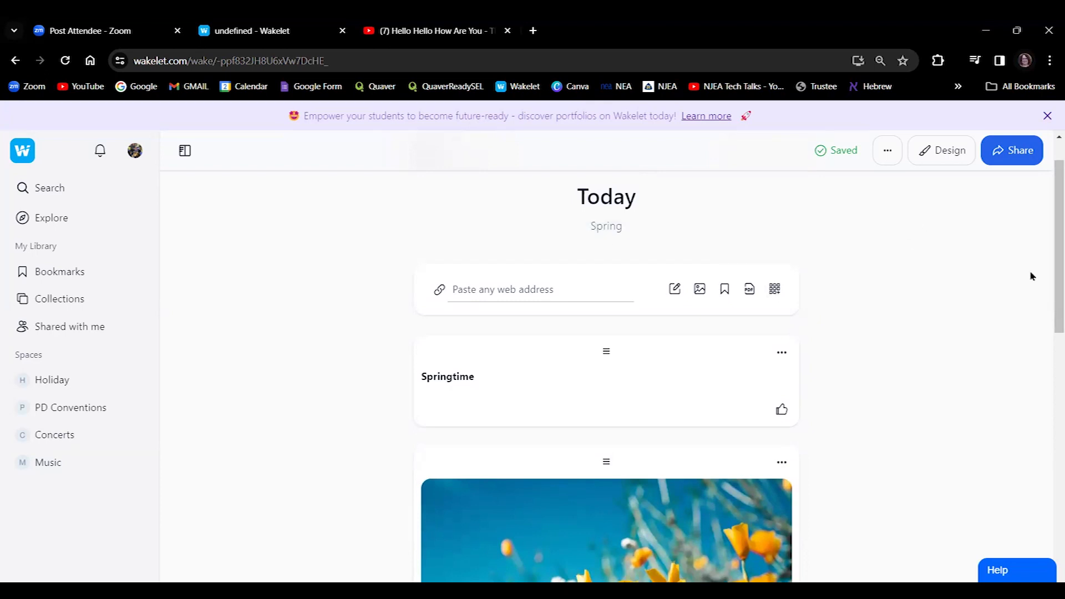
{"action": "left_click_drag", "start_coordinate": [1049, 286], "coordinate": [1049, 223]}
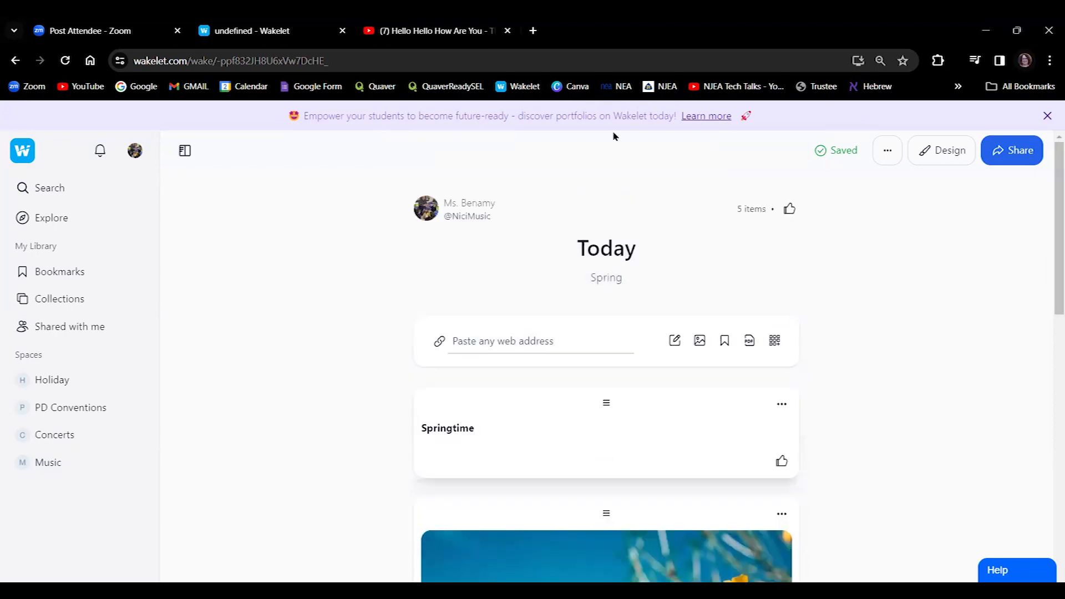
{"action": "left_click", "coordinate": [946, 153]}
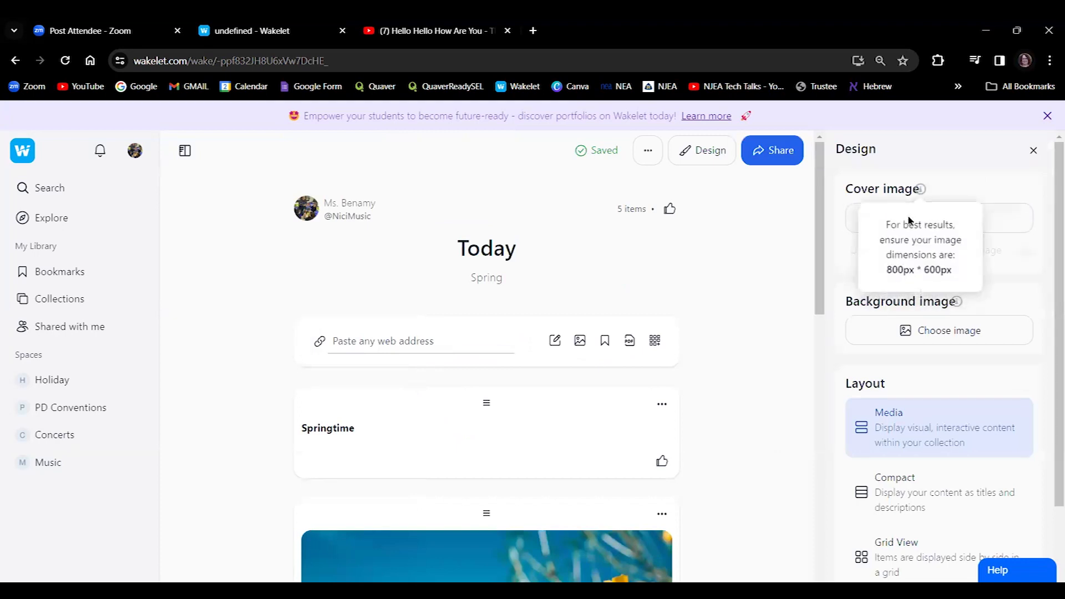
Set the lake-and-dock photo from an Unsplash 'Tree' search as a Half header cover image.
{"action": "left_click", "coordinate": [963, 222]}
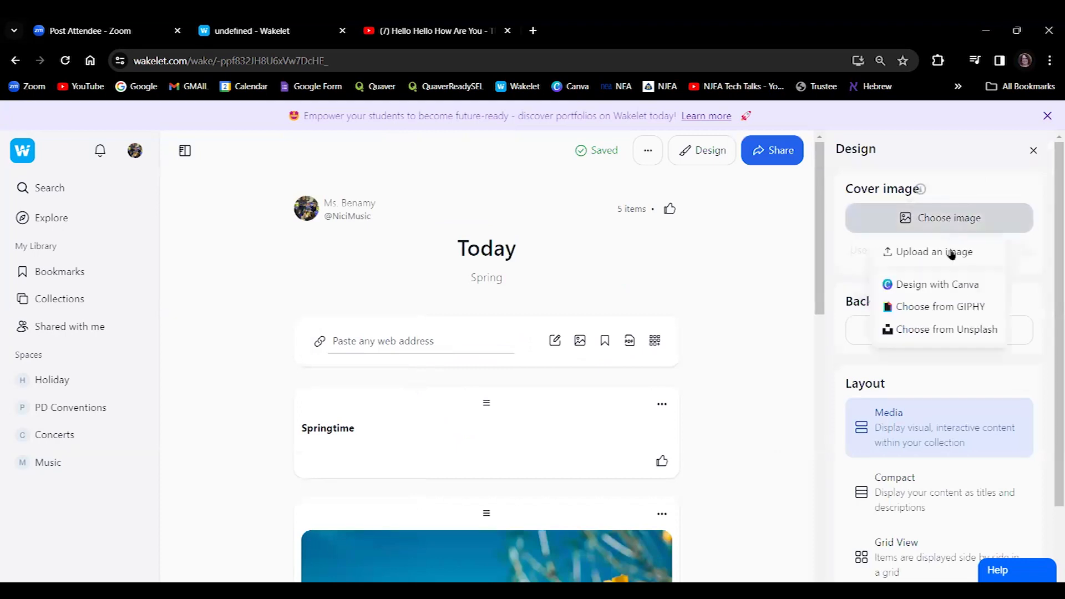
{"action": "left_click", "coordinate": [946, 329]}
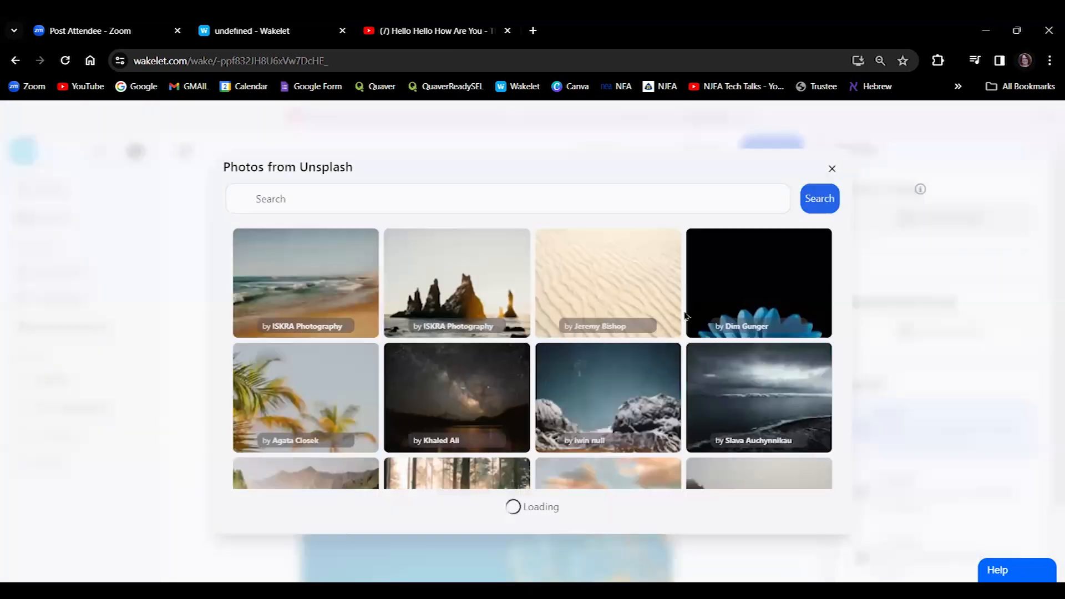
{"action": "left_click", "coordinate": [422, 201]}
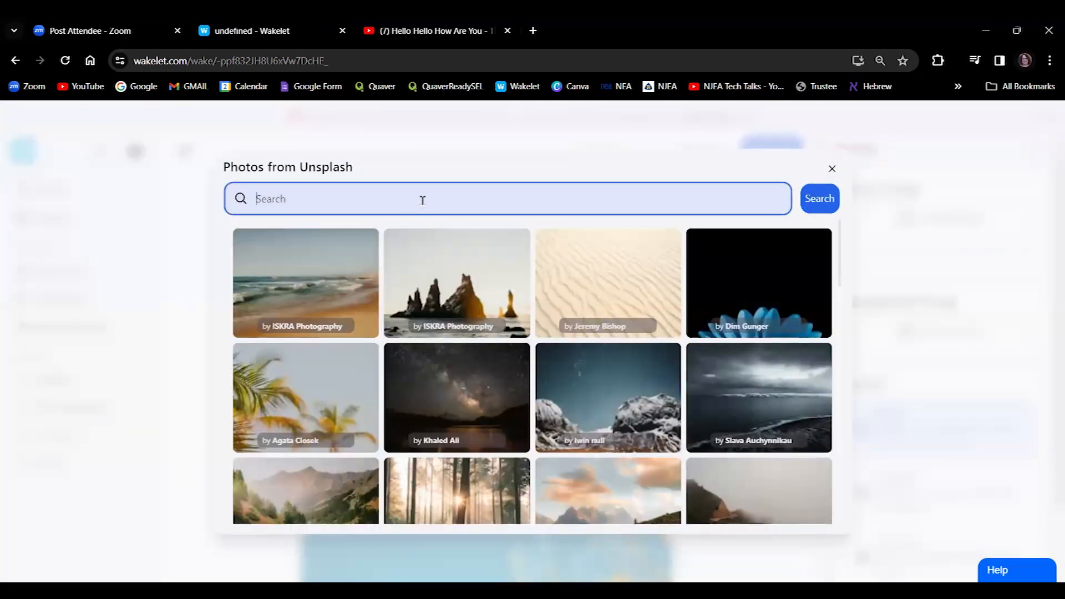
{"action": "type", "text": "Trees"}
{"action": "key", "text": "Return"}
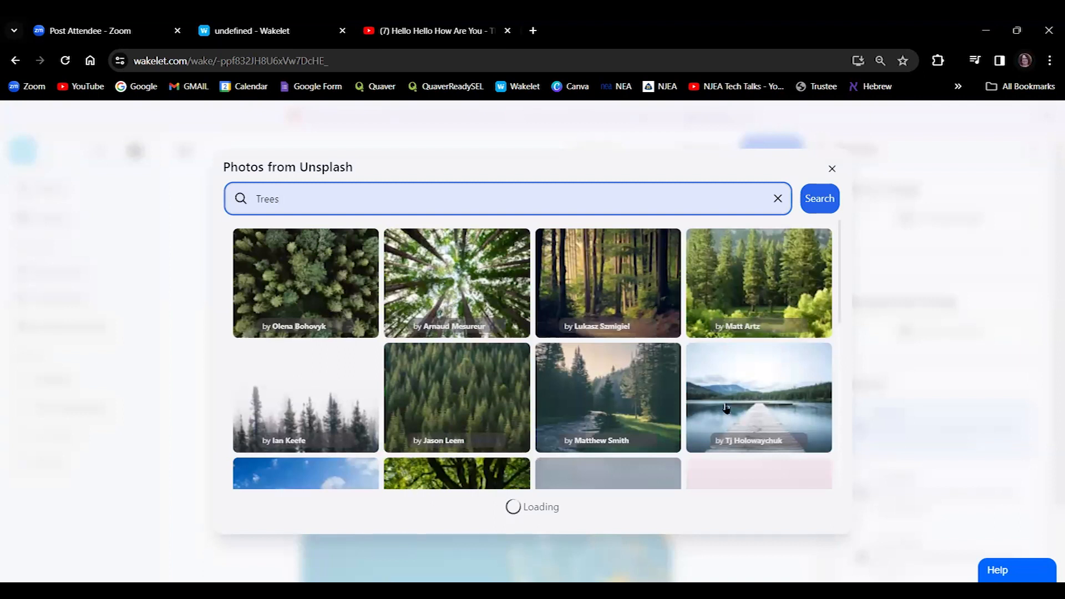
{"action": "left_click", "coordinate": [776, 415]}
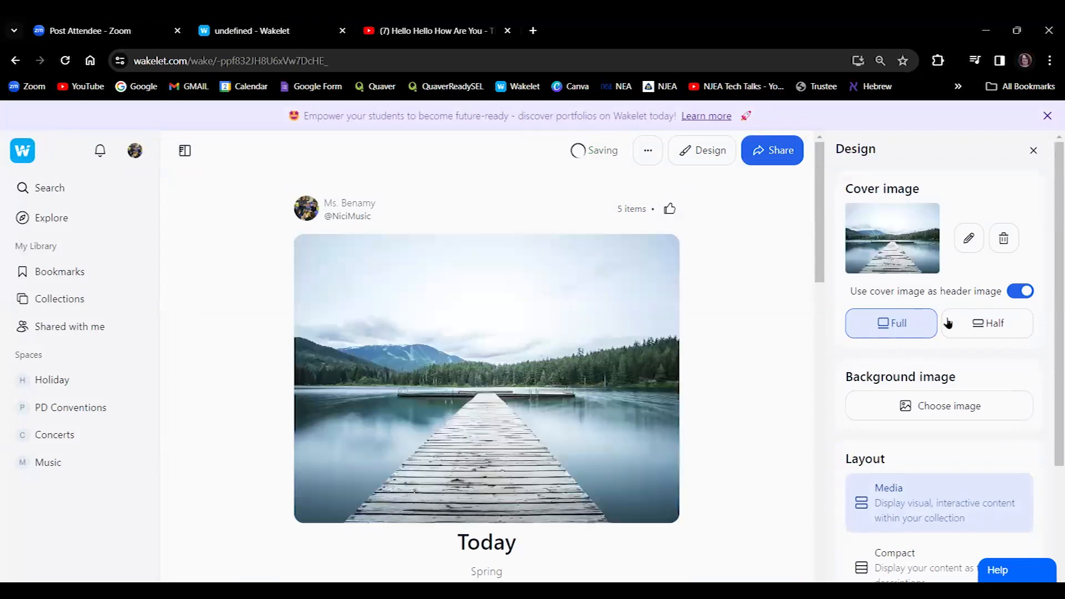
{"action": "left_click", "coordinate": [996, 325]}
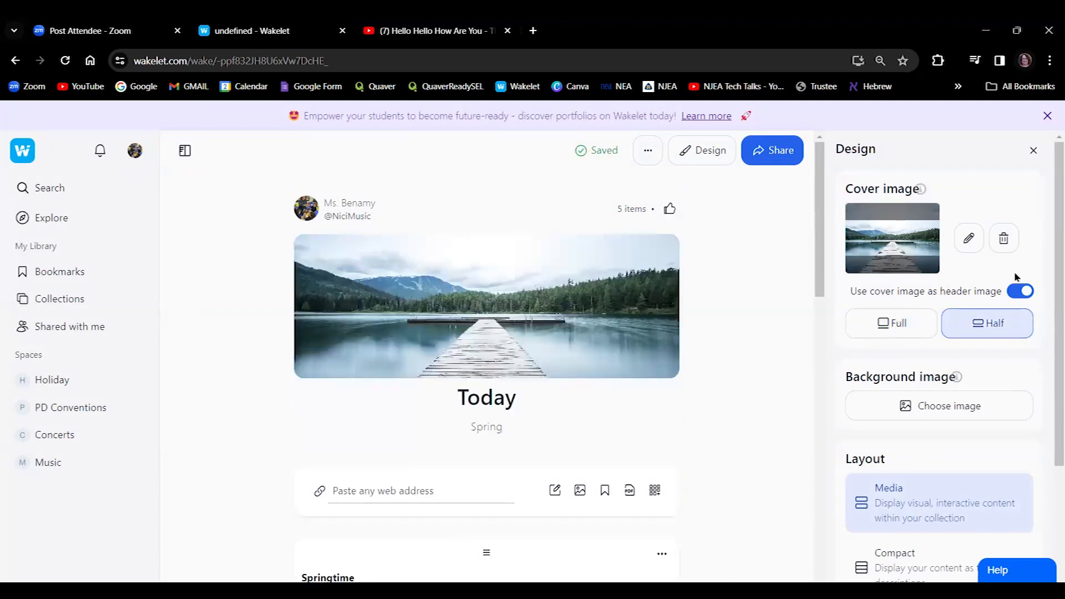
Set a calm ocean photo from an Unsplash 'ocean' search as the background image.
{"action": "scroll", "coordinate": [1049, 302], "scroll_direction": "down", "scroll_amount": 2}
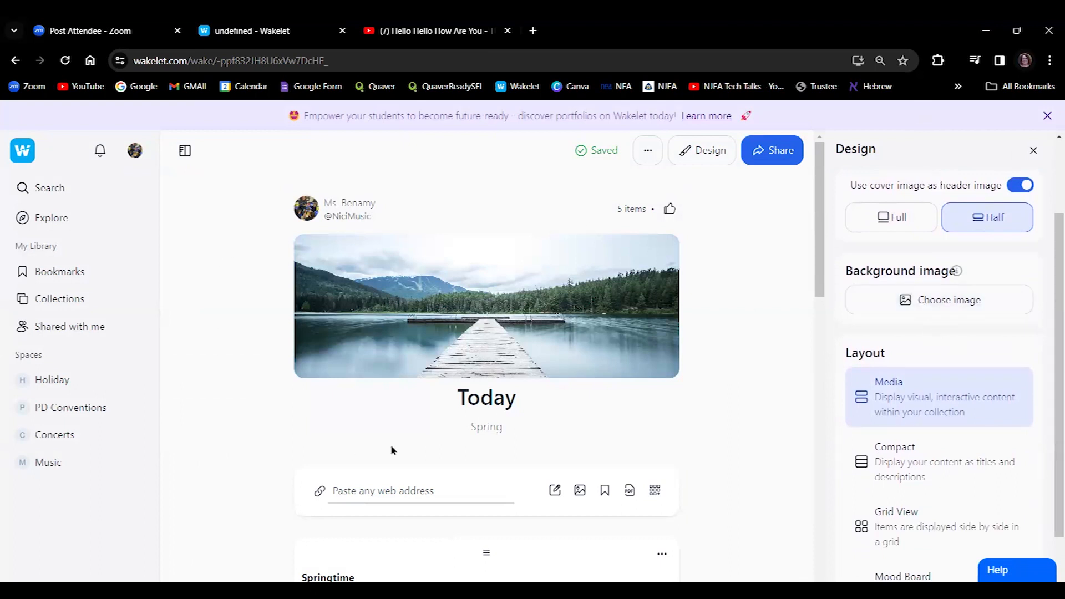
{"action": "left_click", "coordinate": [948, 302]}
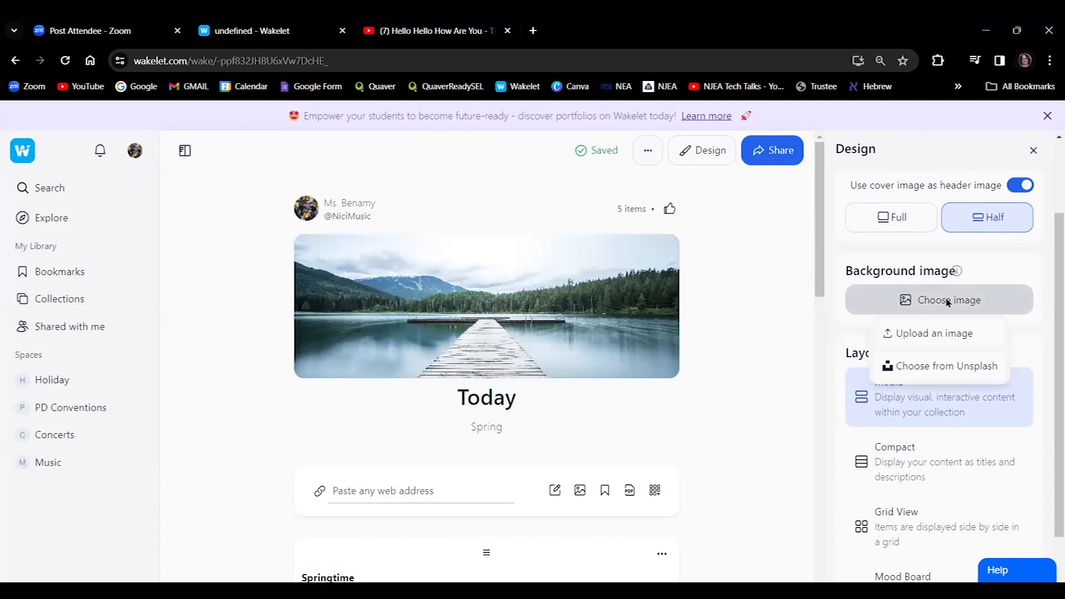
{"action": "left_click", "coordinate": [943, 367]}
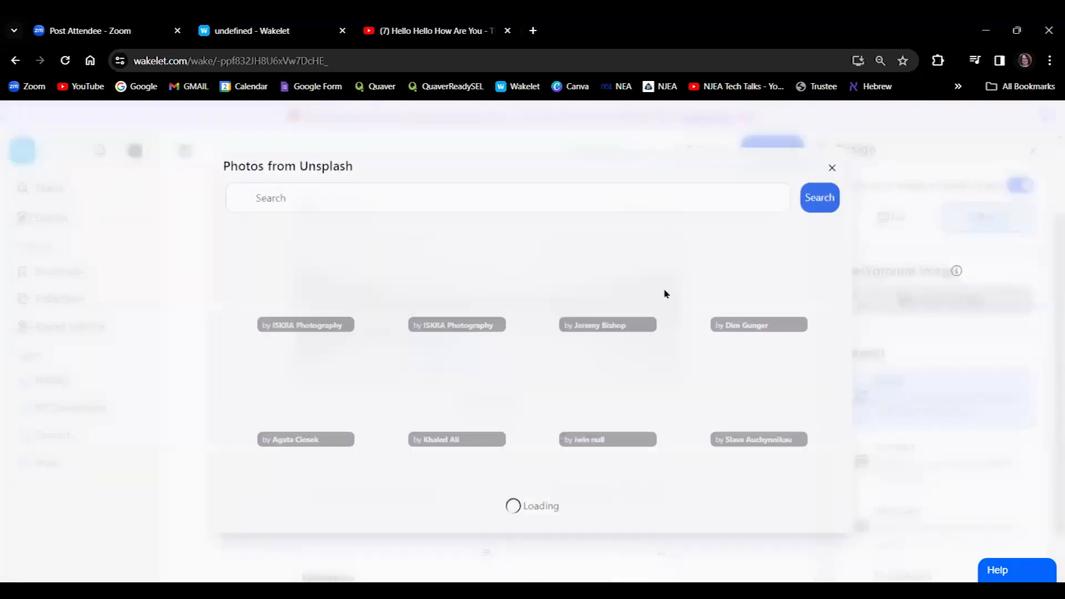
{"action": "left_click", "coordinate": [532, 206]}
{"action": "type", "text": "ocean"}
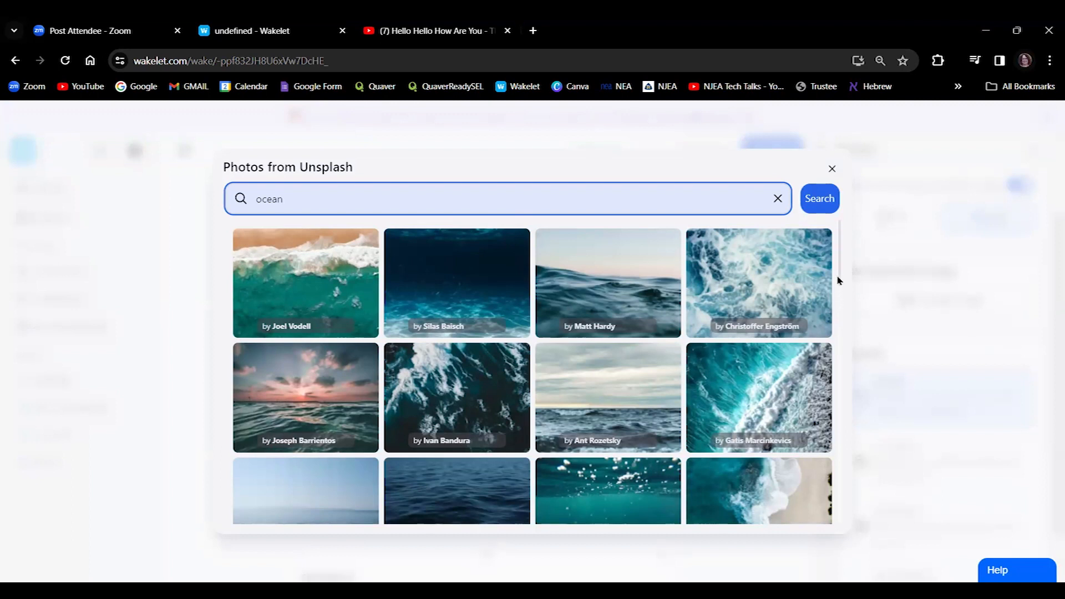
{"action": "left_click_drag", "start_coordinate": [840, 284], "coordinate": [837, 302]}
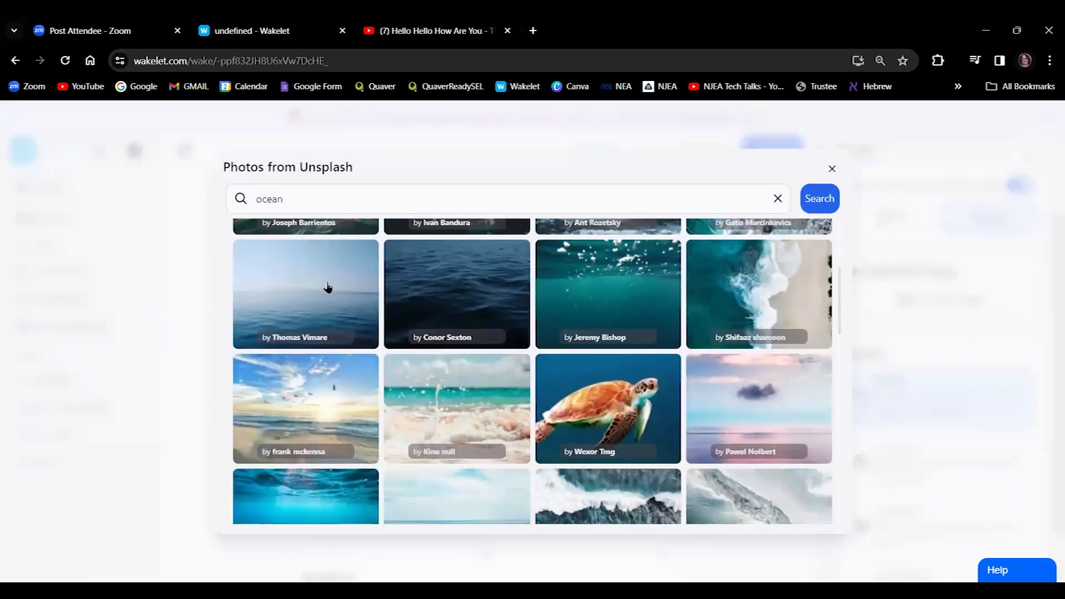
{"action": "left_click", "coordinate": [327, 287]}
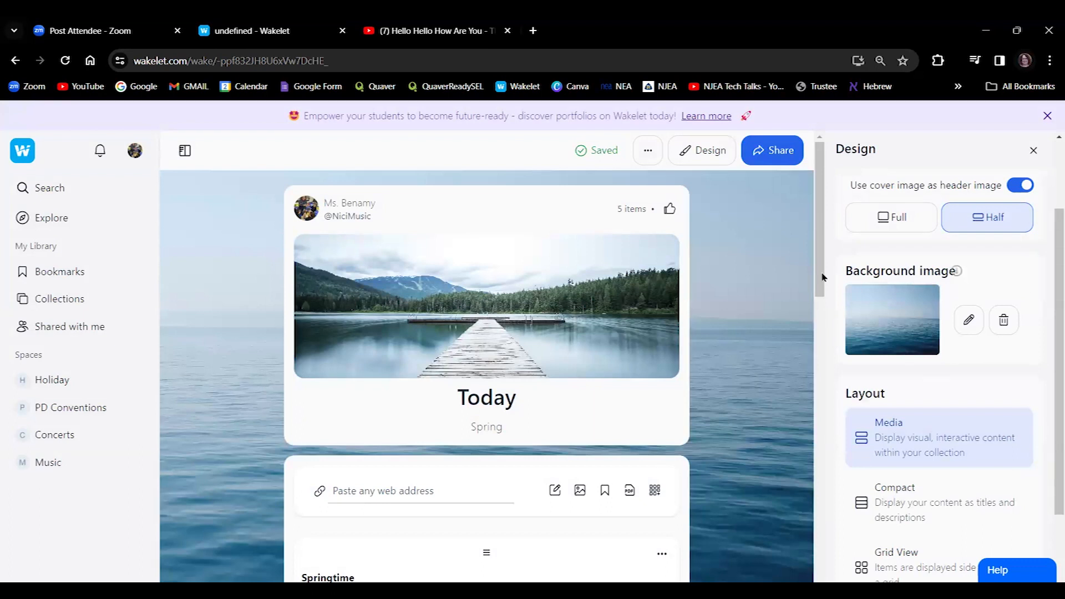
{"action": "left_click_drag", "start_coordinate": [820, 278], "coordinate": [820, 307]}
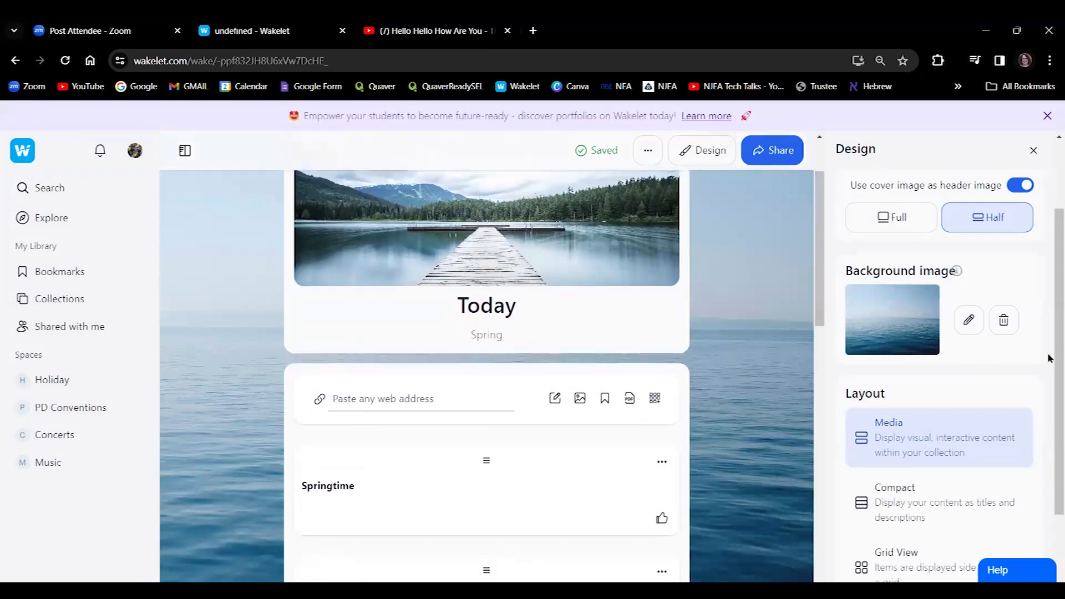
{"action": "left_click_drag", "start_coordinate": [1055, 357], "coordinate": [1056, 305]}
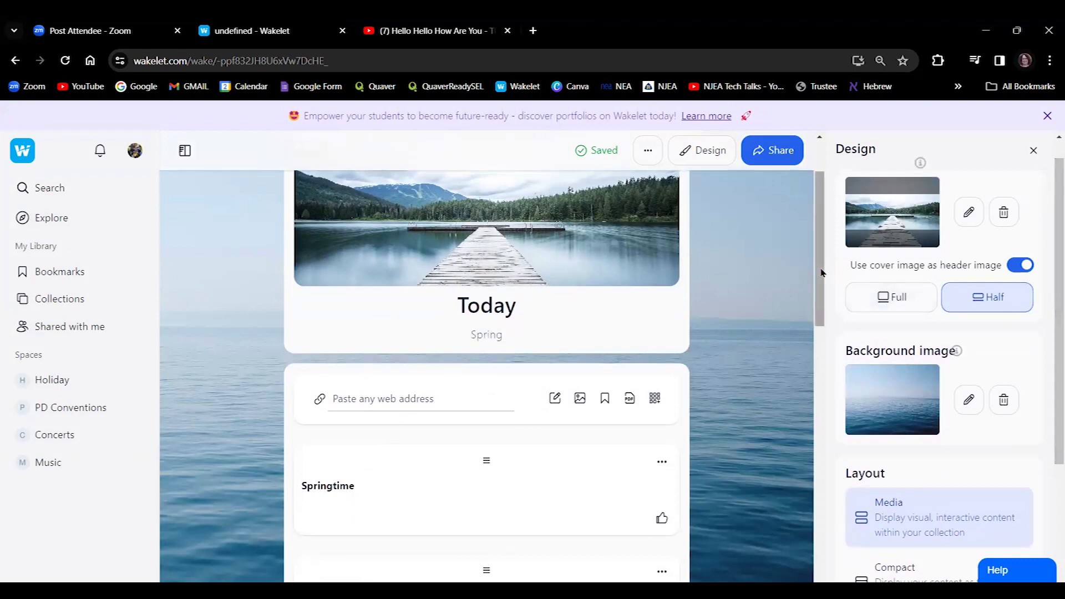
{"action": "left_click_drag", "start_coordinate": [821, 273], "coordinate": [826, 373]}
Review the designed Today collection top to bottom, then go back to YouTube.
{"action": "scroll", "coordinate": [829, 389], "scroll_direction": "down", "scroll_amount": 4}
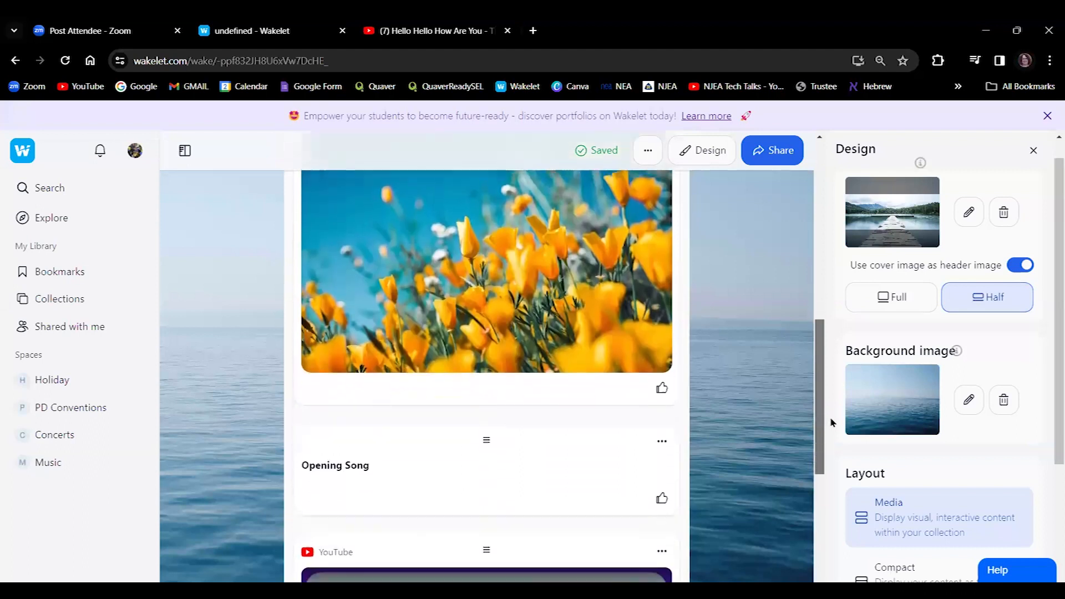
{"action": "scroll", "coordinate": [831, 385], "scroll_direction": "up", "scroll_amount": 6}
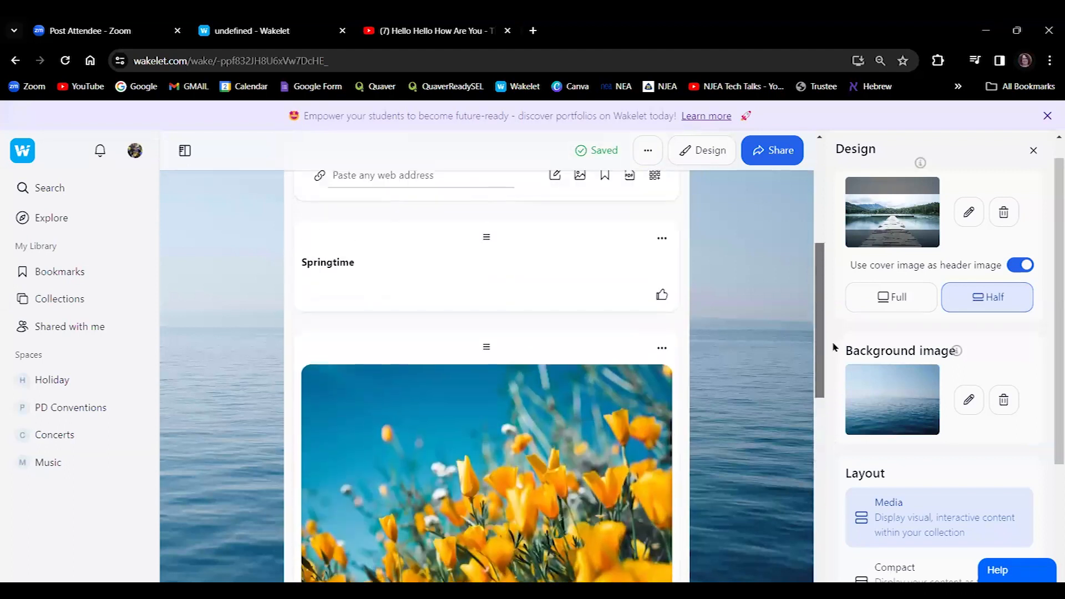
{"action": "scroll", "coordinate": [831, 383], "scroll_direction": "down", "scroll_amount": 2}
{"action": "scroll", "coordinate": [831, 383], "scroll_direction": "down", "scroll_amount": 7}
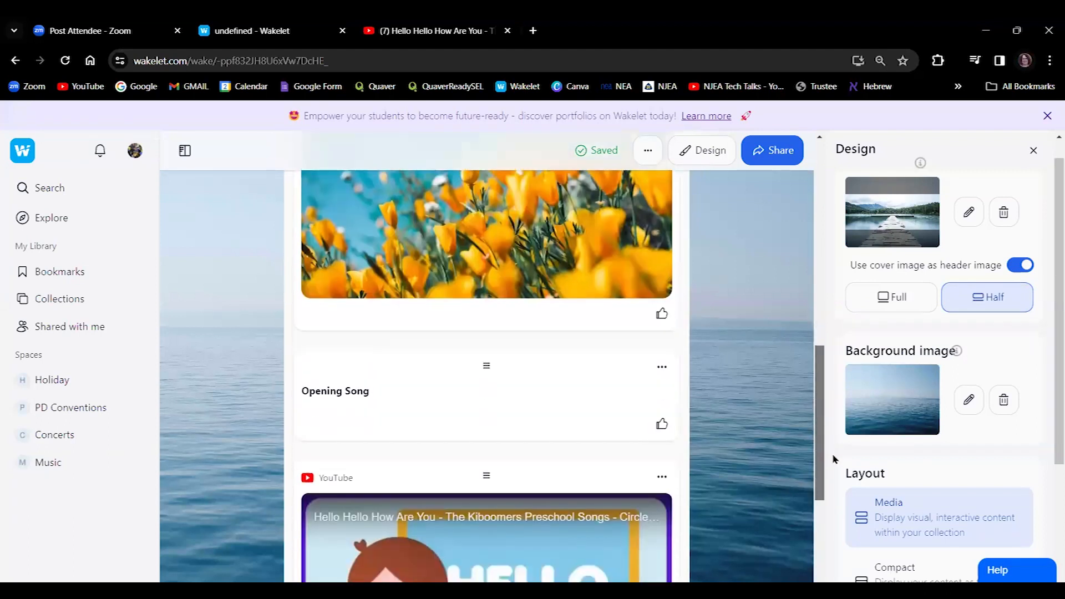
{"action": "scroll", "coordinate": [841, 544], "scroll_direction": "down", "scroll_amount": 2}
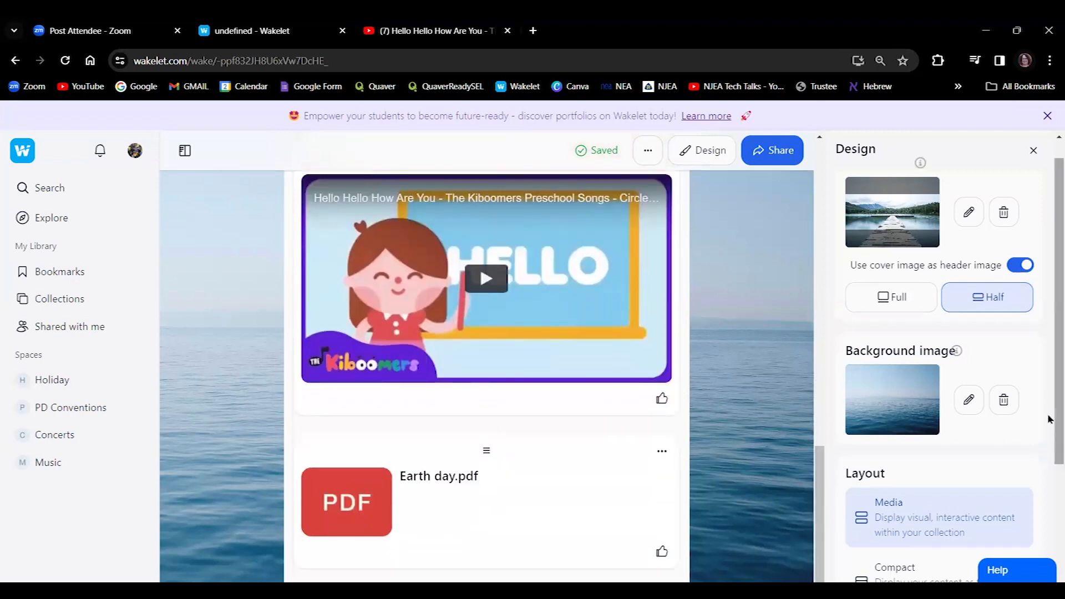
{"action": "left_click_drag", "start_coordinate": [821, 498], "coordinate": [815, 146]}
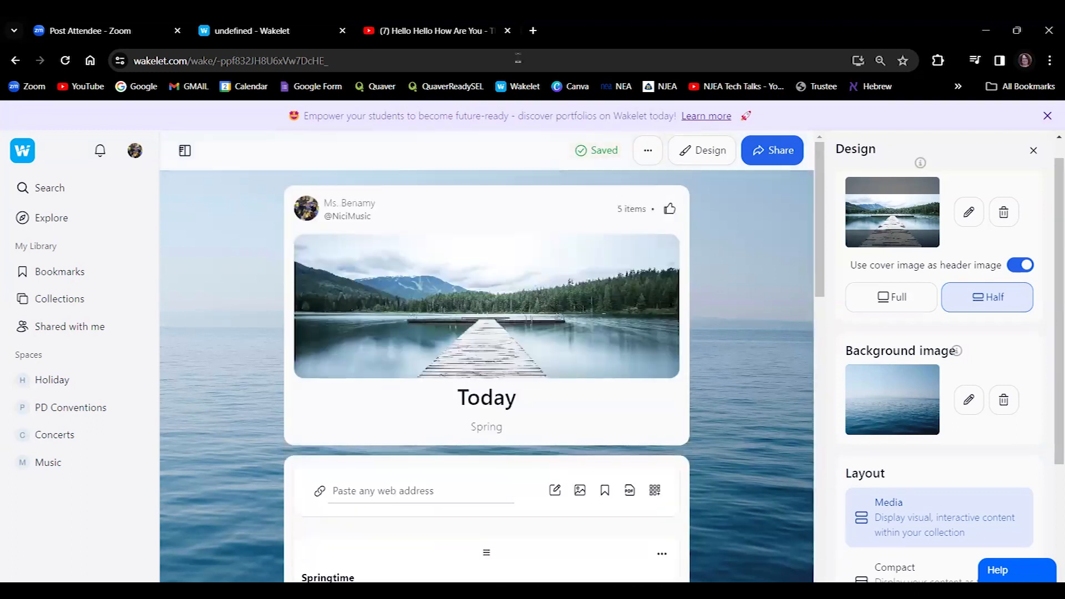
{"action": "left_click", "coordinate": [450, 32]}
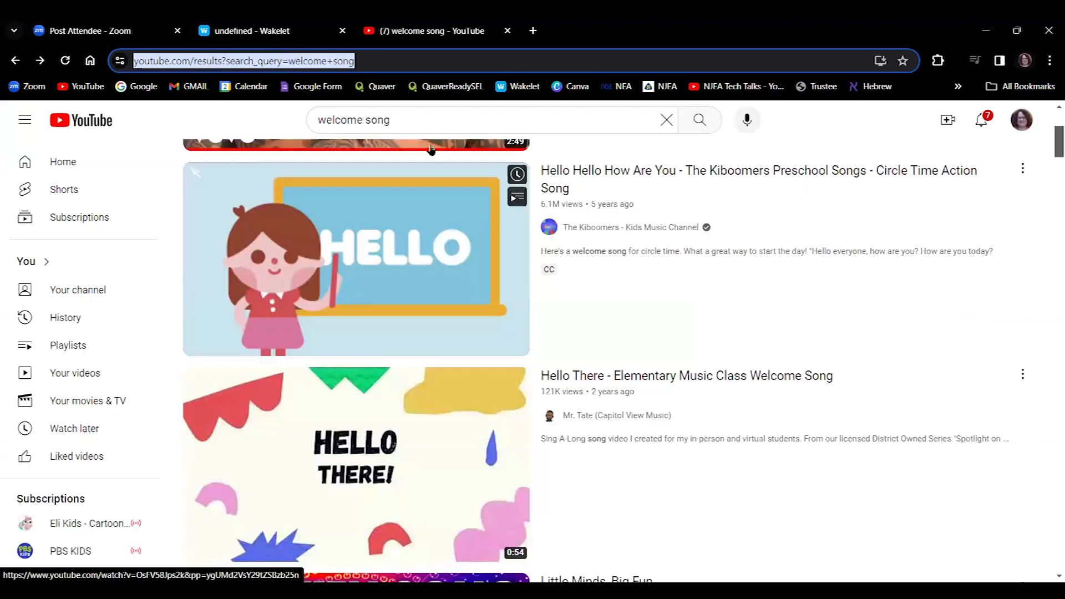
Search YouTube for 'goodbye song' and browse the results.
{"action": "left_click", "coordinate": [286, 125]}
{"action": "type", "text": "goodbye song"}
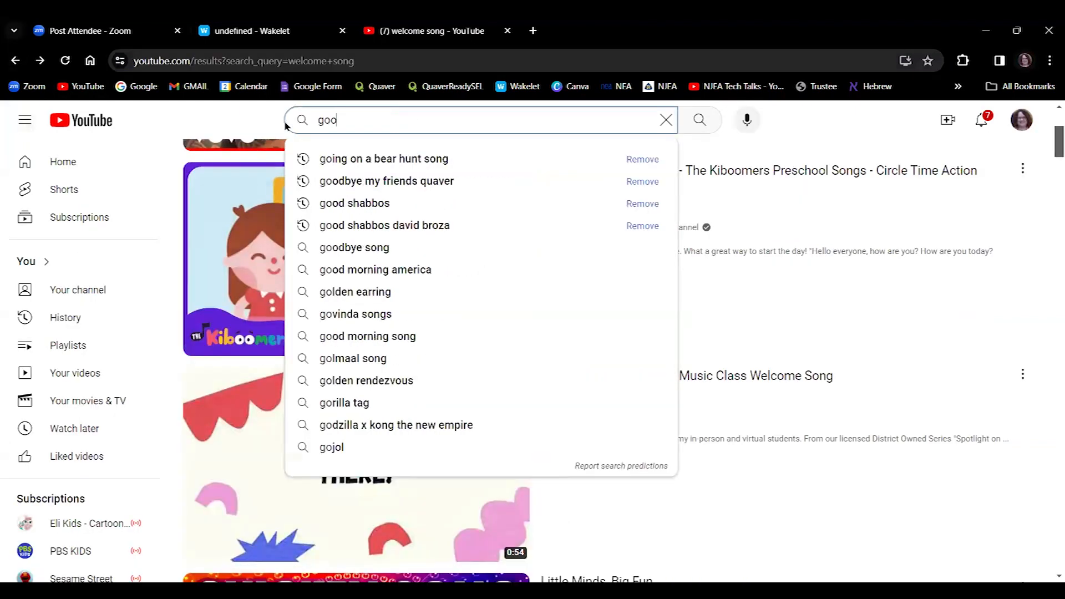
{"action": "key", "text": "Return"}
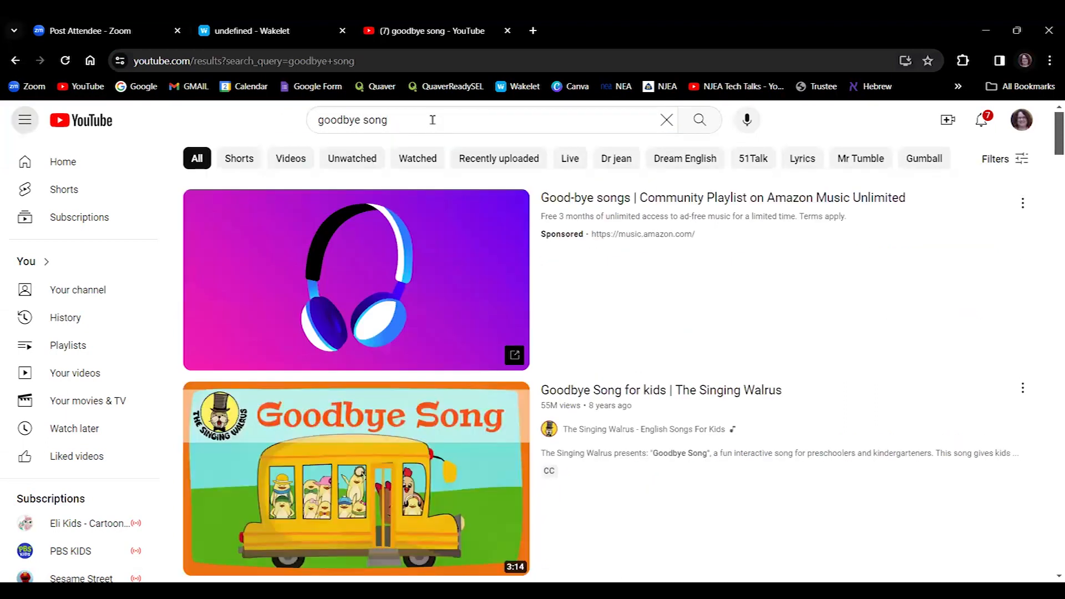
{"action": "scroll", "coordinate": [433, 120], "scroll_direction": "down", "scroll_amount": 4}
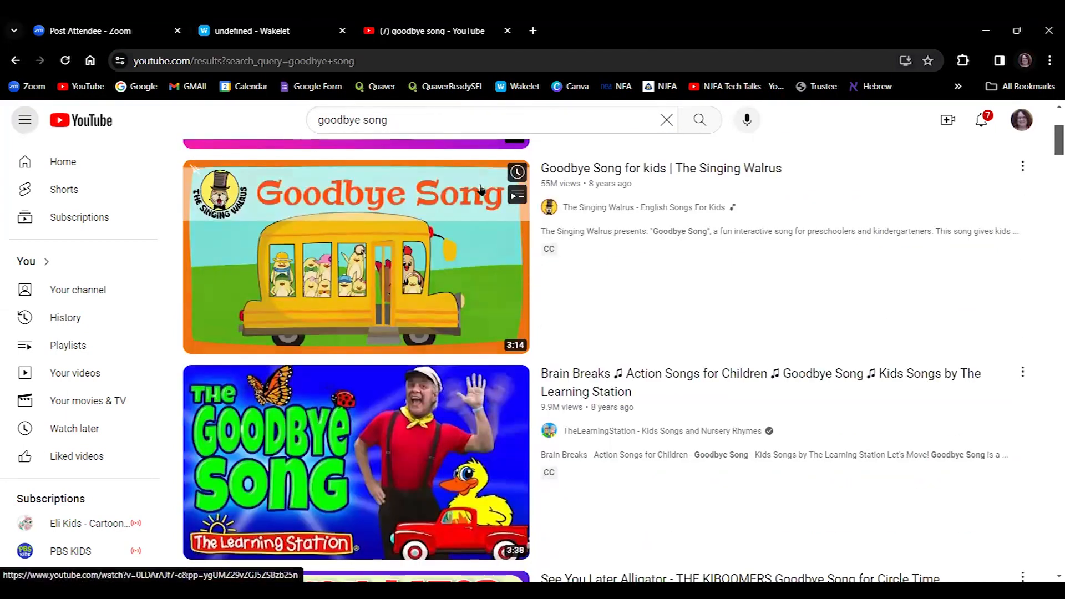
{"action": "scroll", "coordinate": [480, 191], "scroll_direction": "down", "scroll_amount": 5}
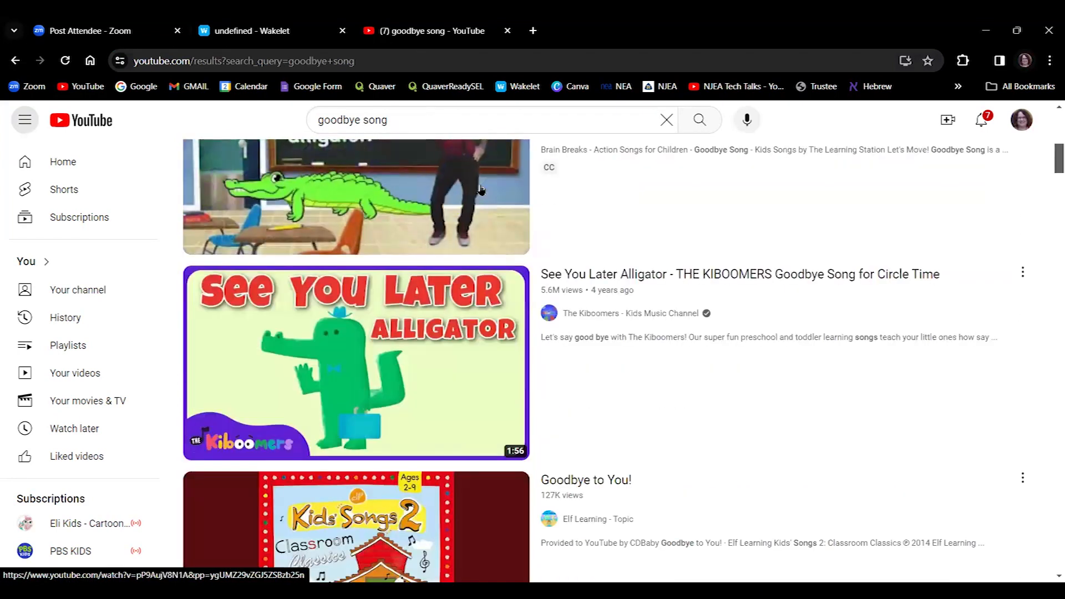
{"action": "scroll", "coordinate": [480, 191], "scroll_direction": "down", "scroll_amount": 3}
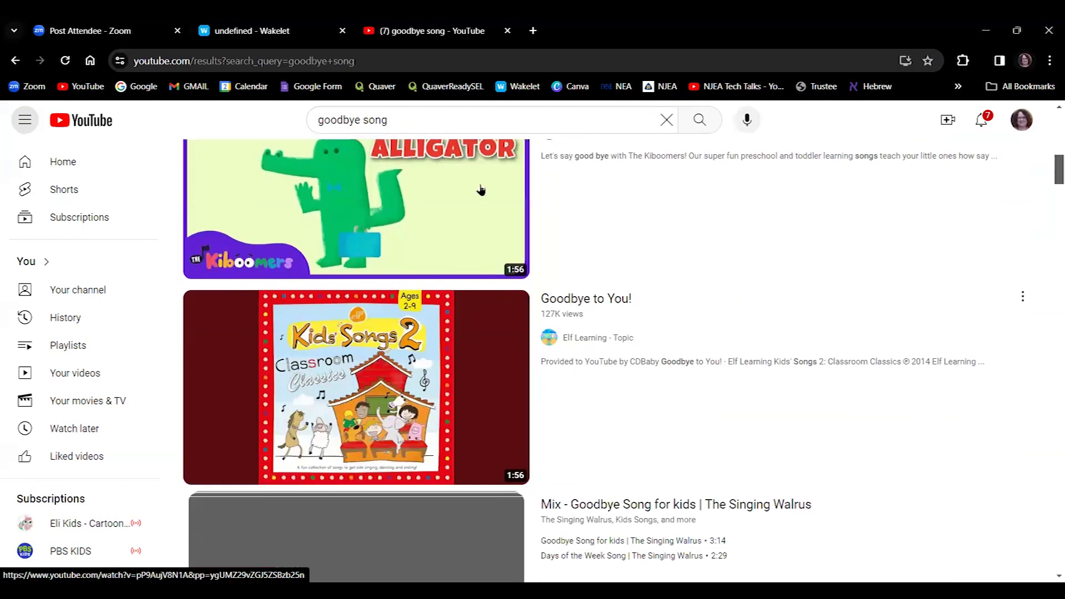
{"action": "scroll", "coordinate": [480, 190], "scroll_direction": "down", "scroll_amount": 5}
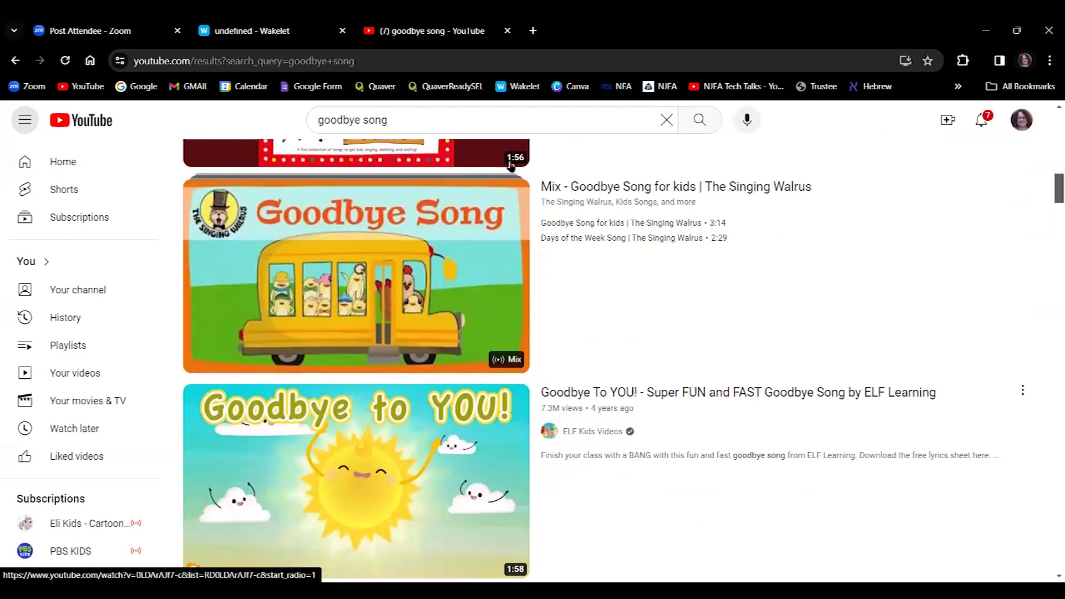
Refine to 'goodbye song quaver', open Quaver Pre-K: Goodbye My Friends and copy its URL.
{"action": "type", "text": "quaver"}
{"action": "key", "text": "Return"}
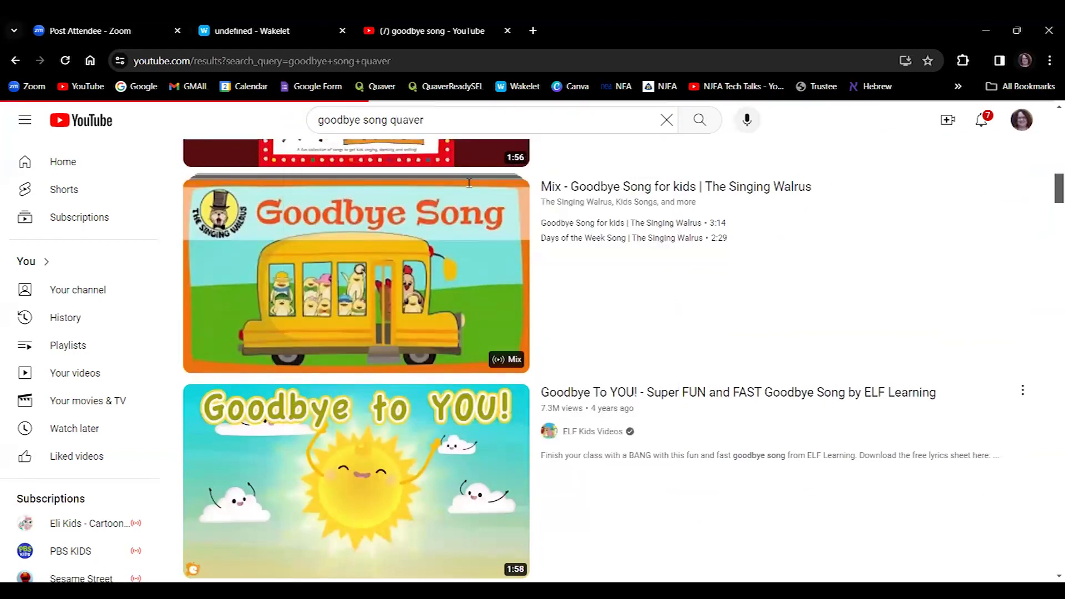
{"action": "scroll", "coordinate": [470, 218], "scroll_direction": "down", "scroll_amount": 3}
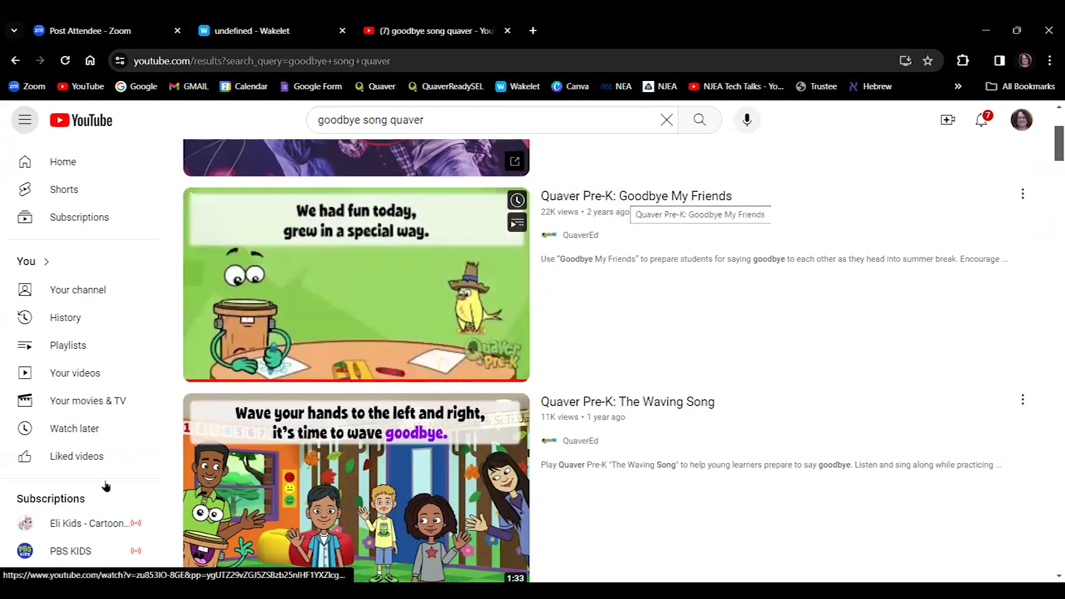
{"action": "left_click", "coordinate": [205, 289]}
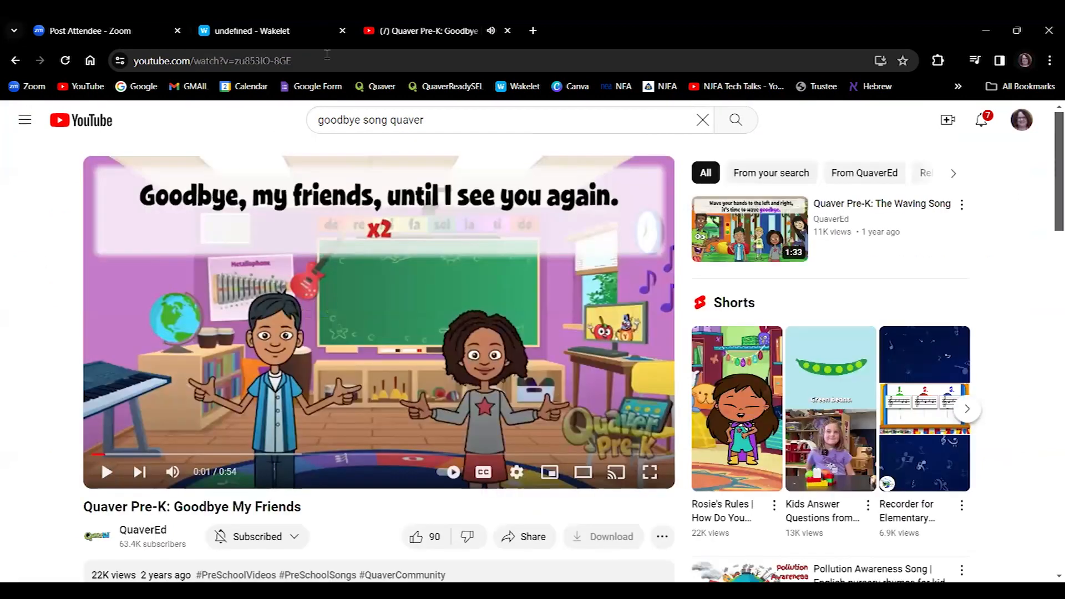
{"action": "left_click", "coordinate": [328, 55]}
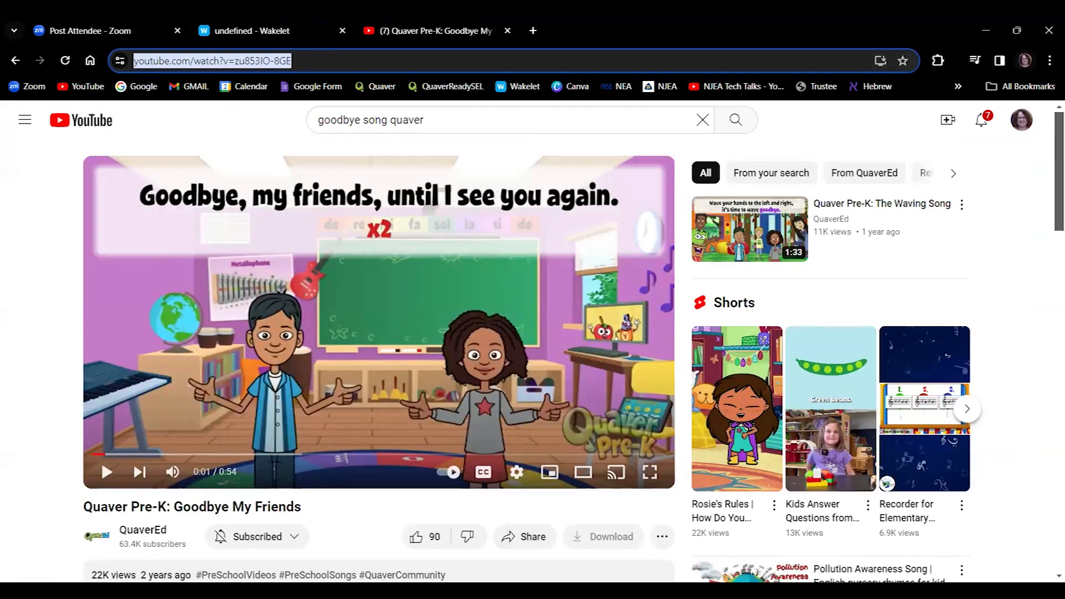
{"action": "left_click", "coordinate": [257, 24]}
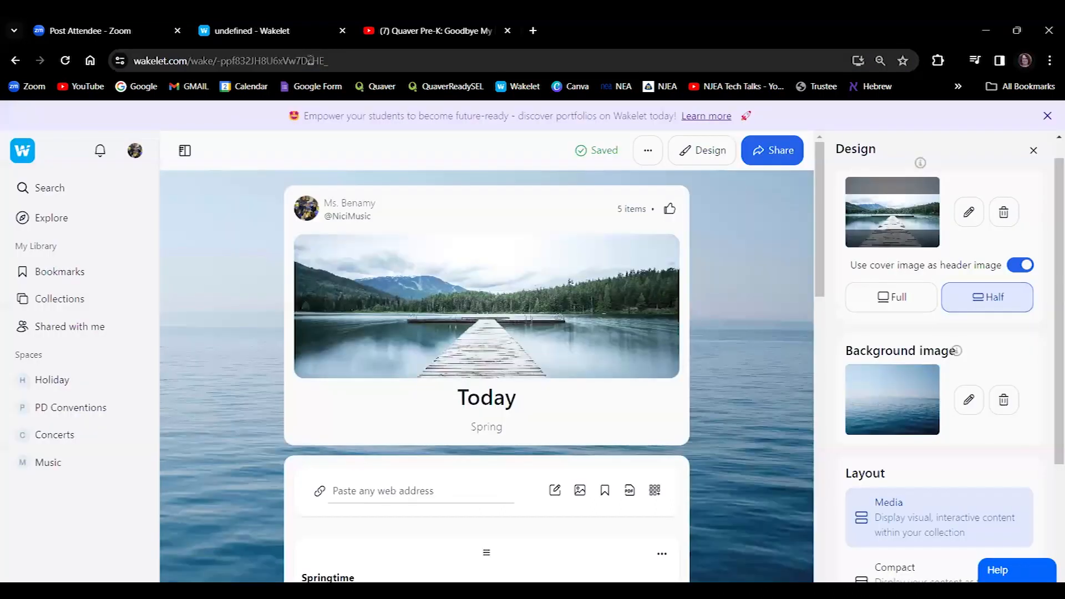
Add the Goodbye My Friends video link and a bold 'Closing Song' card, with the video placed after it.
{"action": "left_click", "coordinate": [421, 491]}
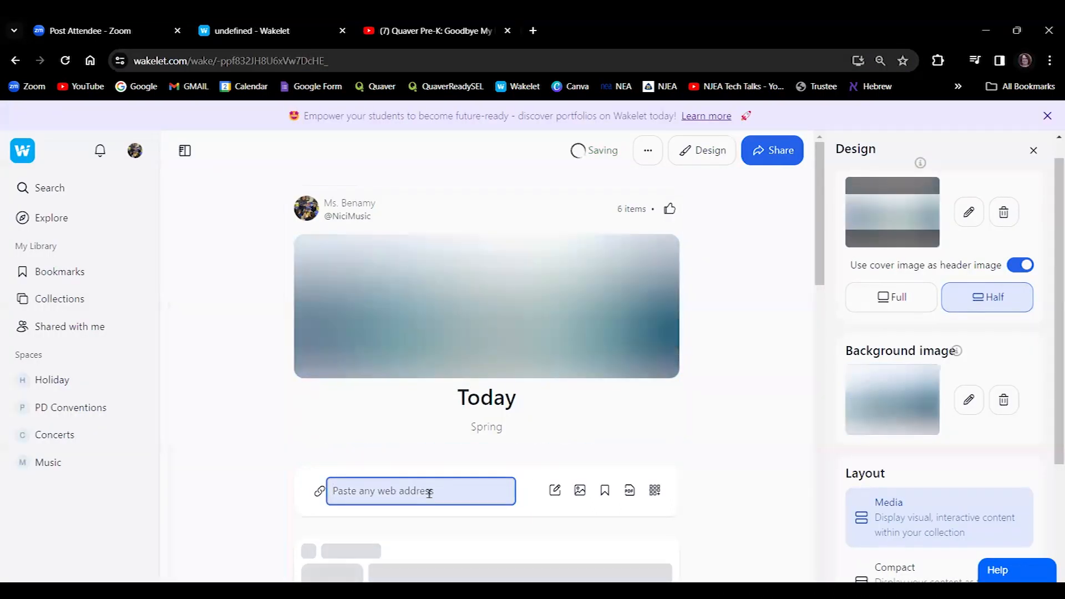
{"action": "left_click_drag", "start_coordinate": [808, 257], "coordinate": [808, 336]}
{"action": "left_click", "coordinate": [553, 198]}
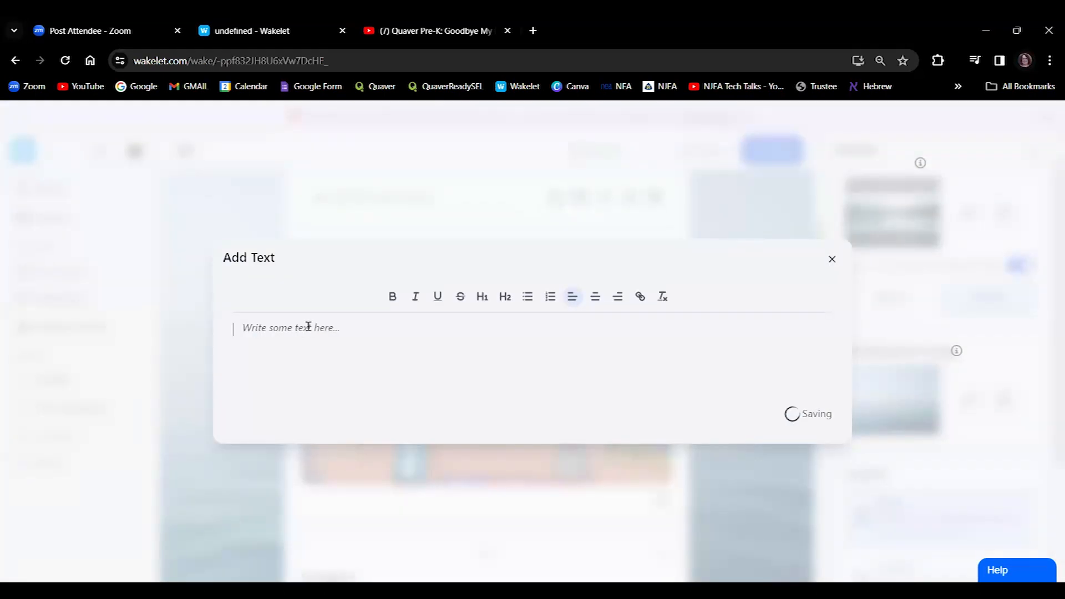
{"action": "type", "text": "Closing Song"}
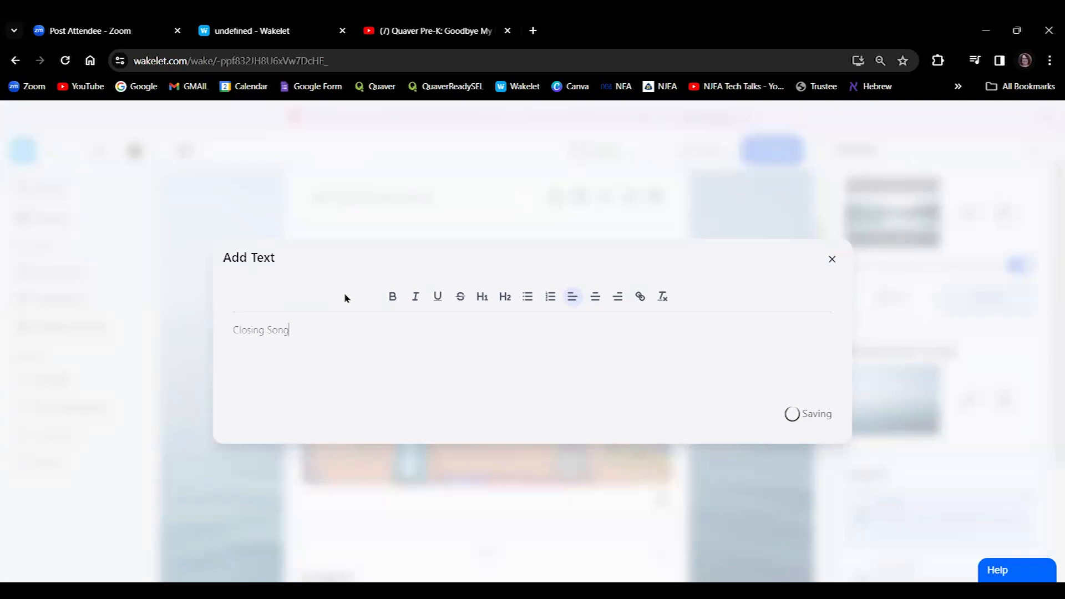
{"action": "left_click", "coordinate": [392, 297]}
{"action": "triple_click", "coordinate": [213, 333]}
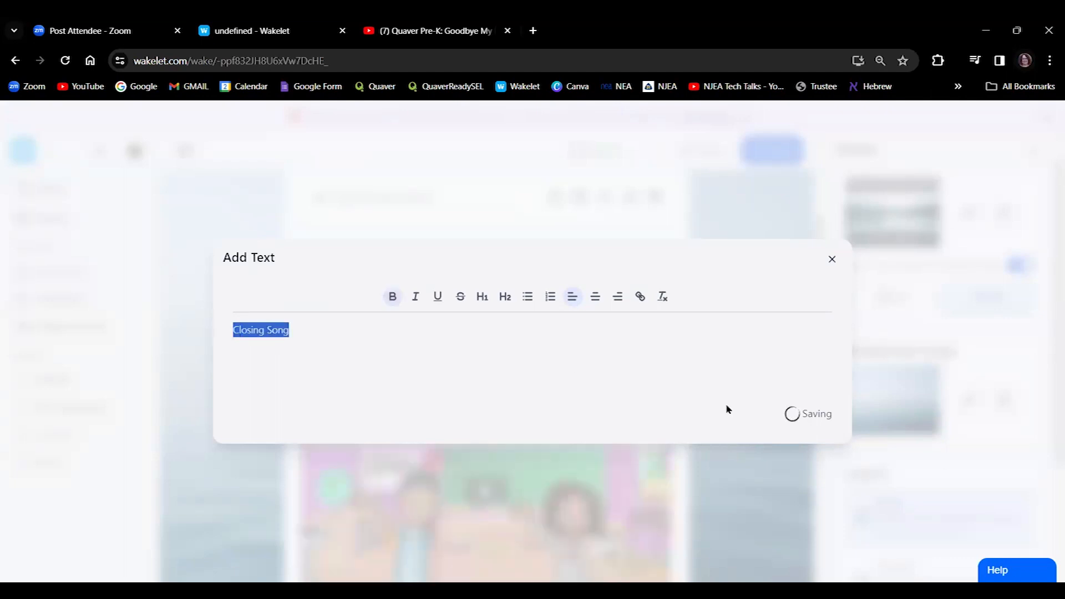
{"action": "left_click", "coordinate": [393, 298]}
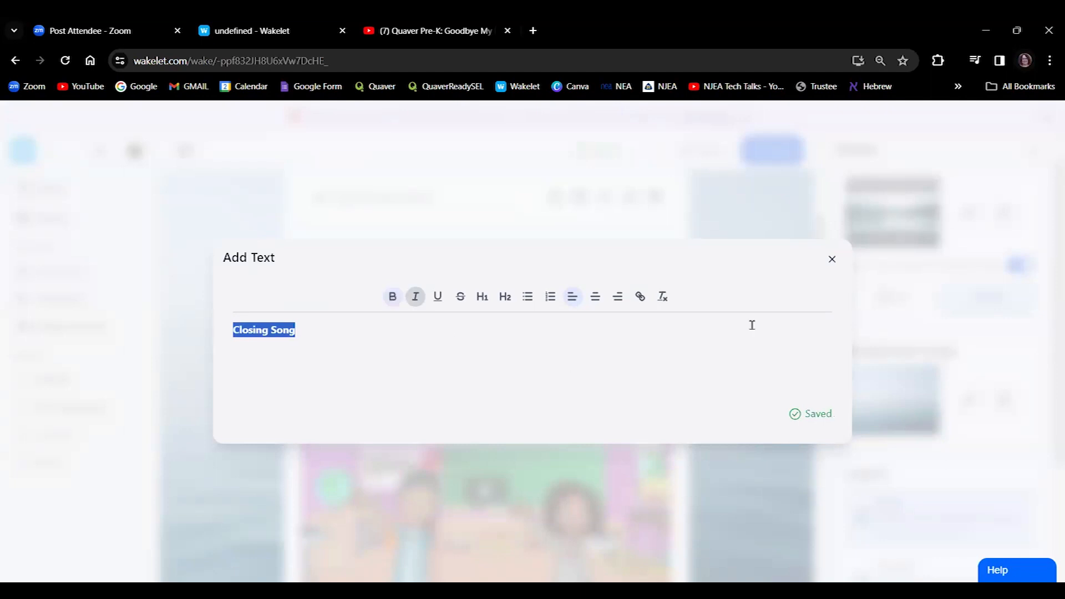
{"action": "left_click", "coordinate": [832, 259]}
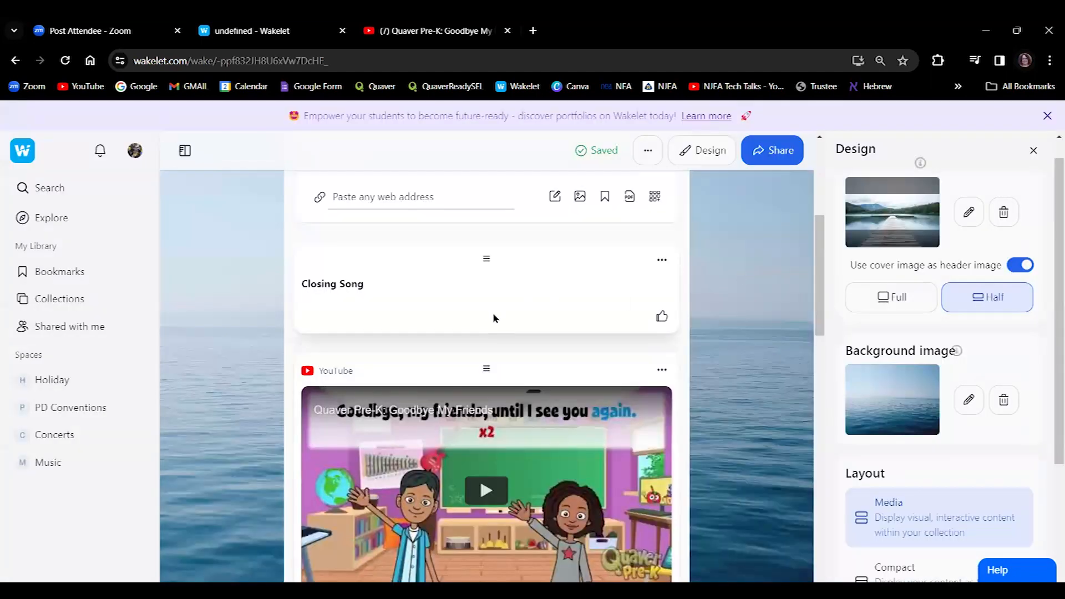
{"action": "left_click_drag", "start_coordinate": [490, 423], "coordinate": [484, 279]}
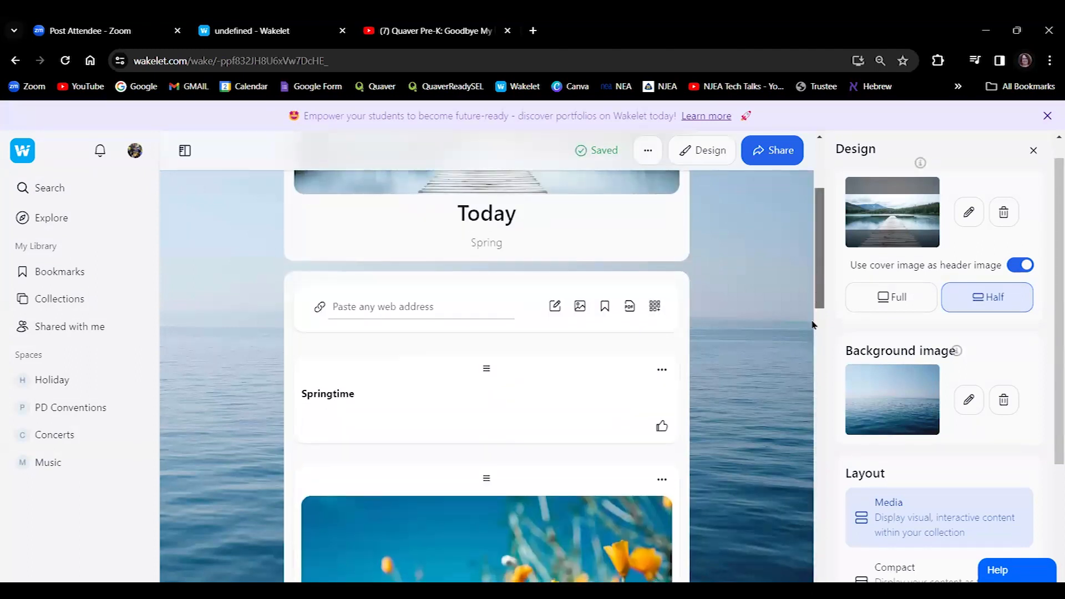
{"action": "scroll", "coordinate": [811, 325], "scroll_direction": "down", "scroll_amount": 15}
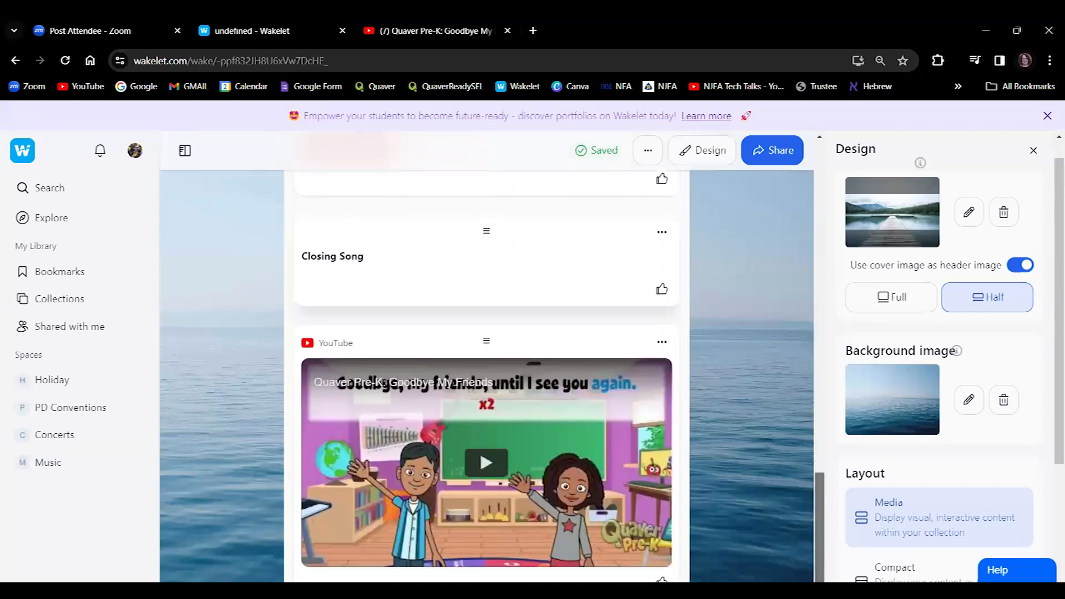
Append 'Lesson Plan' to the 'Spring' description under the Today title.
{"action": "scroll", "coordinate": [787, 283], "scroll_direction": "up", "scroll_amount": 15}
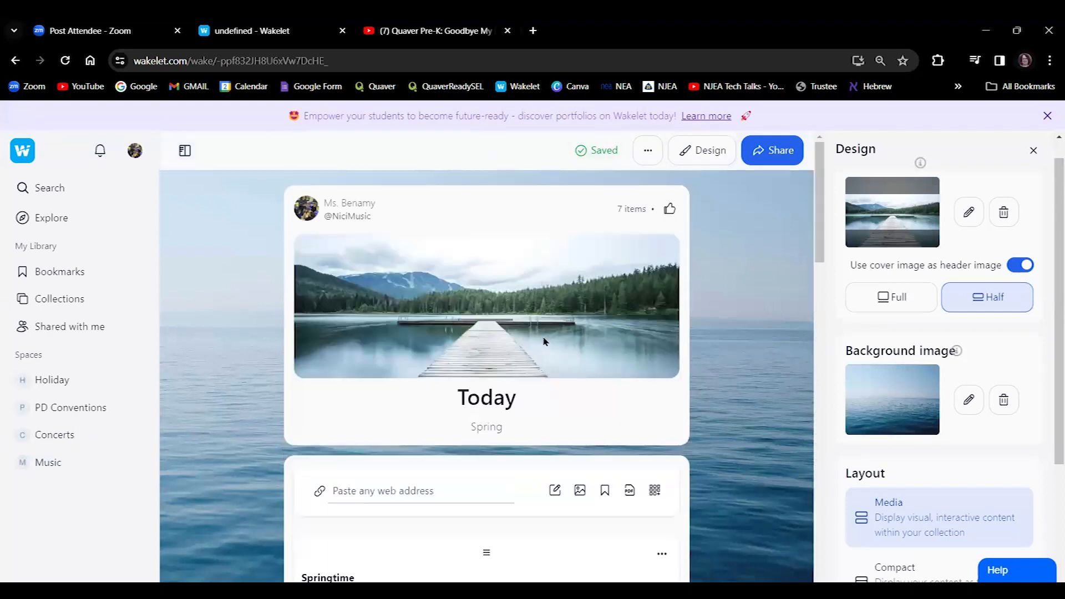
{"action": "left_click", "coordinate": [507, 429]}
{"action": "type", "text": "Lesson Plan"}
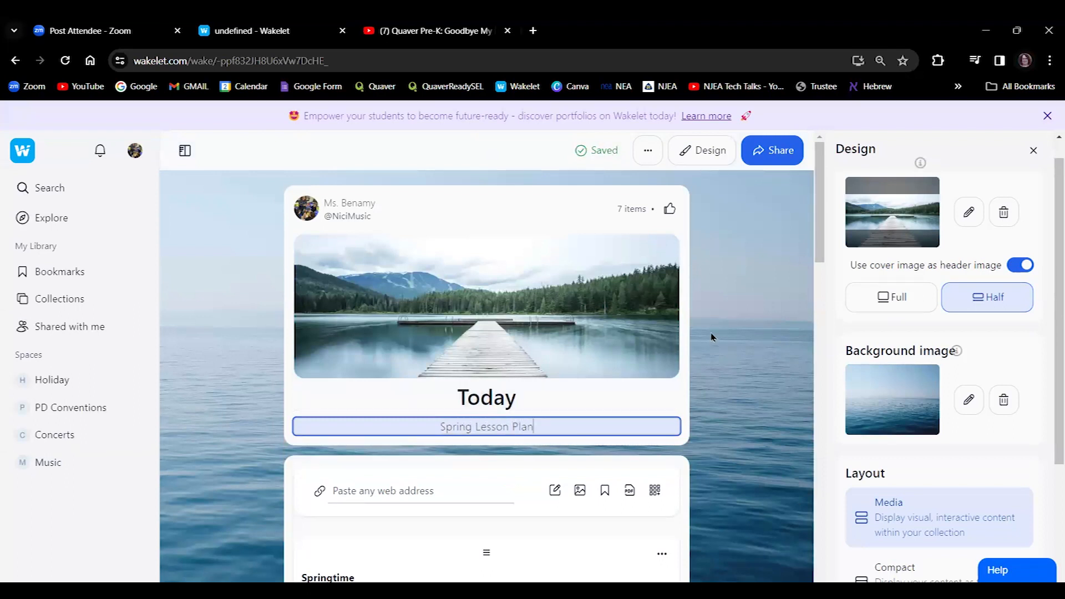
{"action": "left_click_drag", "start_coordinate": [820, 256], "coordinate": [831, 165]}
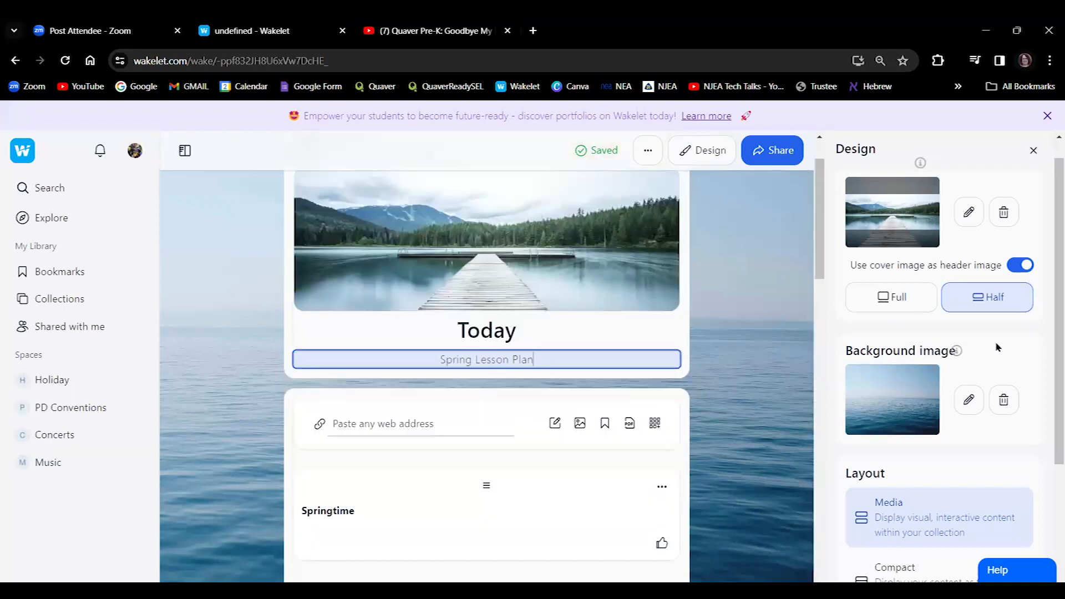
Preview the Compact, Grid View and Columns layouts, then apply the Media layout.
{"action": "scroll", "coordinate": [1049, 494], "scroll_direction": "down", "scroll_amount": 4}
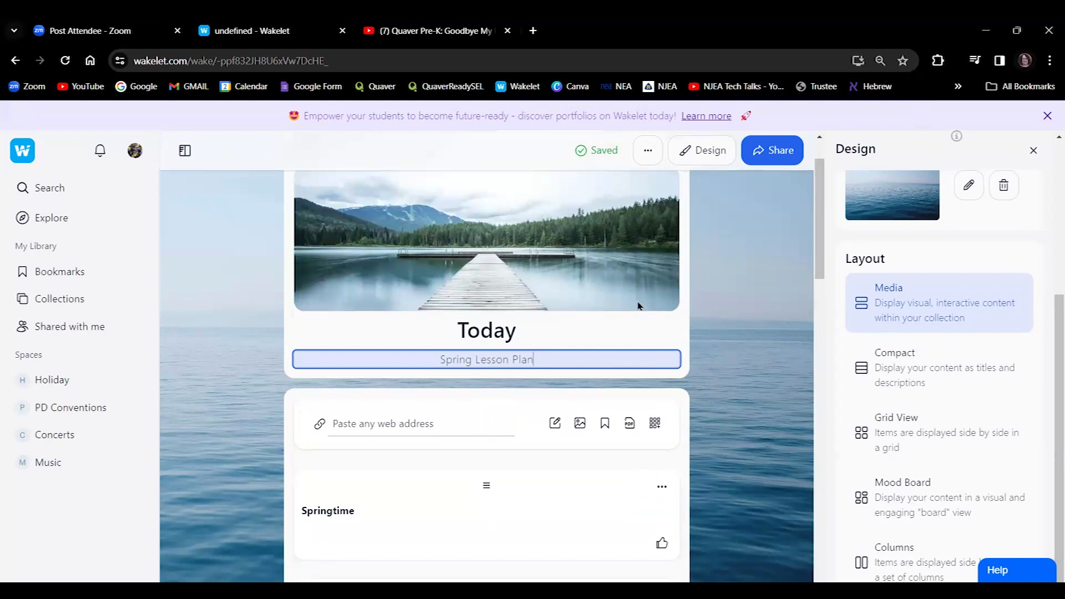
{"action": "scroll", "coordinate": [821, 244], "scroll_direction": "down", "scroll_amount": 2}
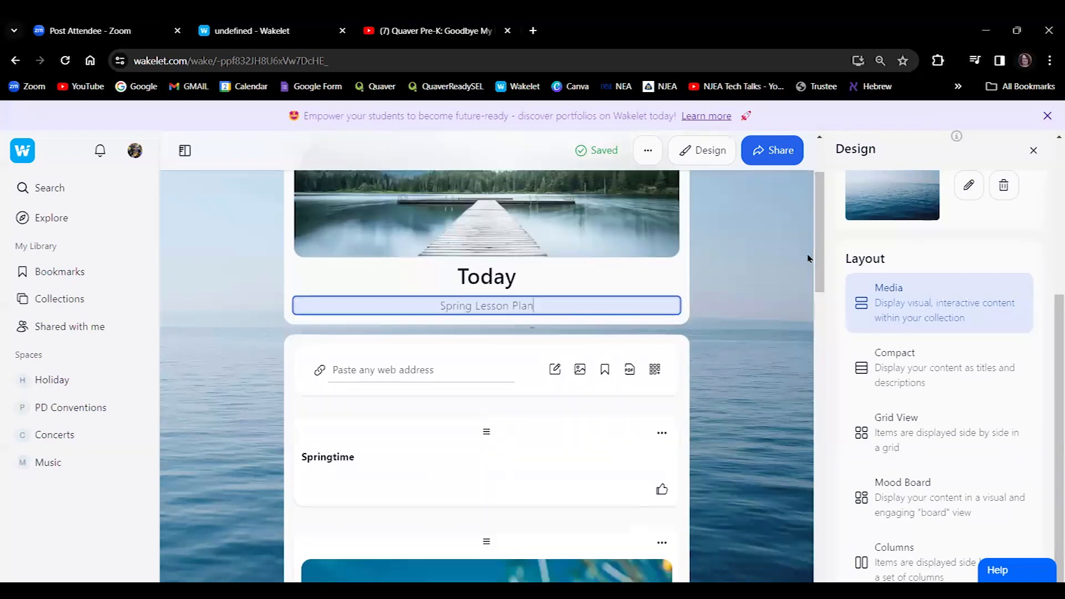
{"action": "left_click", "coordinate": [890, 358]}
{"action": "left_click_drag", "start_coordinate": [822, 293], "coordinate": [816, 547]}
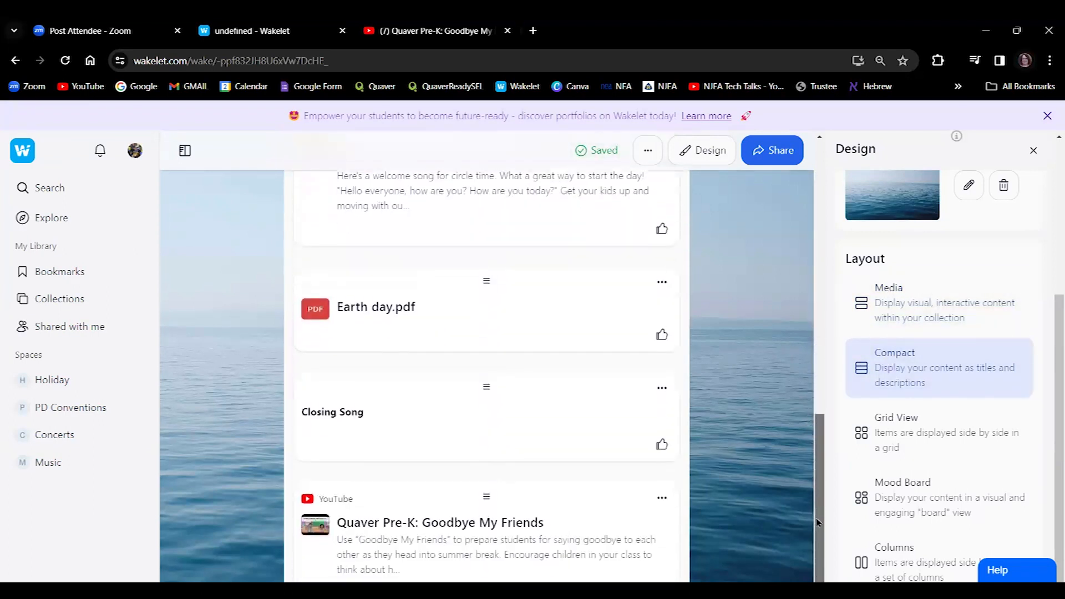
{"action": "left_click", "coordinate": [892, 423]}
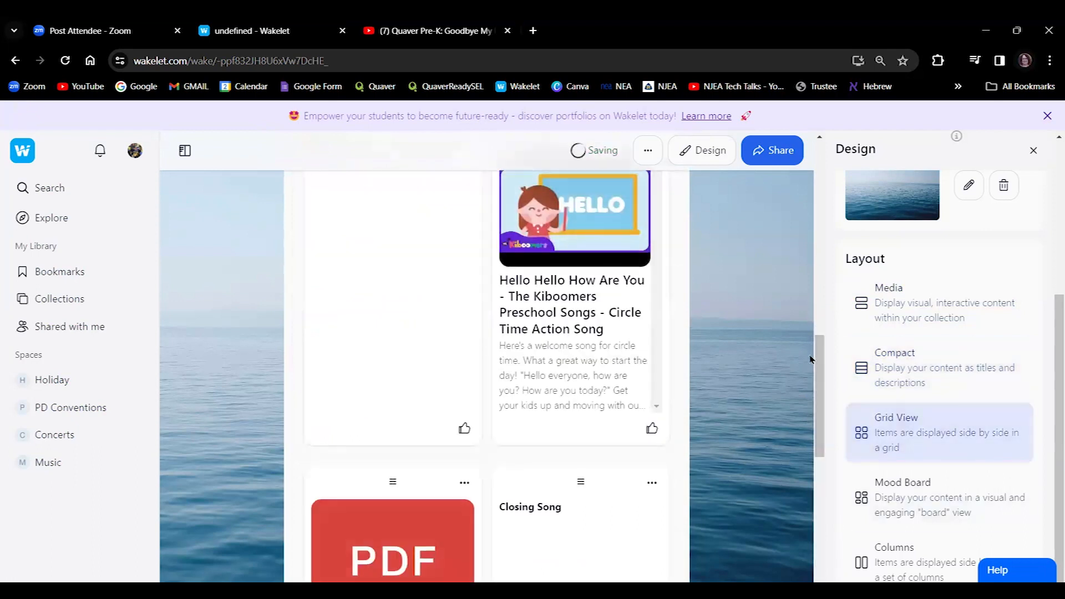
{"action": "left_click_drag", "start_coordinate": [814, 362], "coordinate": [847, 381]}
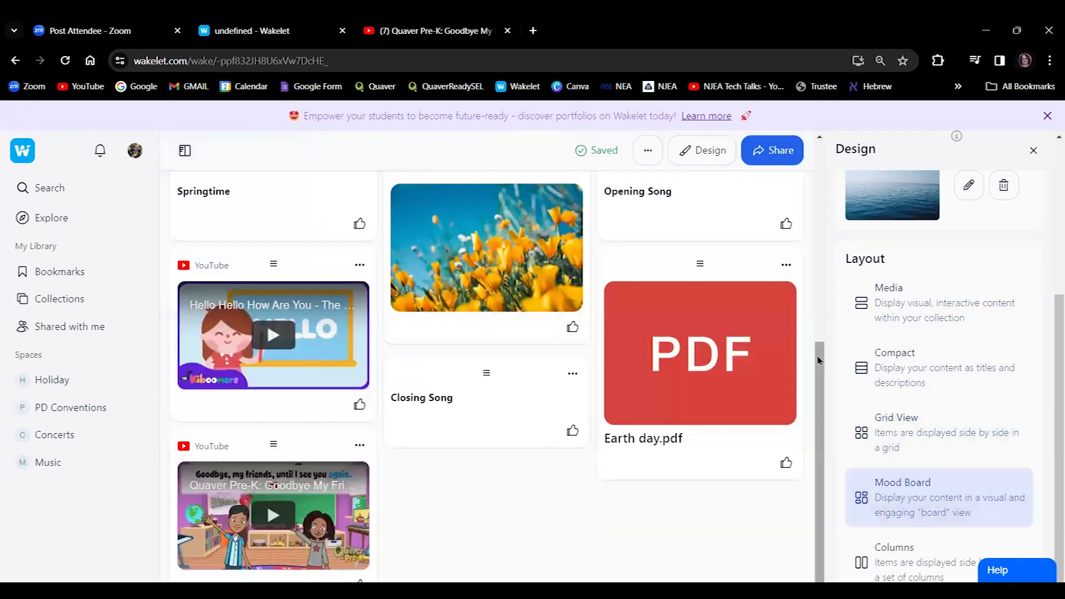
{"action": "left_click", "coordinate": [899, 558]}
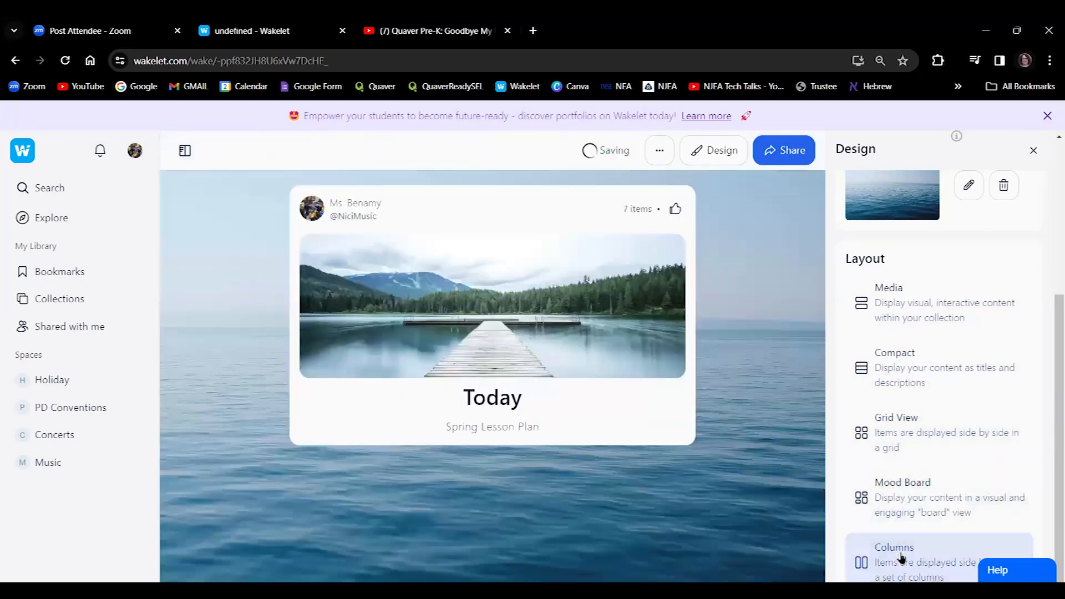
{"action": "left_click_drag", "start_coordinate": [823, 319], "coordinate": [875, 339]}
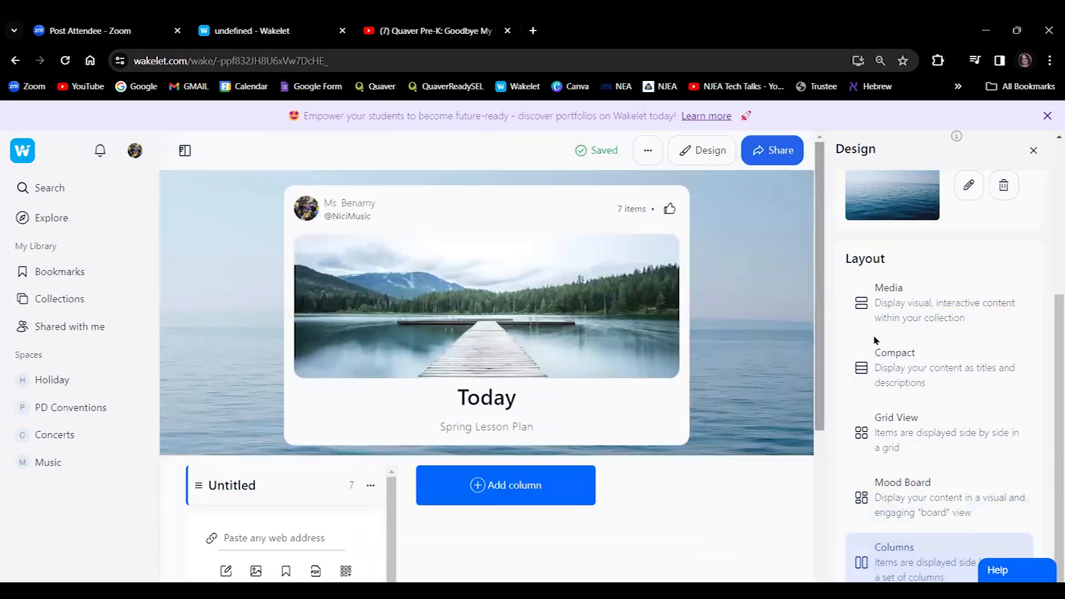
{"action": "left_click", "coordinate": [886, 309]}
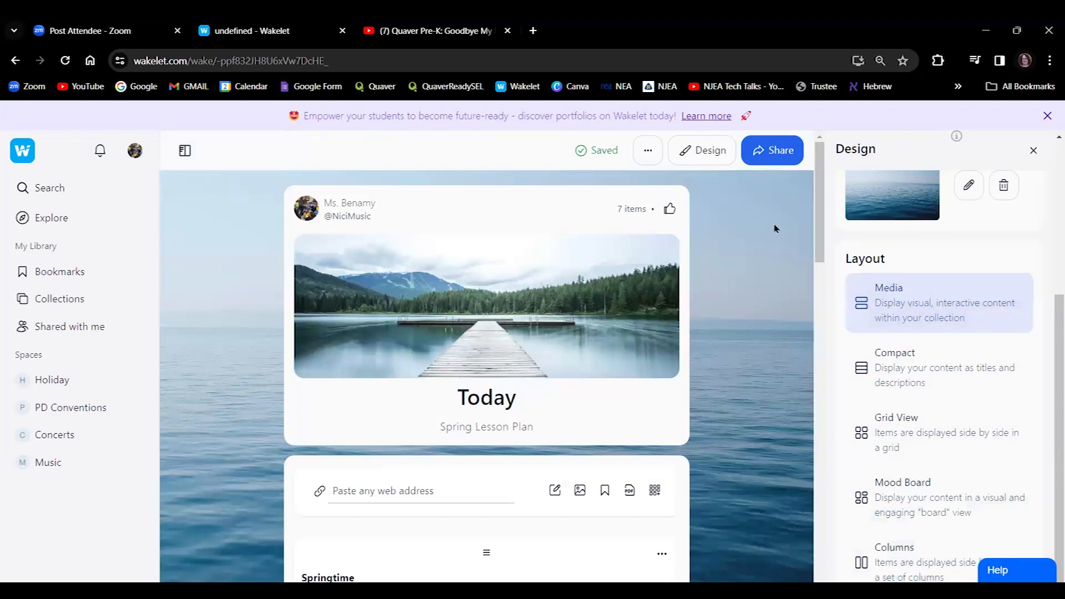
{"action": "left_click_drag", "start_coordinate": [820, 246], "coordinate": [842, 226]}
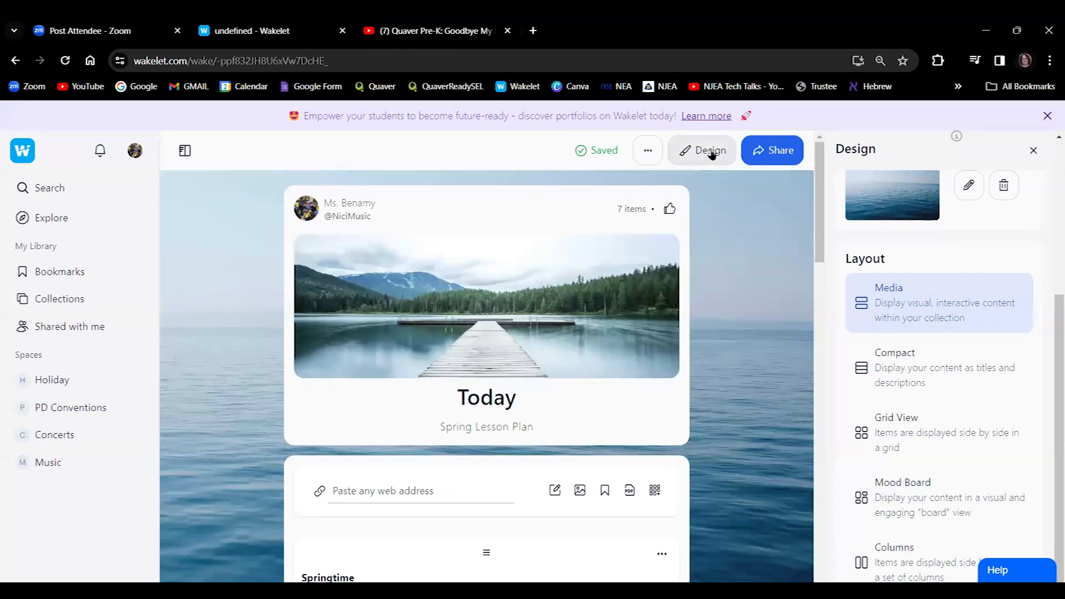
Close Design and review sharing: link access stays No Access, invitees stay Can add, then view Publish.
{"action": "left_click", "coordinate": [649, 154]}
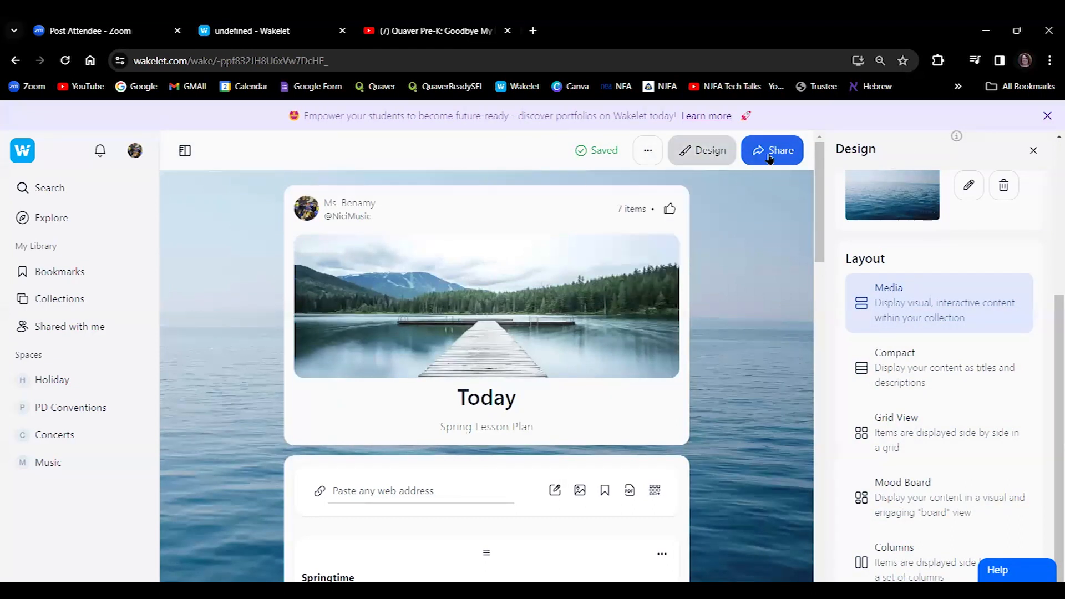
{"action": "left_click", "coordinate": [1033, 151]}
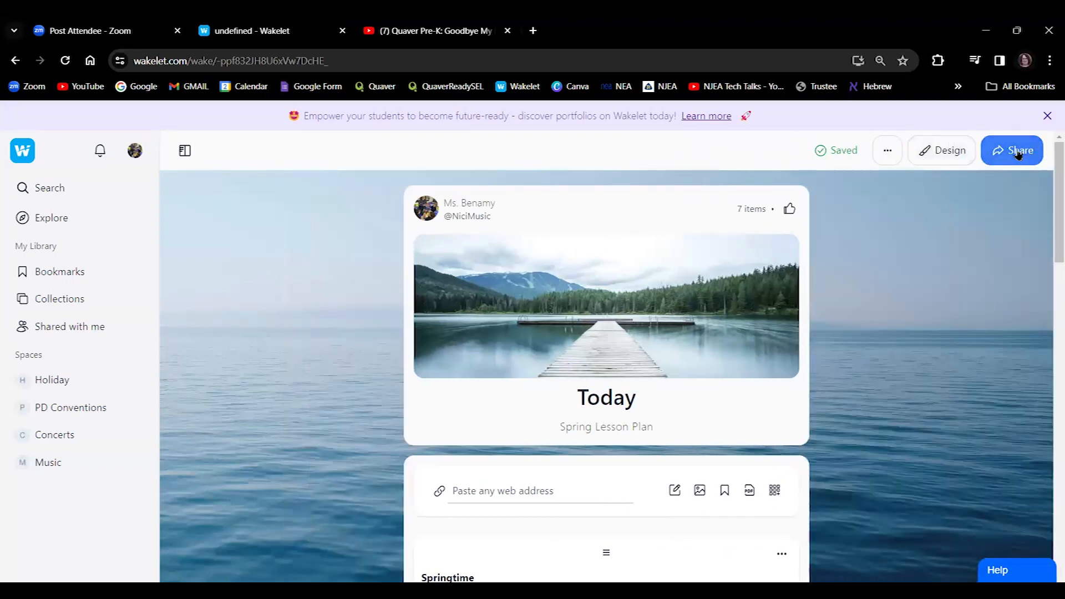
{"action": "left_click", "coordinate": [1019, 155]}
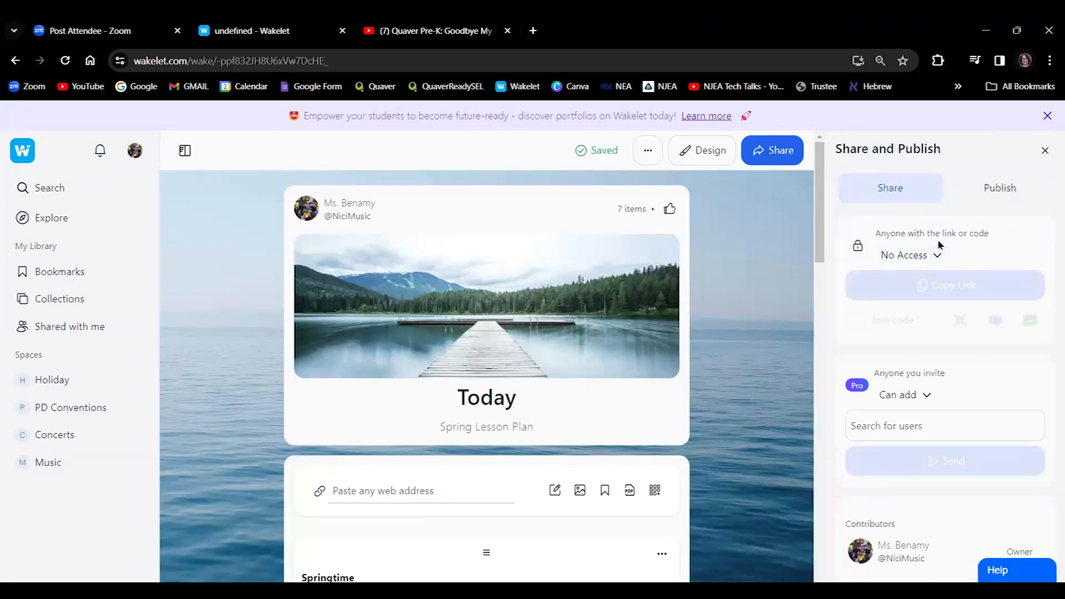
{"action": "left_click", "coordinate": [925, 258]}
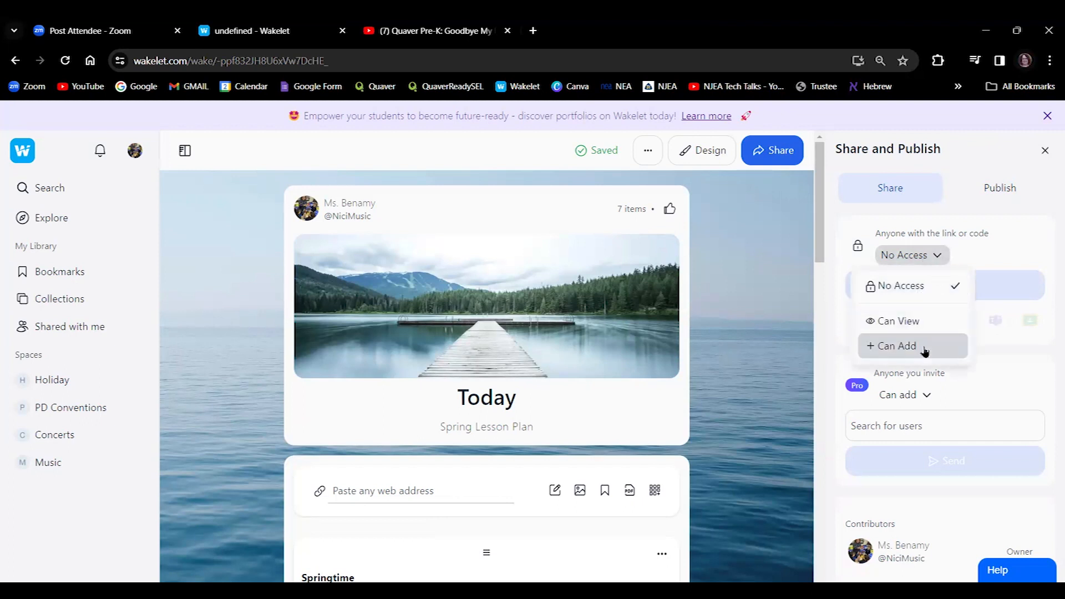
{"action": "left_click", "coordinate": [1032, 241]}
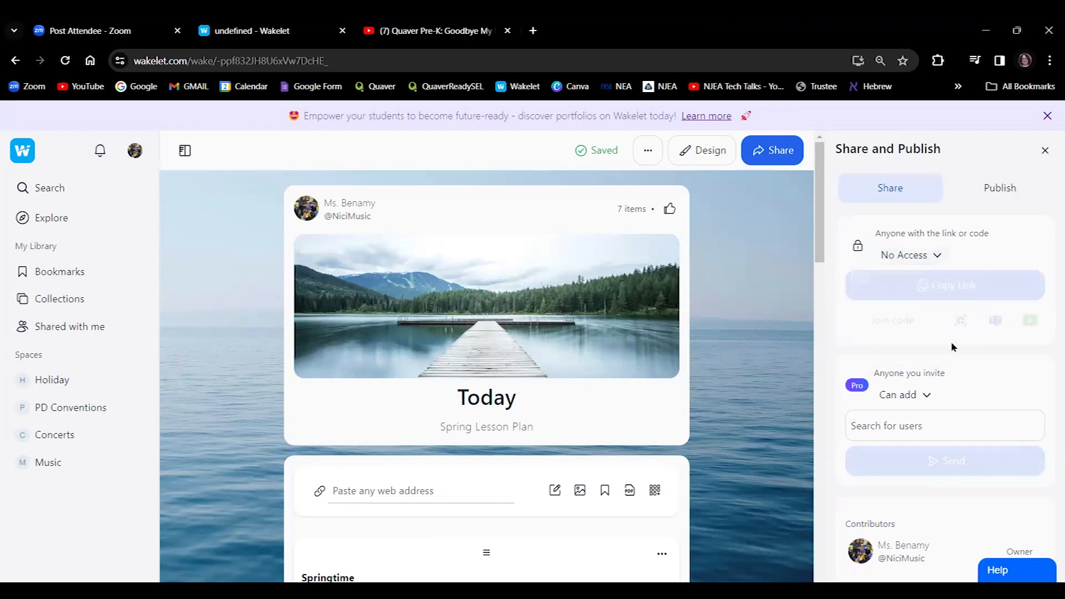
{"action": "left_click", "coordinate": [909, 397]}
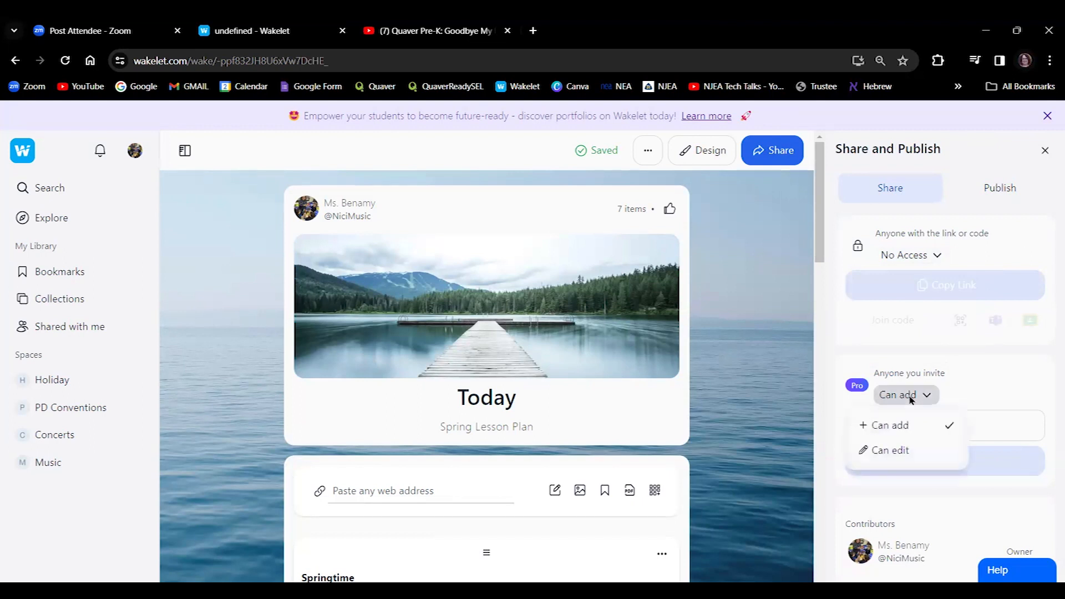
{"action": "left_click", "coordinate": [1002, 393]}
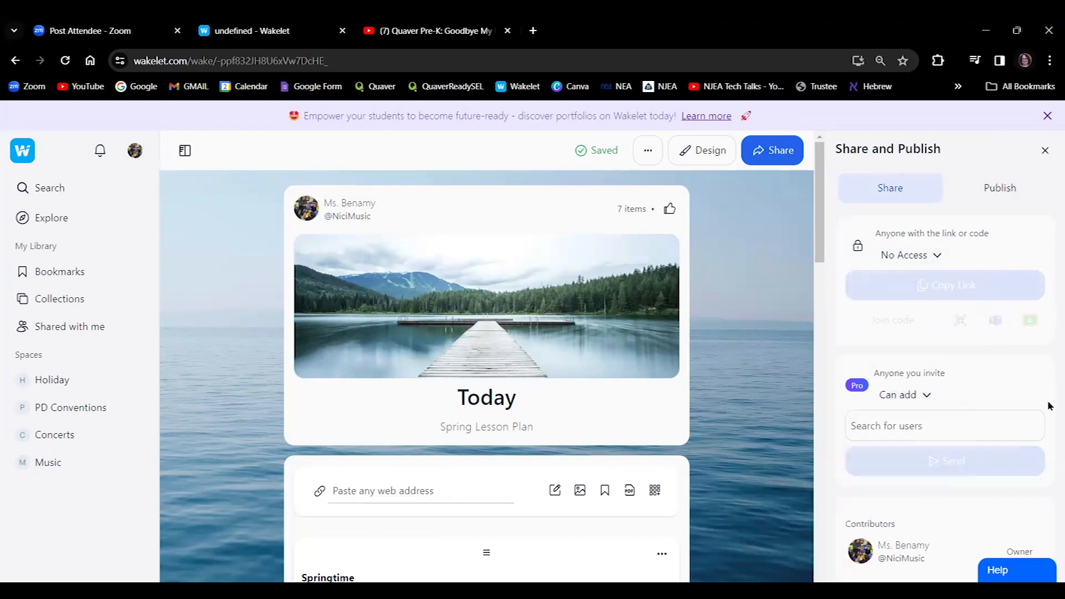
{"action": "left_click", "coordinate": [1006, 190]}
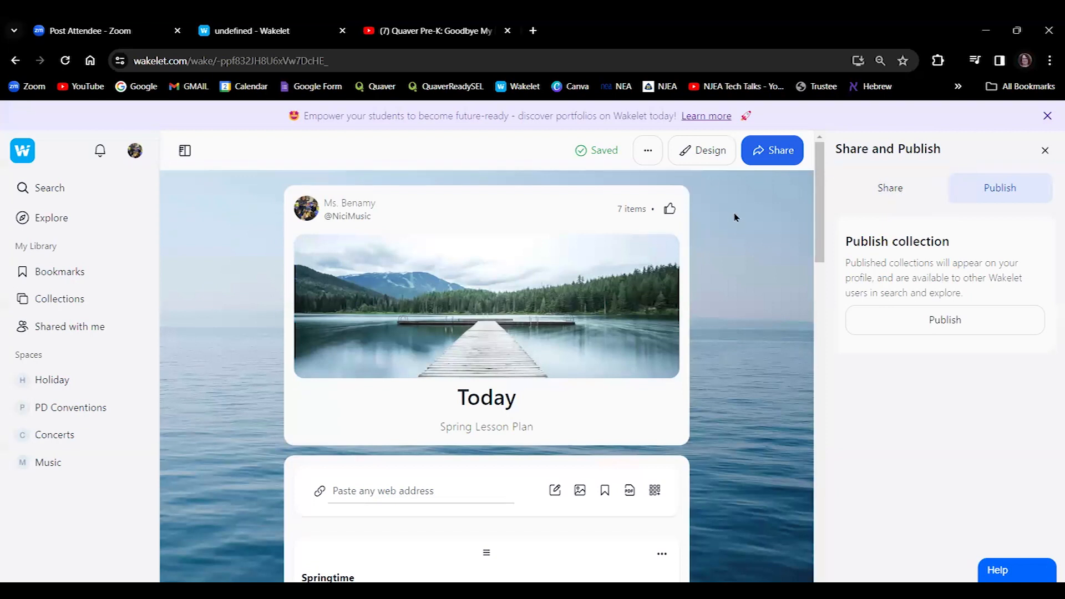
{"action": "left_click", "coordinate": [1045, 150]}
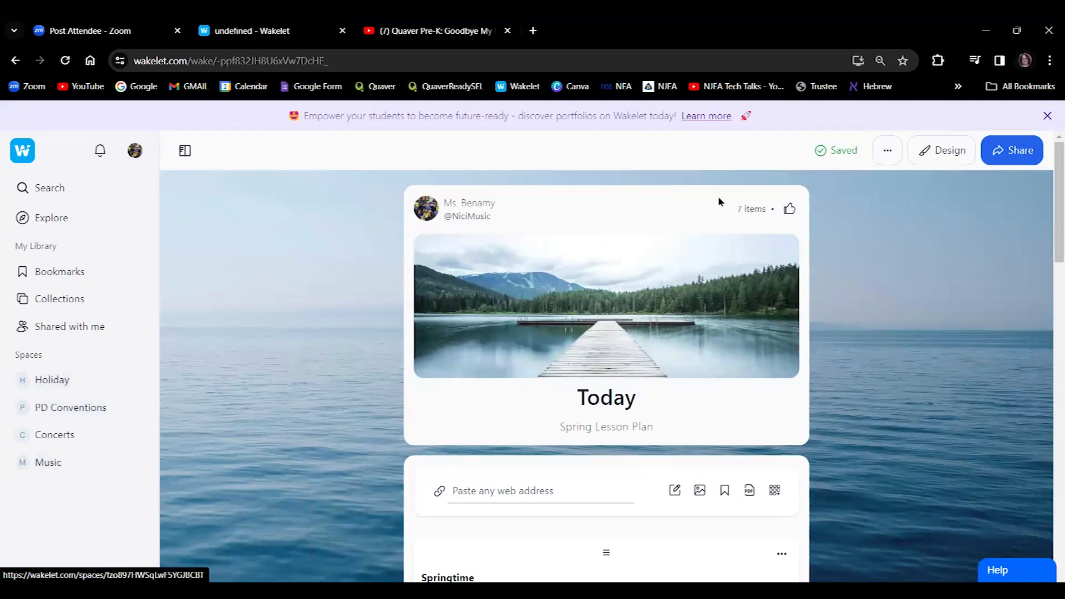
Move the Today collection from the personal library into the Music space.
{"action": "left_click", "coordinate": [889, 158]}
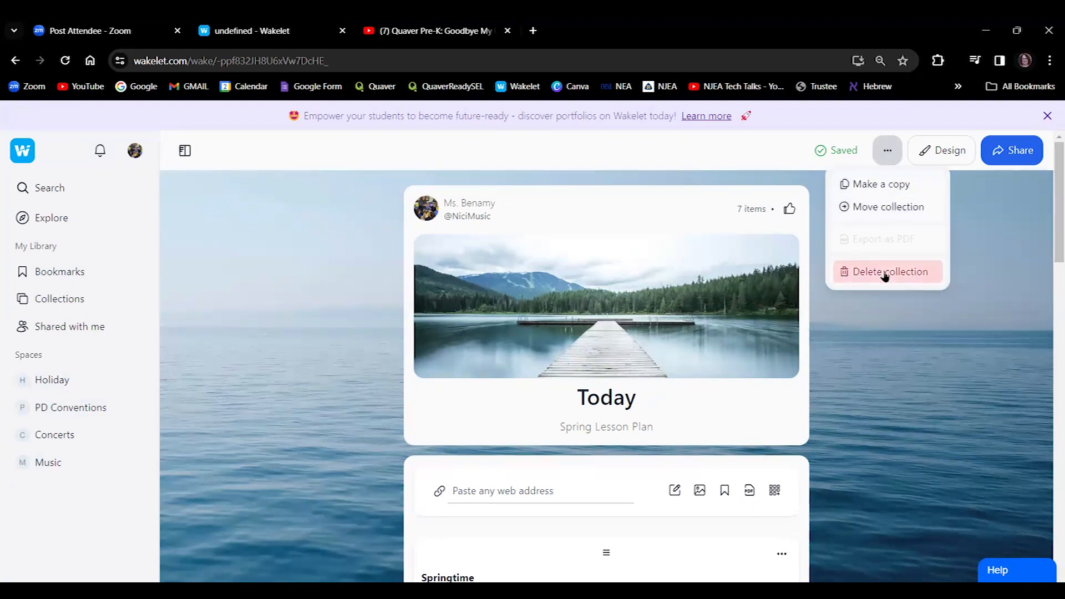
{"action": "left_click", "coordinate": [888, 208]}
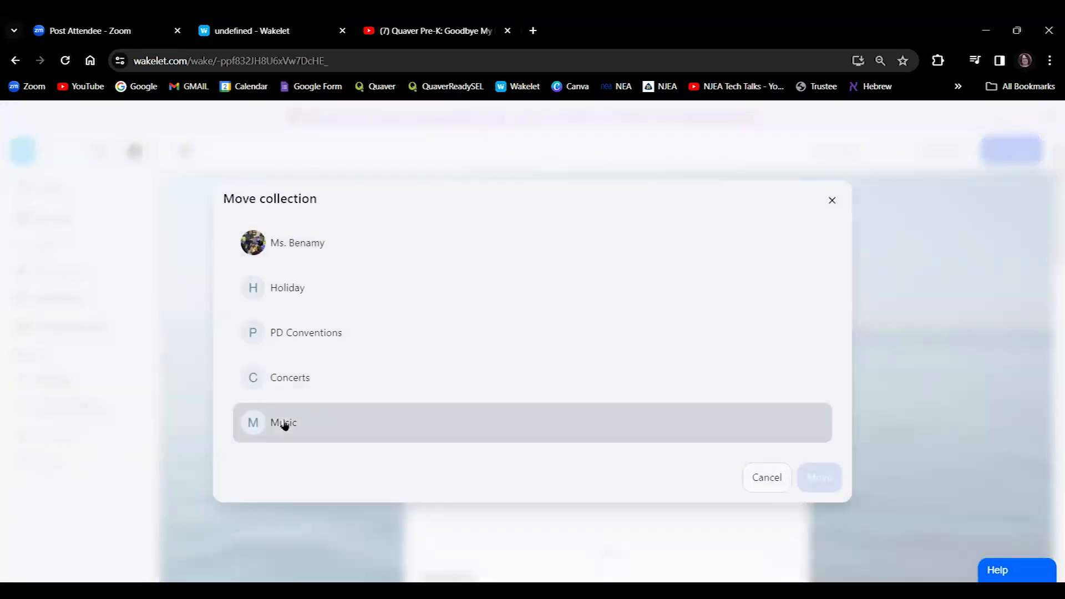
{"action": "left_click", "coordinate": [308, 244]}
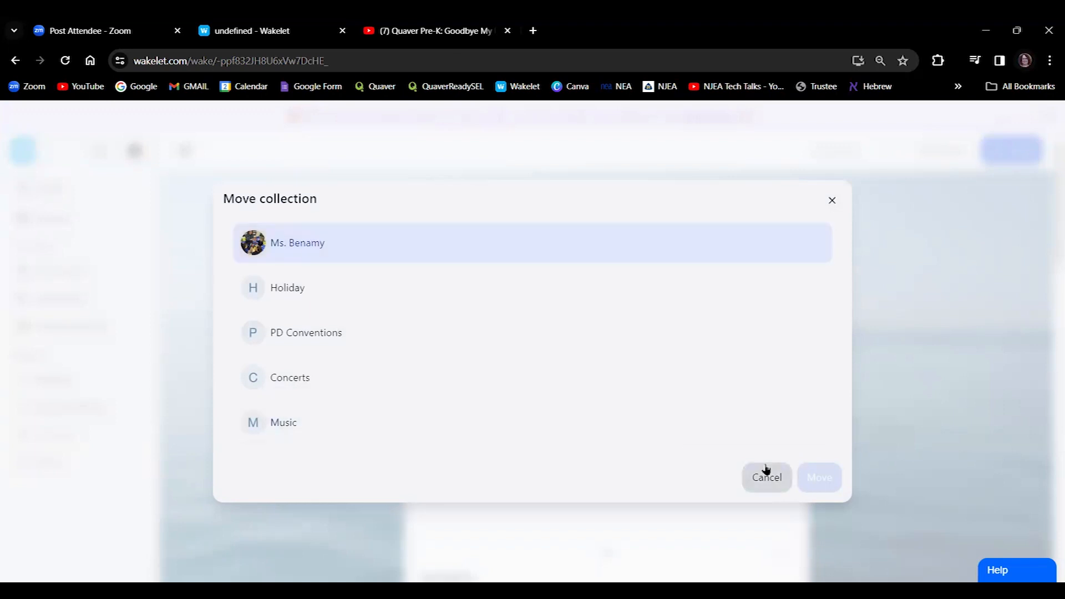
{"action": "left_click", "coordinate": [281, 424]}
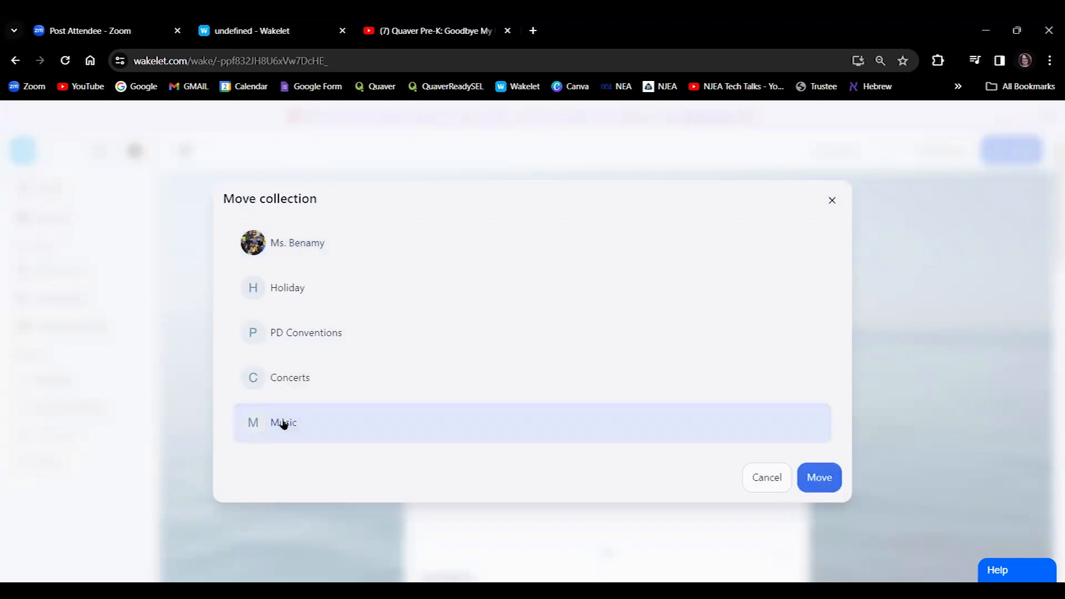
{"action": "left_click", "coordinate": [818, 479]}
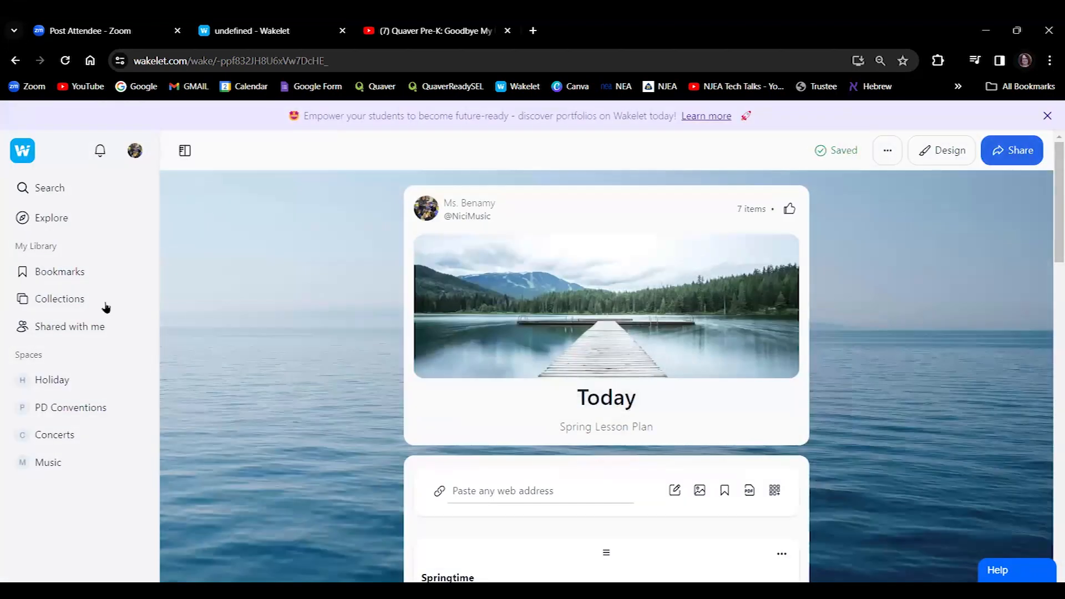
Browse the Our Music Classroom collection in the Music space, then go to the Concerts space.
{"action": "left_click", "coordinate": [67, 461]}
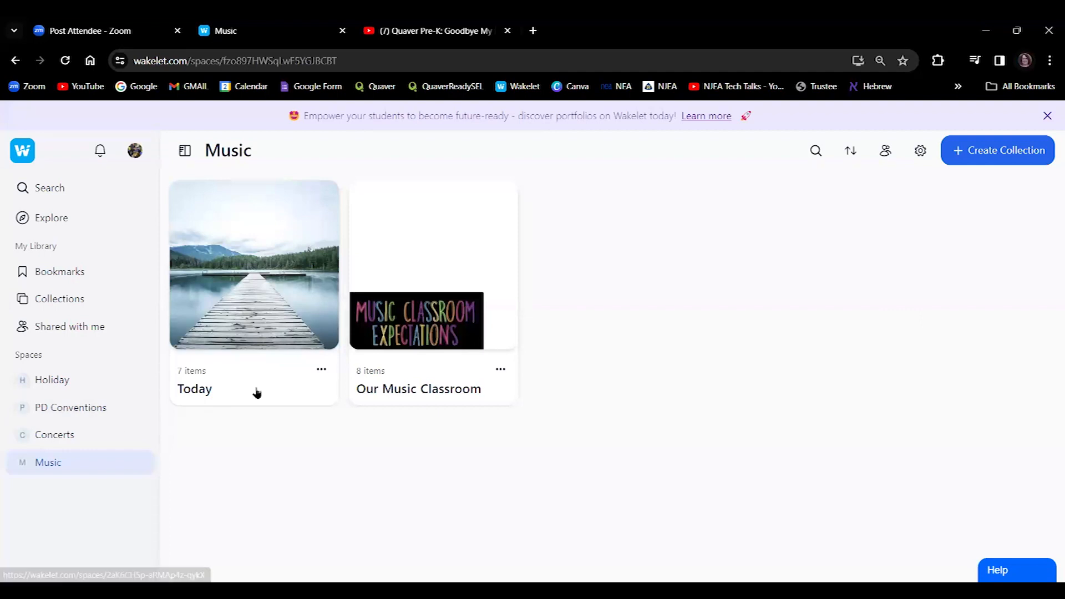
{"action": "left_click", "coordinate": [403, 338]}
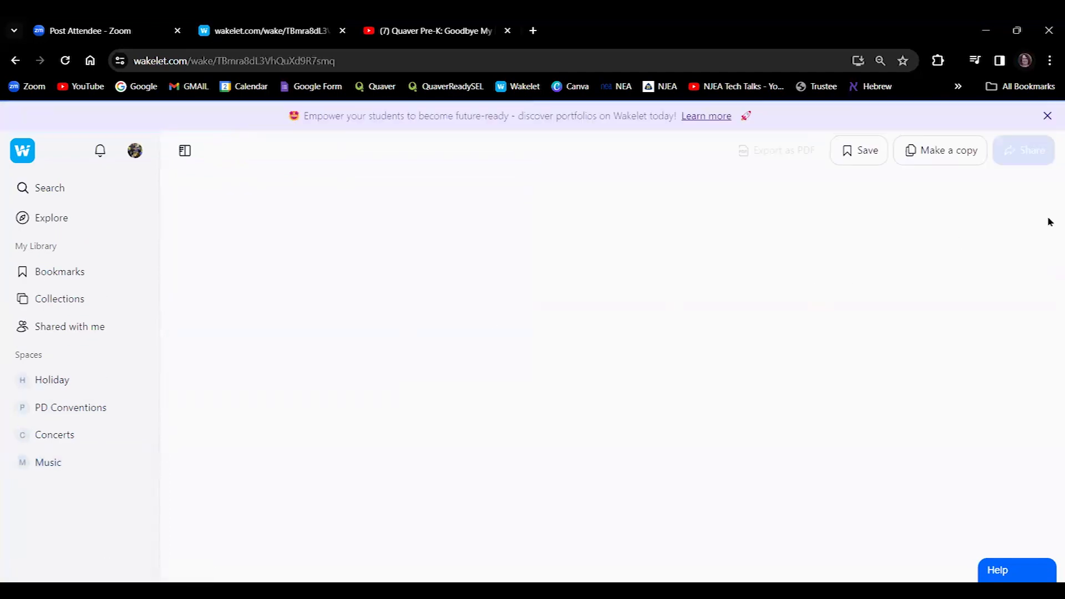
{"action": "scroll", "coordinate": [1049, 266], "scroll_direction": "down", "scroll_amount": 4}
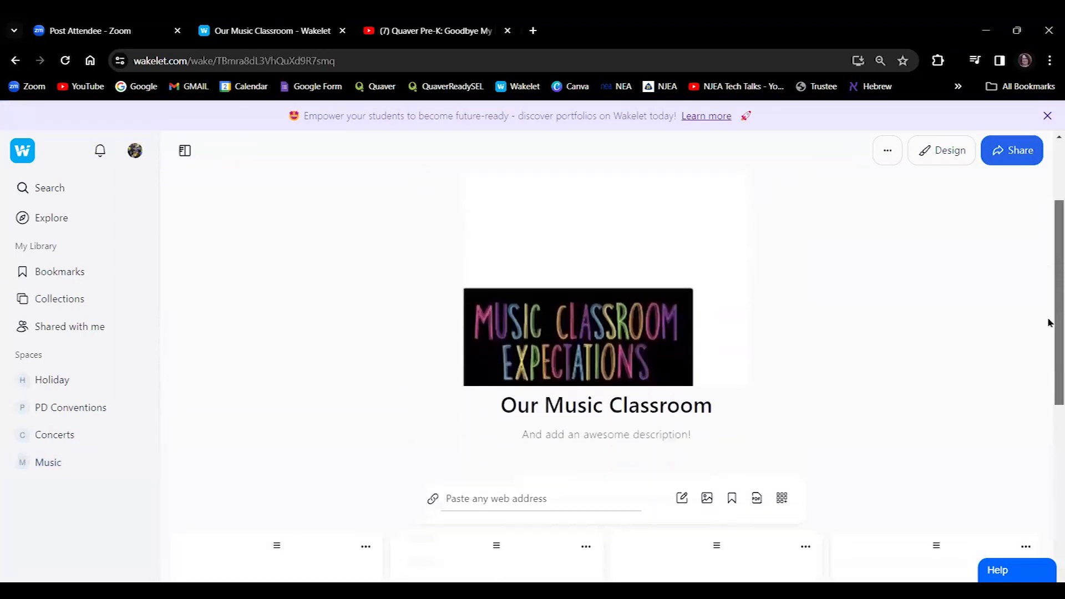
{"action": "scroll", "coordinate": [1049, 389], "scroll_direction": "down", "scroll_amount": 6}
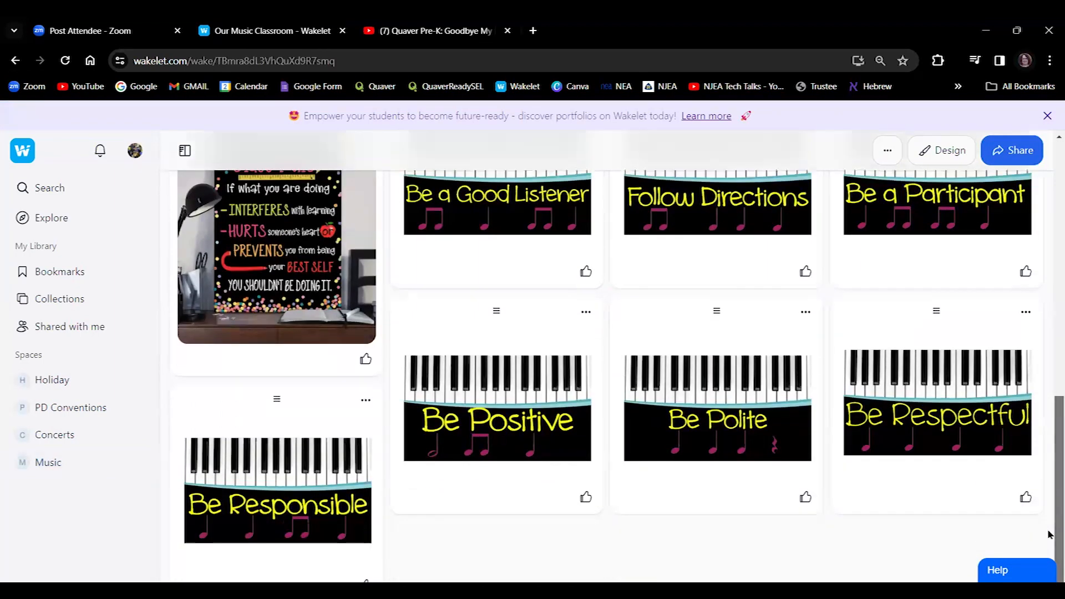
{"action": "scroll", "coordinate": [1049, 389], "scroll_direction": "up", "scroll_amount": 6}
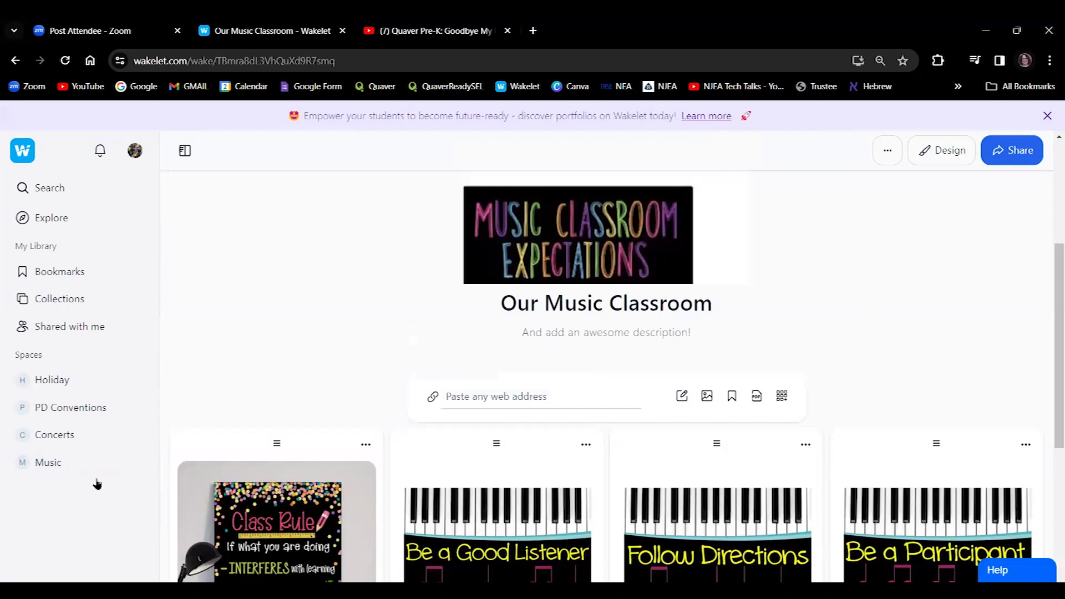
{"action": "left_click", "coordinate": [56, 444]}
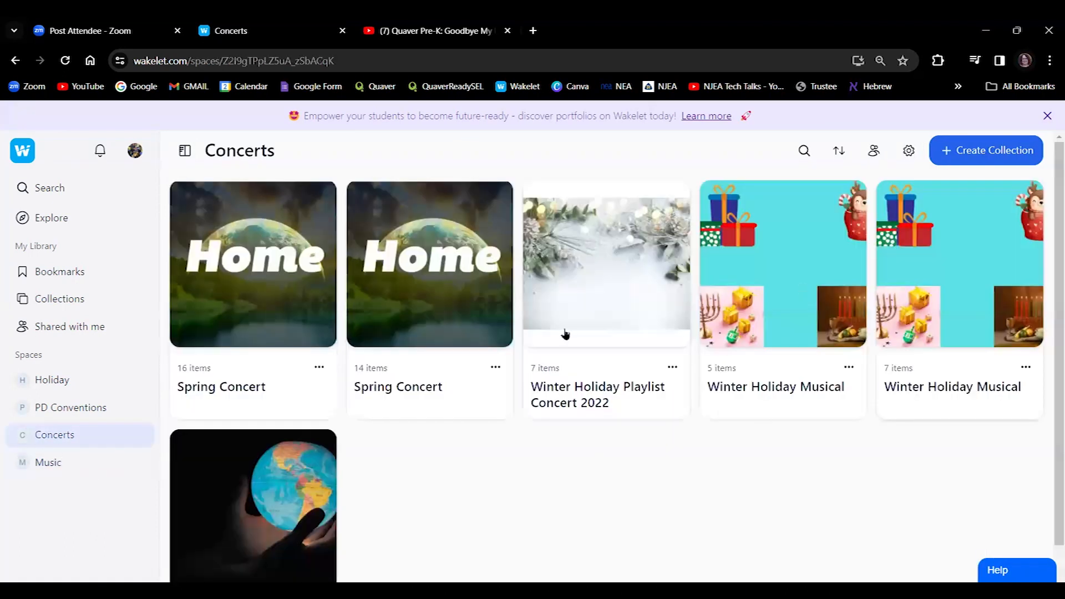
Open the Winter Holiday Playlist Concert 2022 collection and scroll through its items.
{"action": "left_click", "coordinate": [604, 306]}
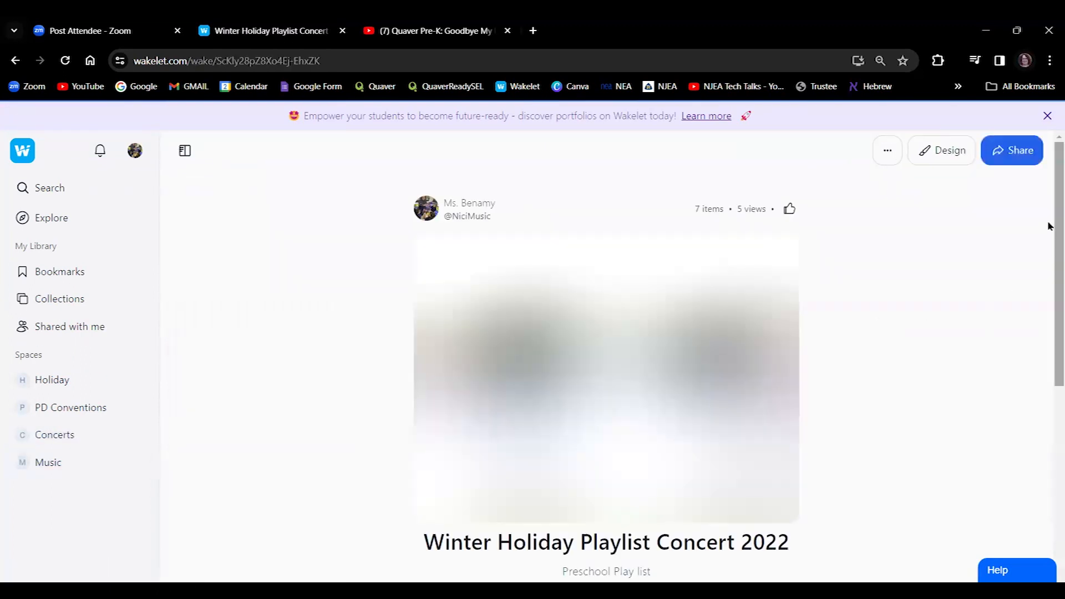
{"action": "scroll", "coordinate": [1048, 350], "scroll_direction": "down", "scroll_amount": 10}
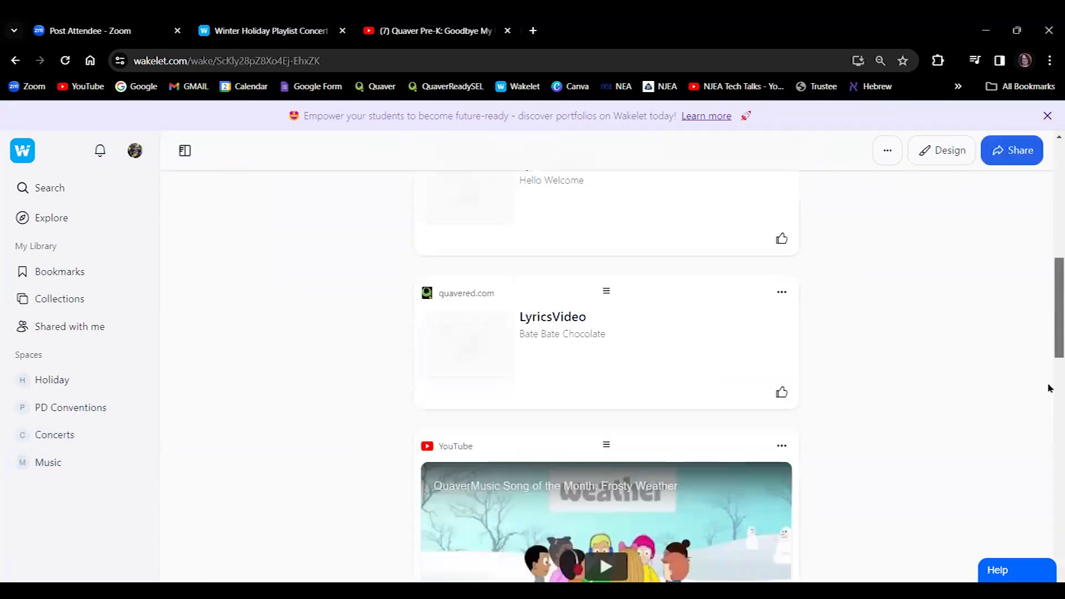
{"action": "scroll", "coordinate": [1049, 388], "scroll_direction": "down", "scroll_amount": 15}
{"action": "scroll", "coordinate": [1049, 422], "scroll_direction": "up", "scroll_amount": 18}
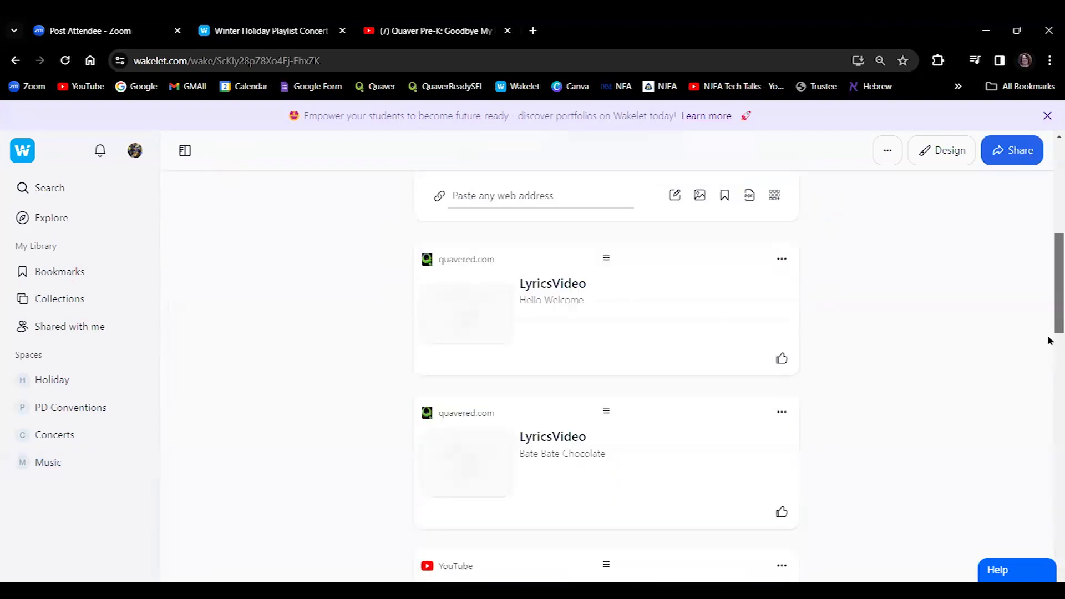
{"action": "left_click_drag", "start_coordinate": [1050, 340], "coordinate": [1053, 244]}
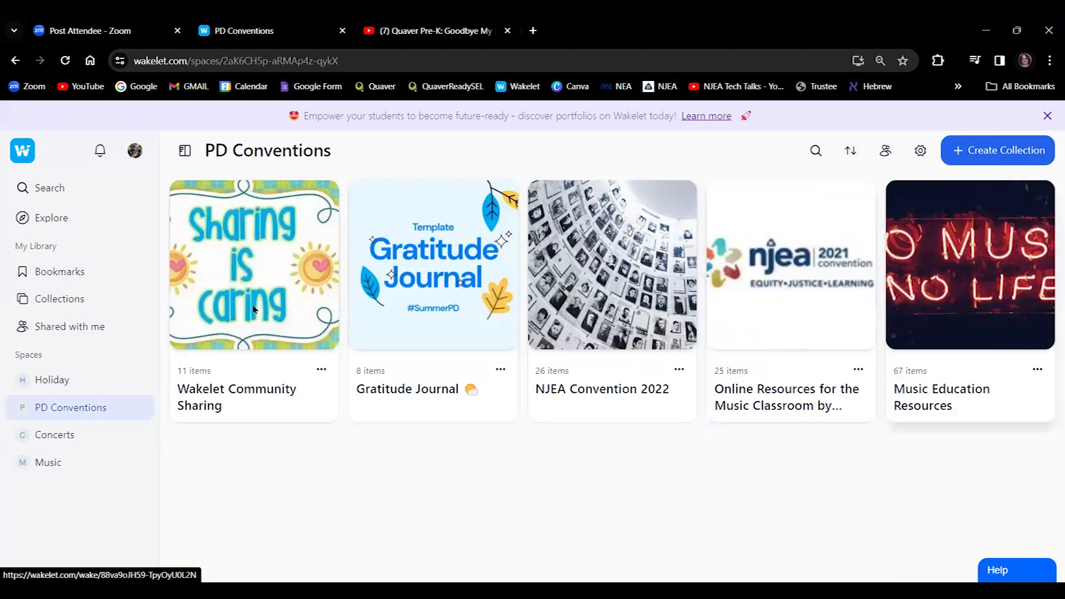
Browse the Holiday space, then return to the full Collections library.
{"action": "left_click", "coordinate": [78, 380]}
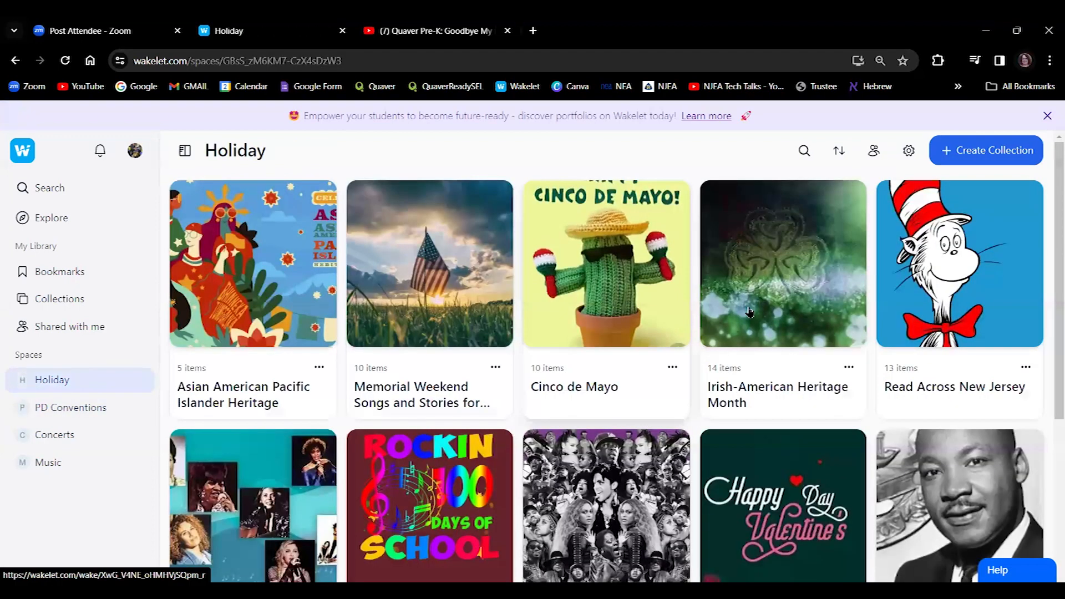
{"action": "left_click_drag", "start_coordinate": [1049, 238], "coordinate": [1049, 151]}
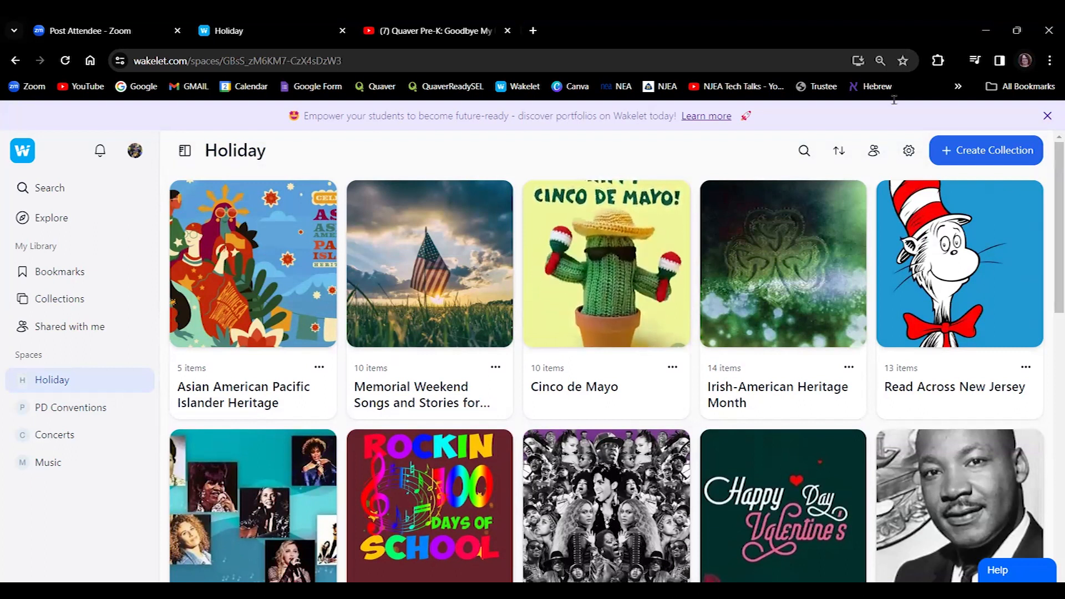
{"action": "left_click", "coordinate": [24, 152]}
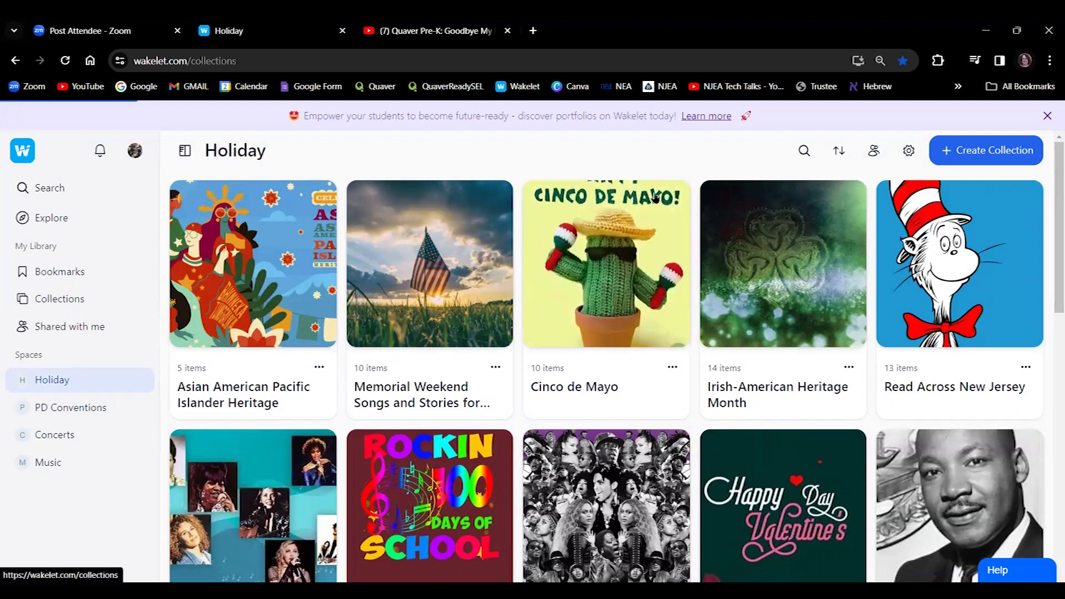